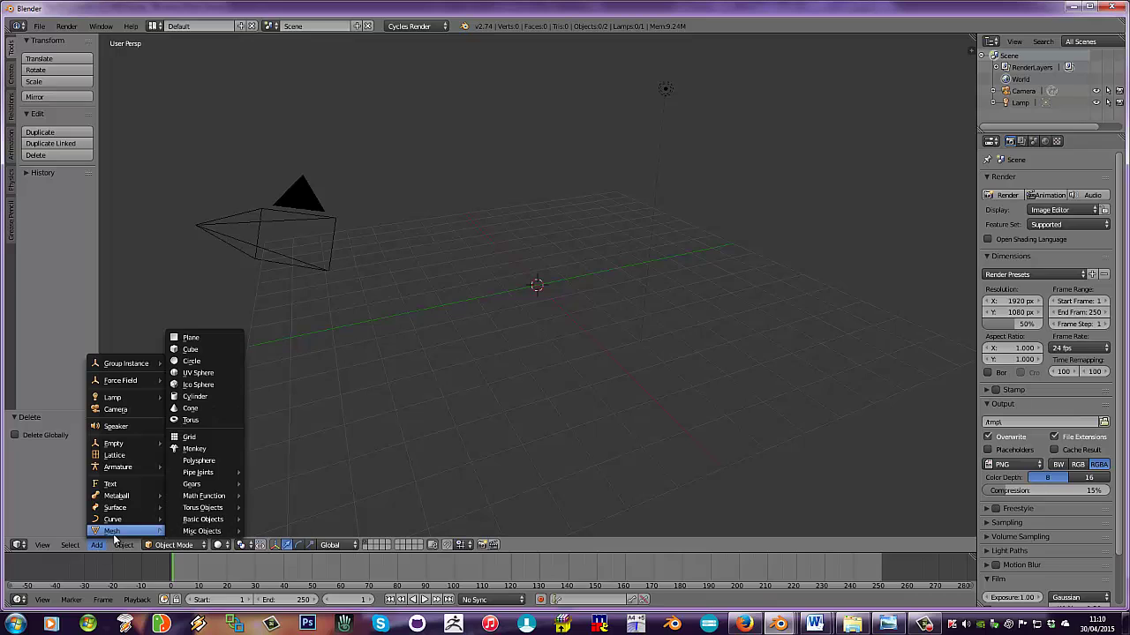
Add a plane at the origin, scale it up to about 4.7 times its size, and view it from the top.
{"action": "left_click", "coordinate": [205, 338]}
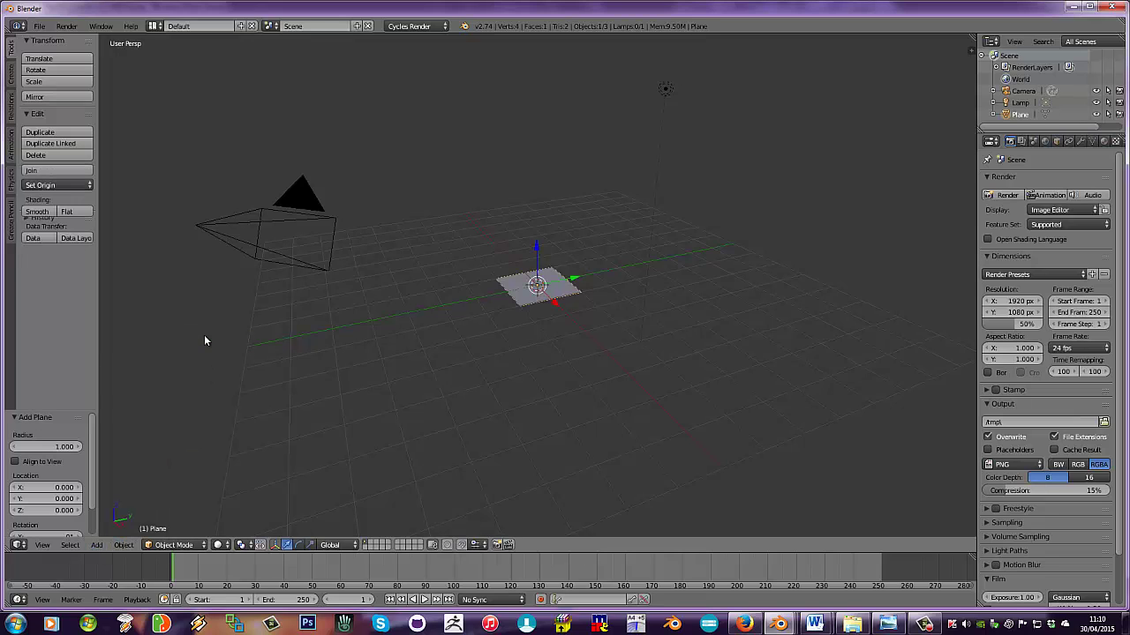
{"action": "key", "text": "s"}
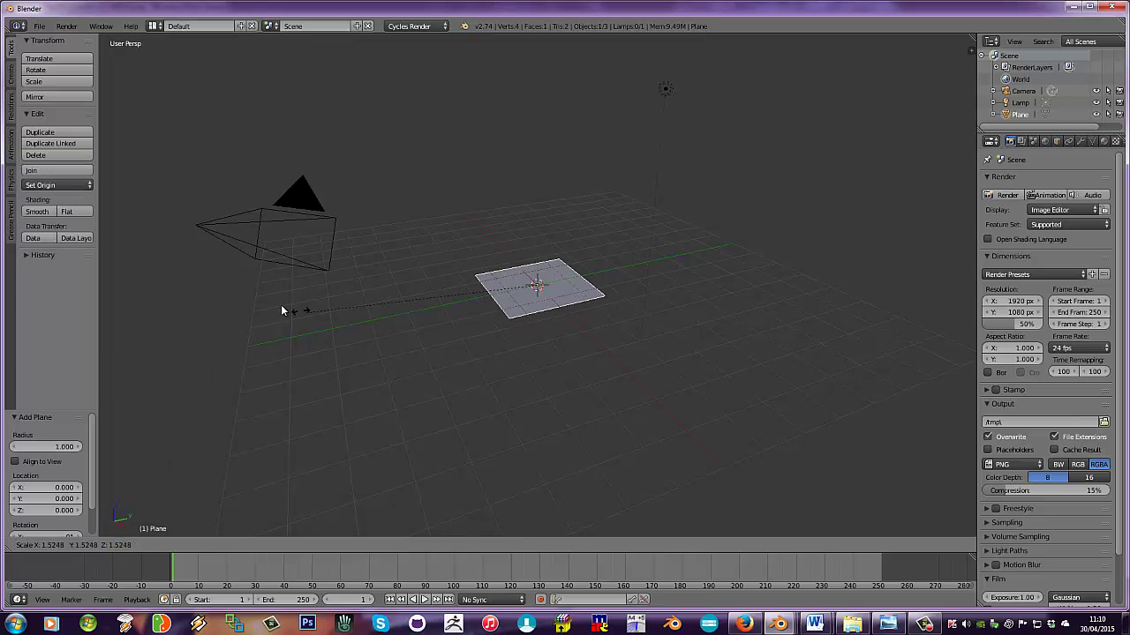
{"action": "left_click", "coordinate": [704, 210]}
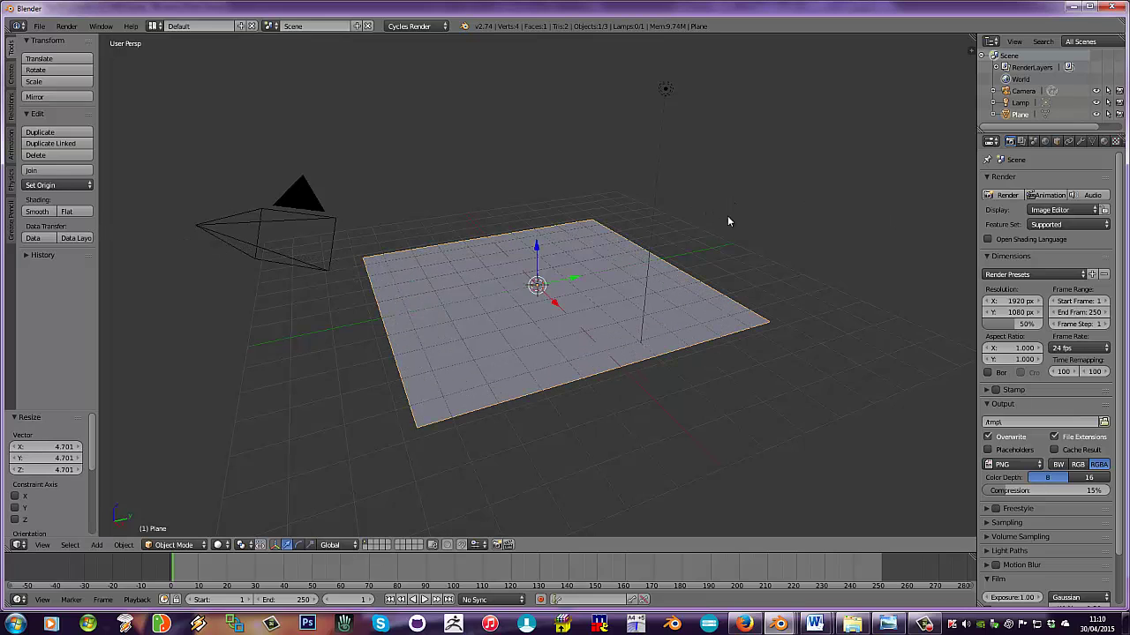
{"action": "key", "text": "KP_7"}
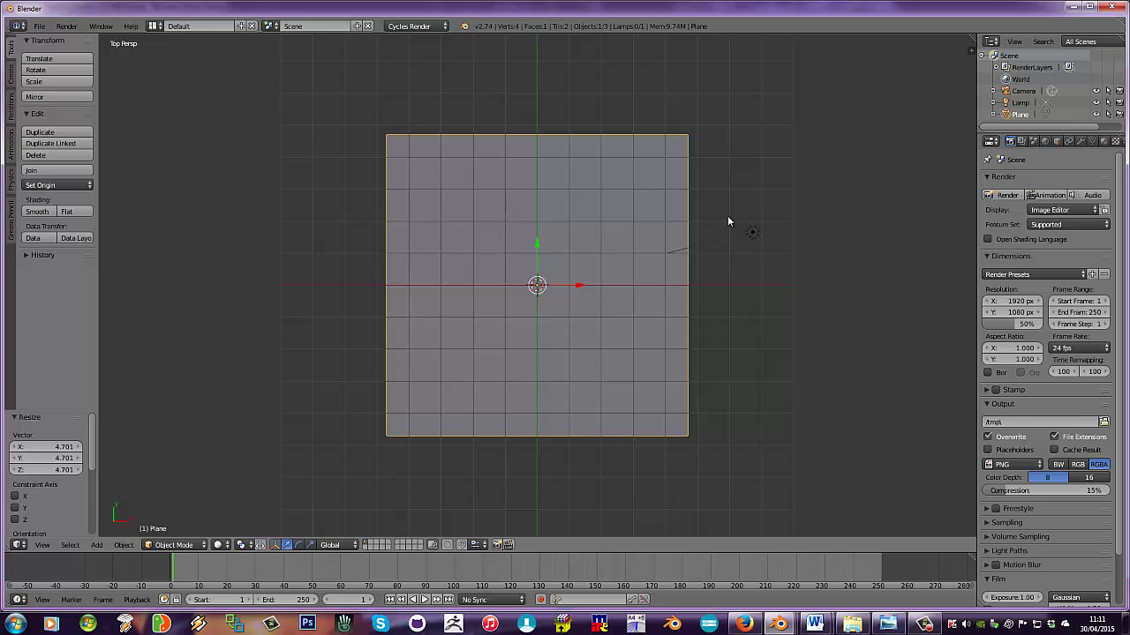
{"action": "key", "text": "space"}
{"action": "type", "text": "un"}
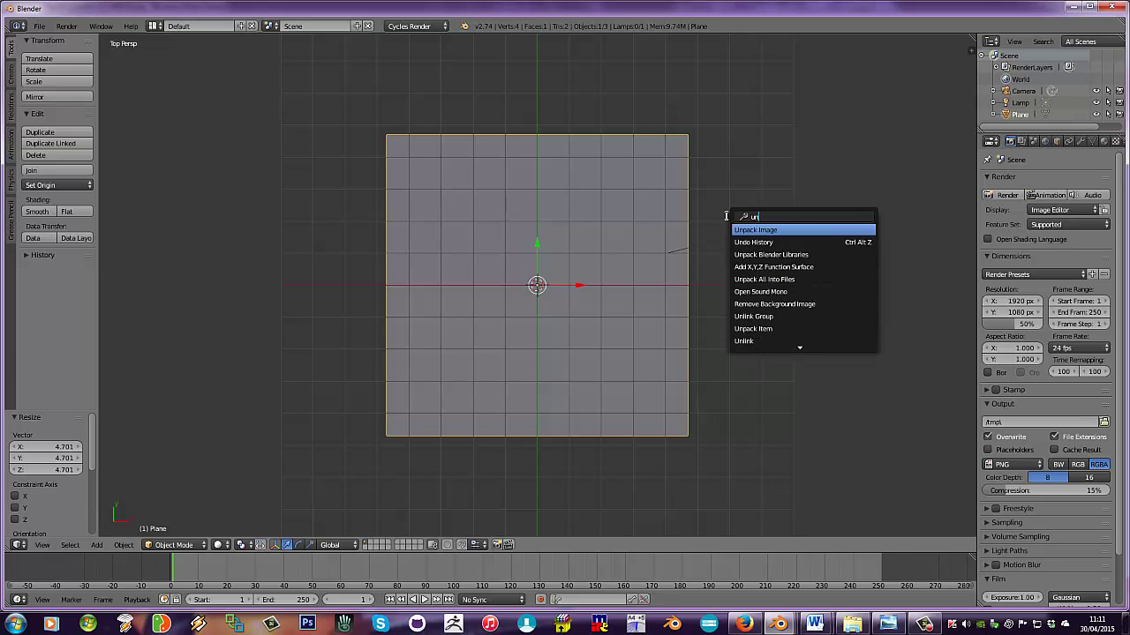
{"action": "key", "text": "Escape"}
Unwrap the plane's UVs in Edit Mode with all of its geometry selected.
{"action": "key", "text": "Tab"}
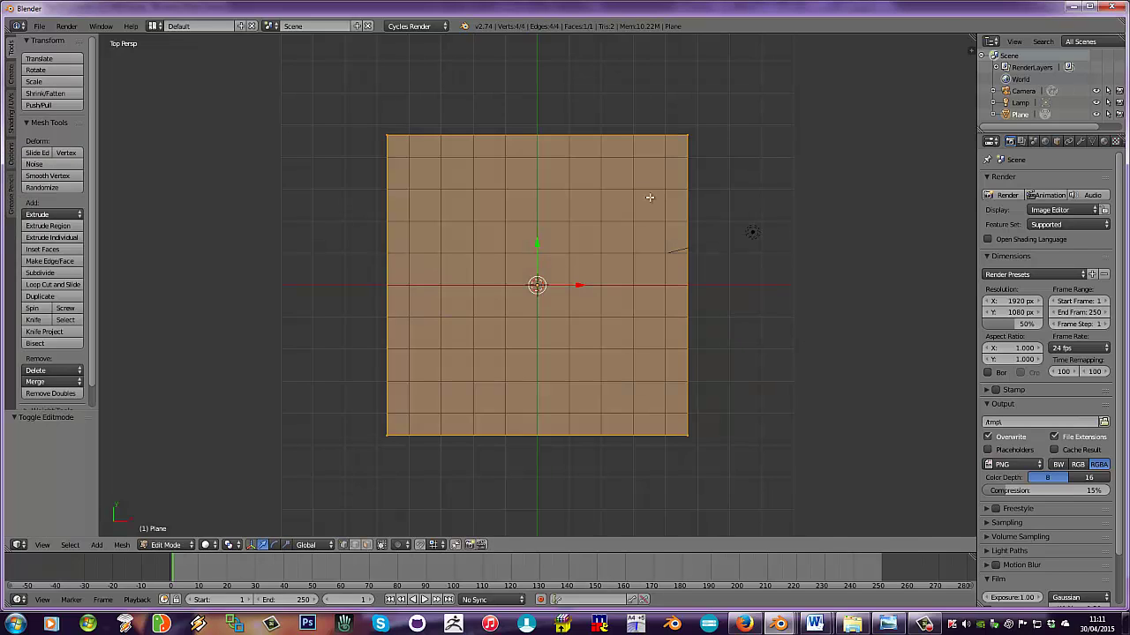
{"action": "key", "text": "space"}
{"action": "type", "text": "unw"}
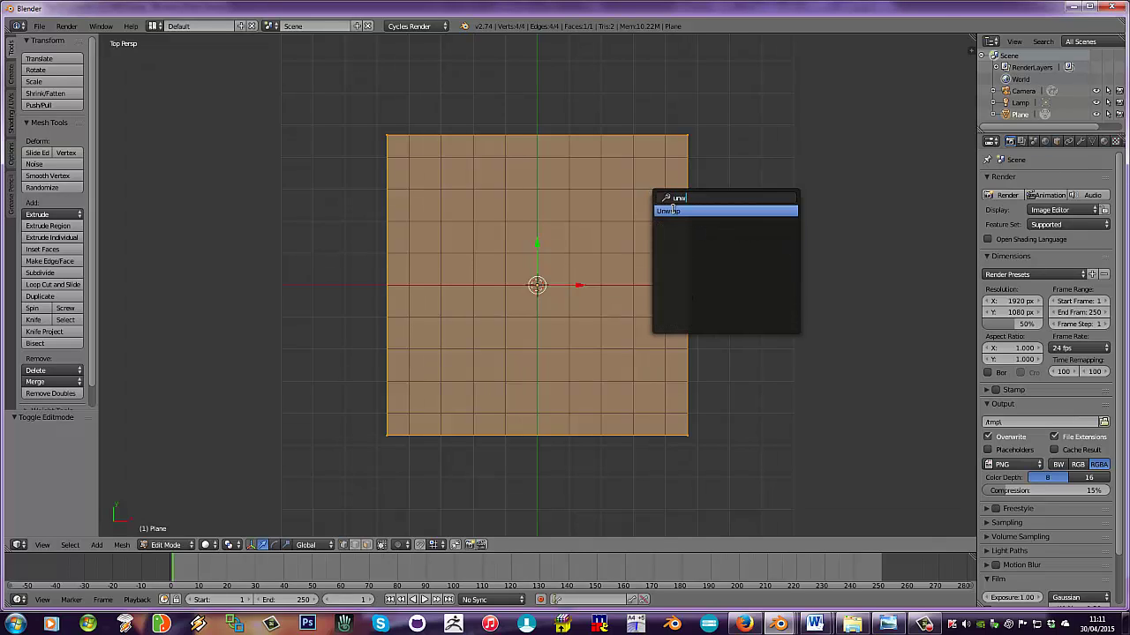
{"action": "left_click", "coordinate": [671, 211]}
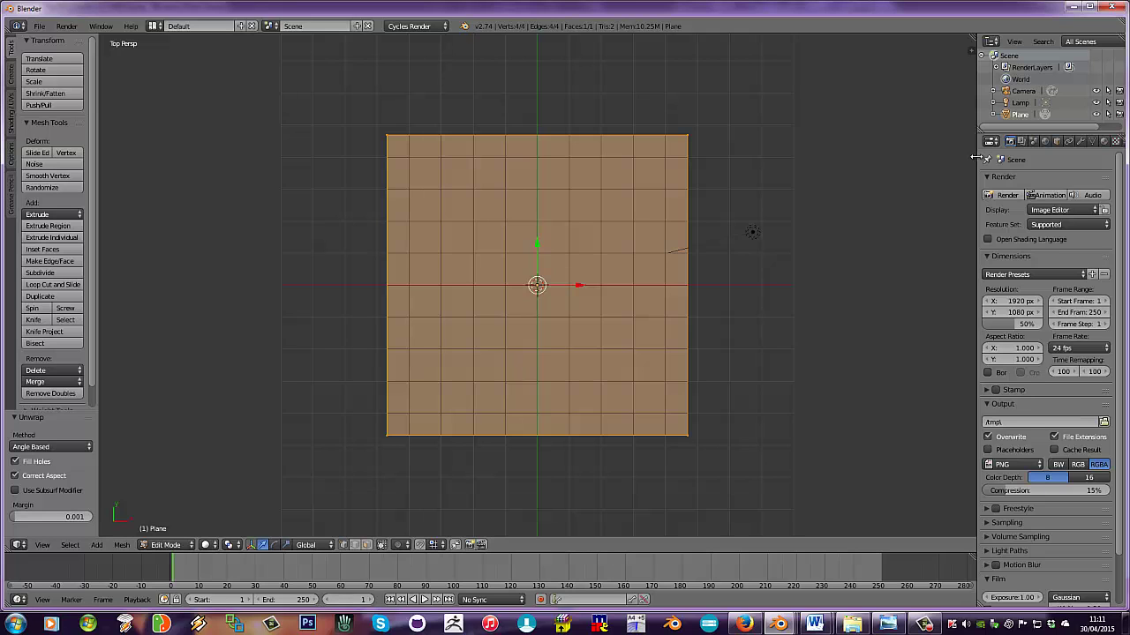
Widen the properties area and give the plane a new material named "stones".
{"action": "left_click_drag", "start_coordinate": [975, 157], "coordinate": [813, 157]}
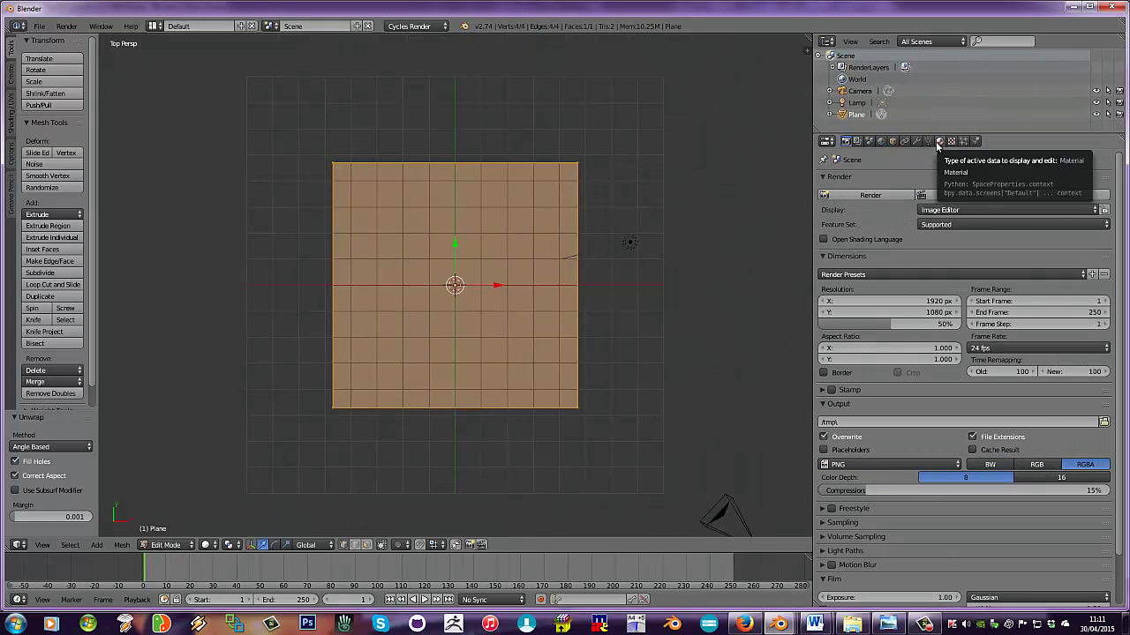
{"action": "left_click", "coordinate": [939, 141]}
{"action": "left_click", "coordinate": [905, 236]}
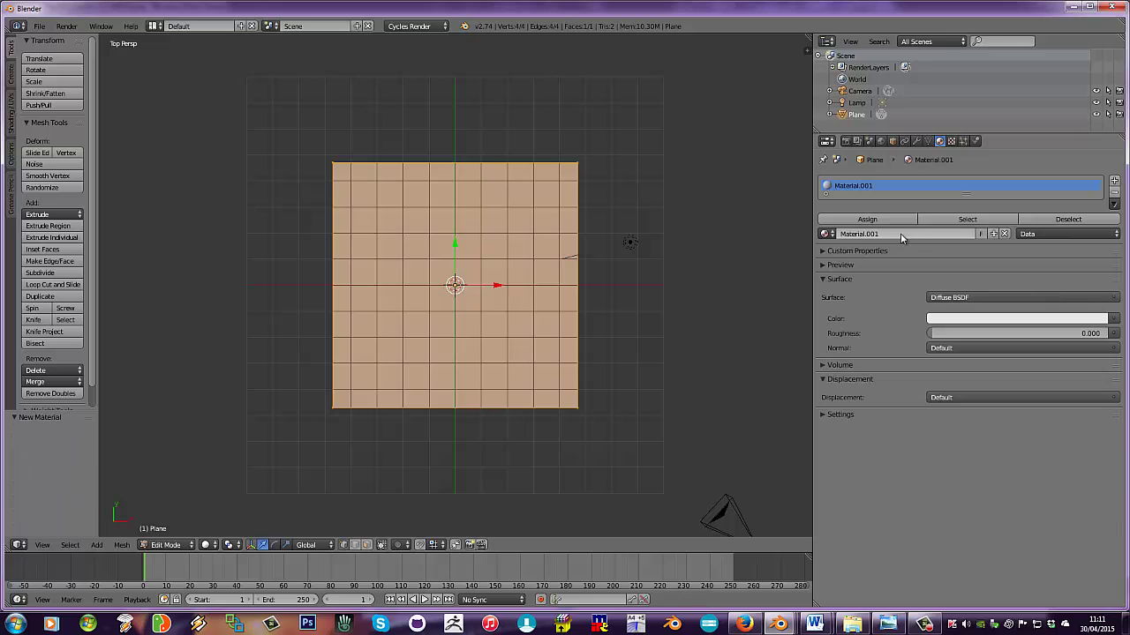
{"action": "left_click", "coordinate": [893, 233]}
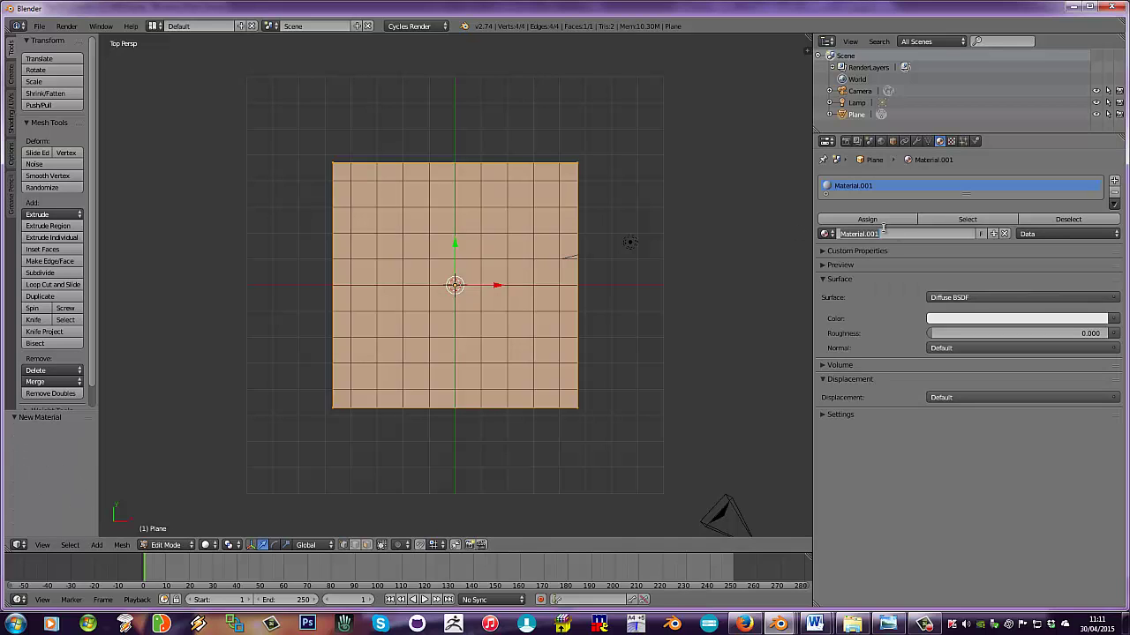
{"action": "type", "text": "stones"}
{"action": "key", "text": "Return"}
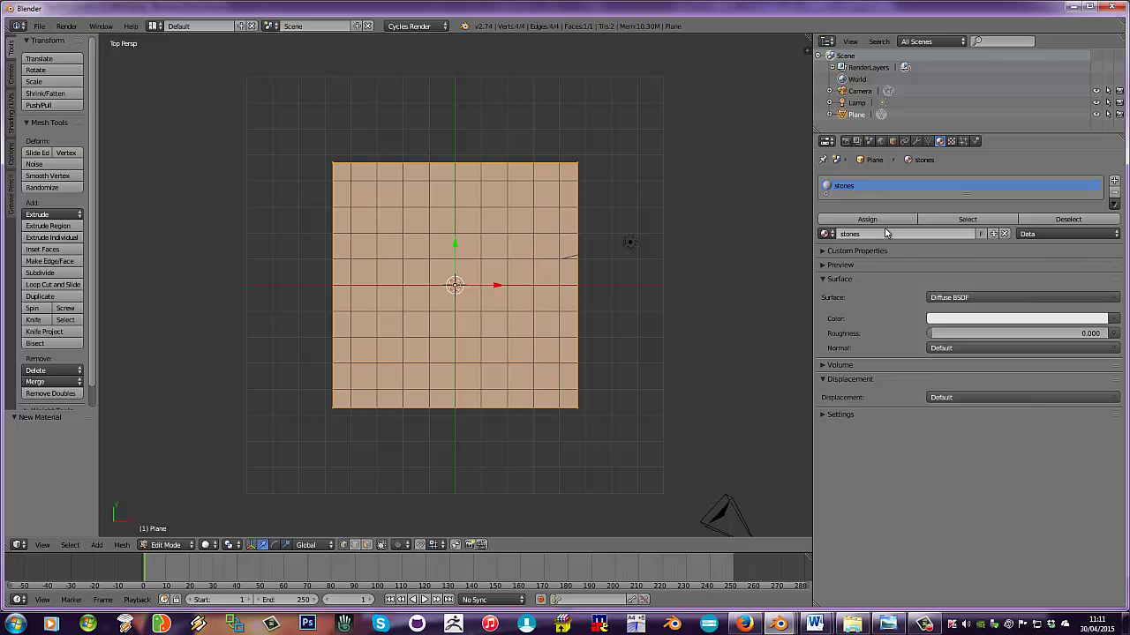
Use an Image Texture for the stones material's colour, loading BrickRound0109_9_M_COLOR.jpg from the WALL folder.
{"action": "left_click", "coordinate": [1115, 319]}
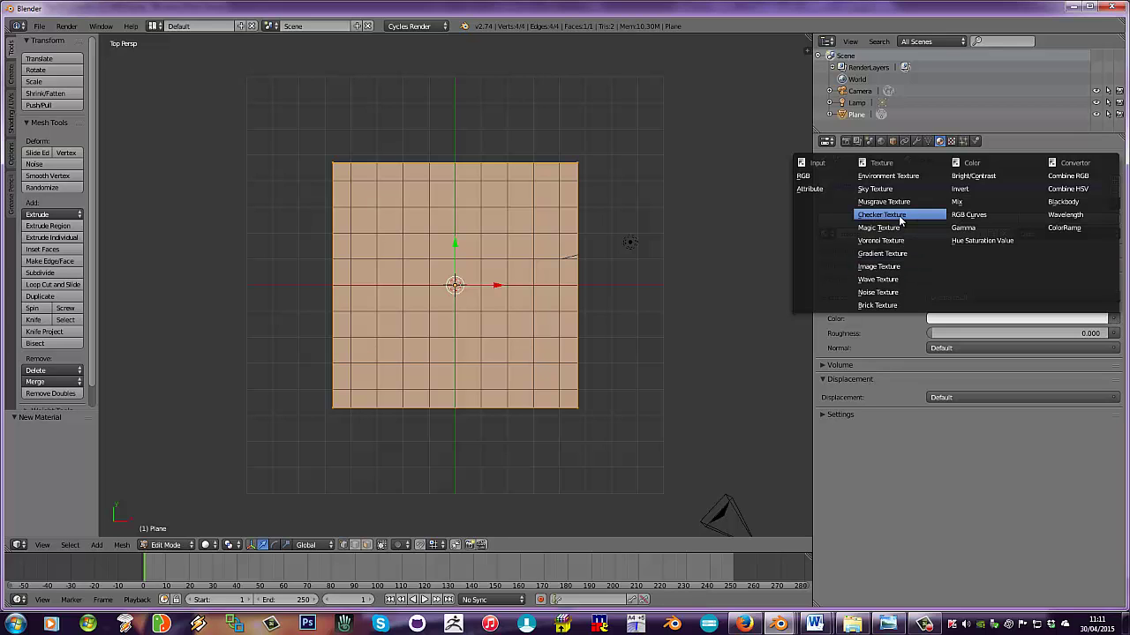
{"action": "left_click", "coordinate": [897, 265]}
{"action": "left_click", "coordinate": [1013, 334]}
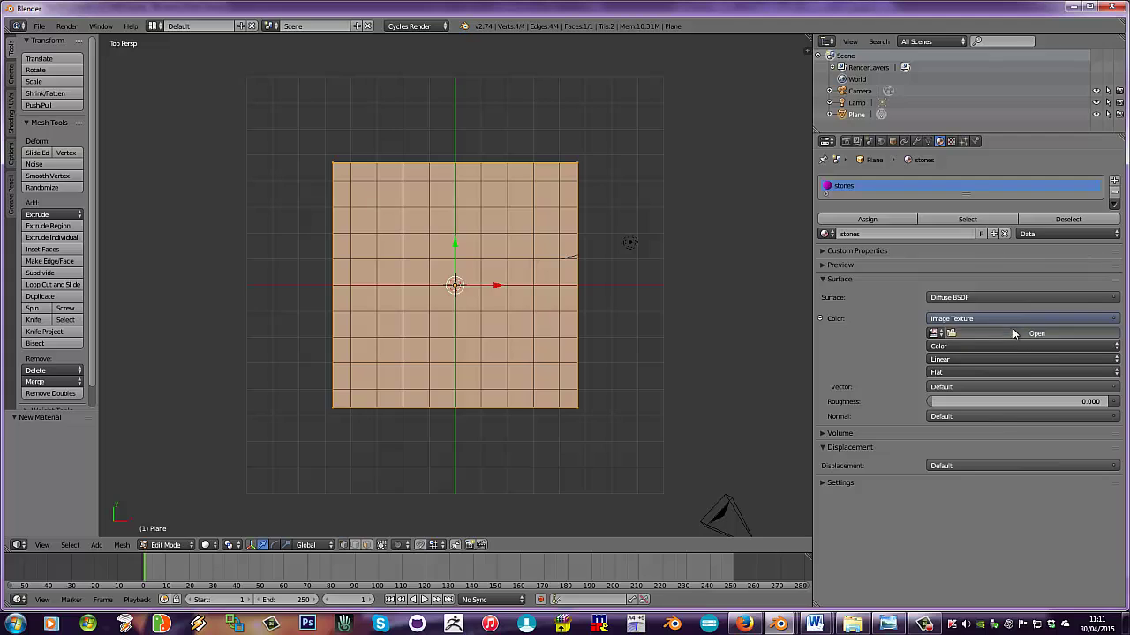
{"action": "left_click", "coordinate": [40, 258]}
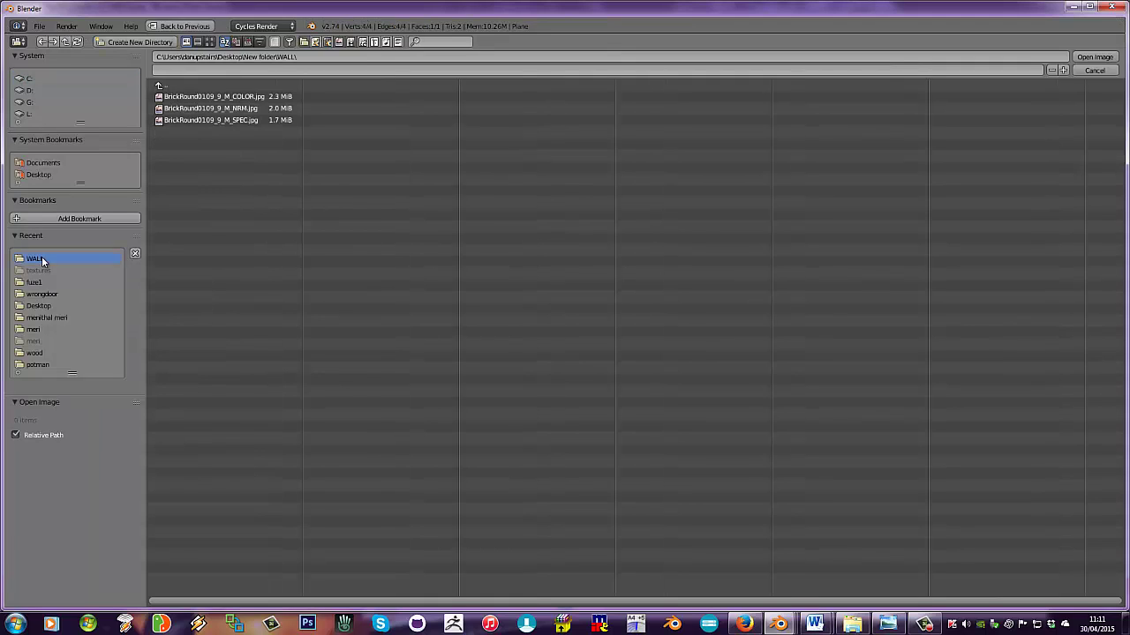
{"action": "left_click", "coordinate": [210, 42]}
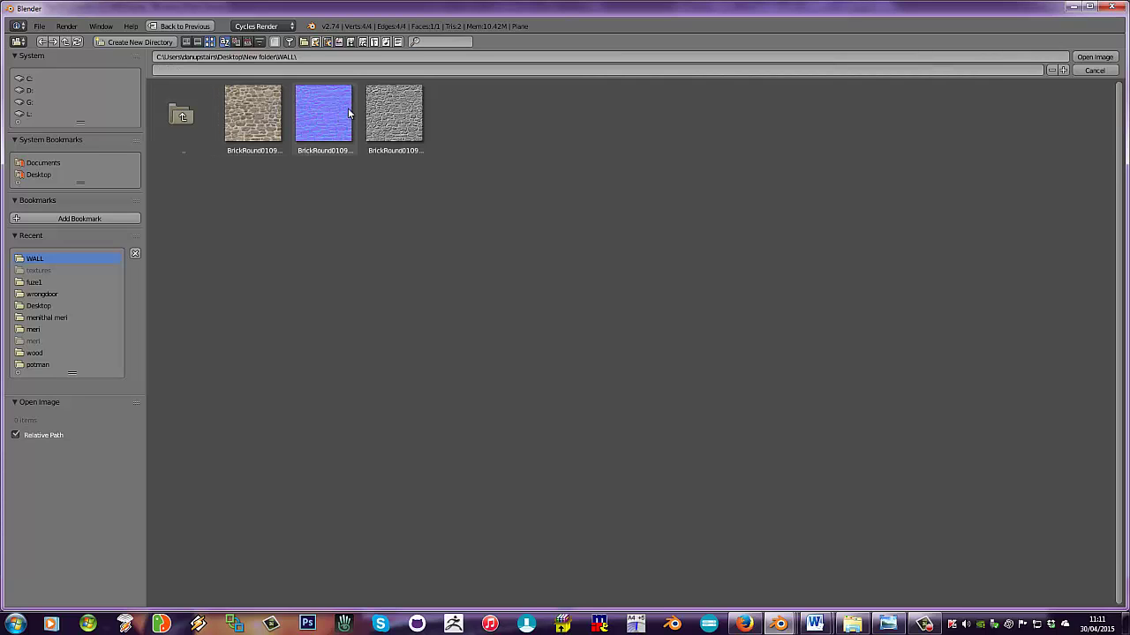
{"action": "left_click", "coordinate": [261, 121]}
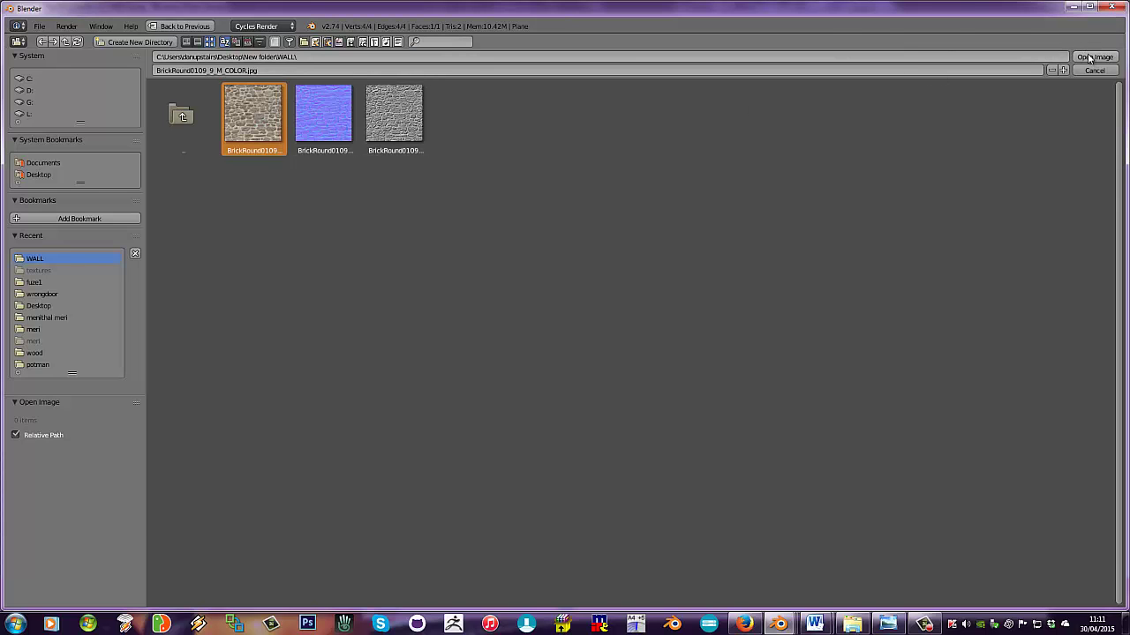
{"action": "left_click", "coordinate": [1092, 57]}
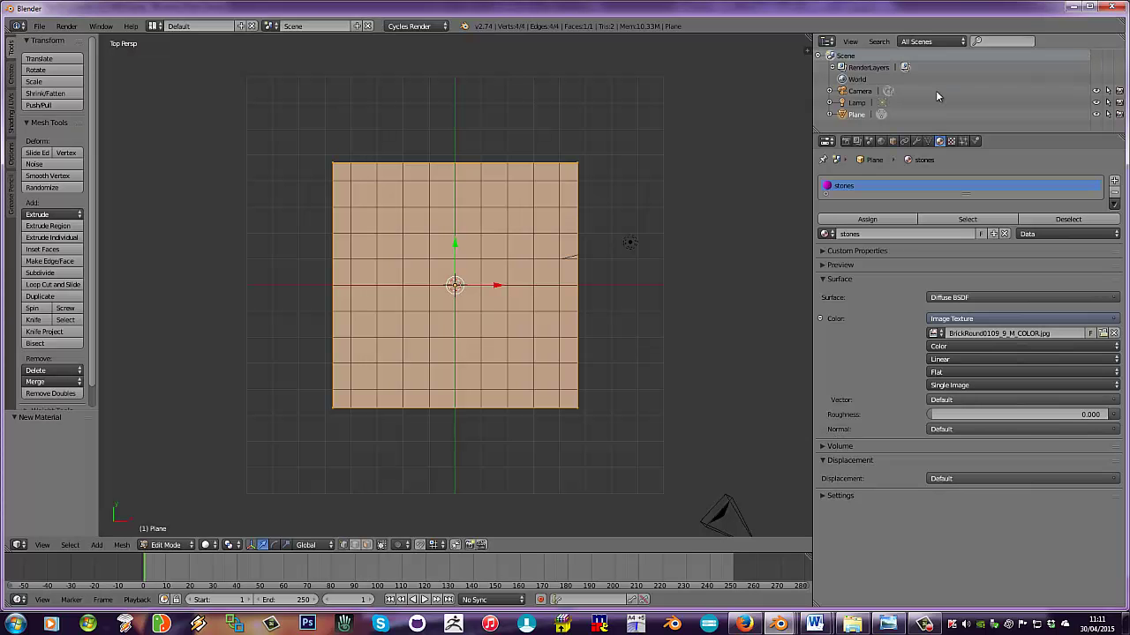
Preview the stone-textured plane in Rendered shading from an angle and return to Solid shading.
{"action": "left_click", "coordinate": [208, 546]}
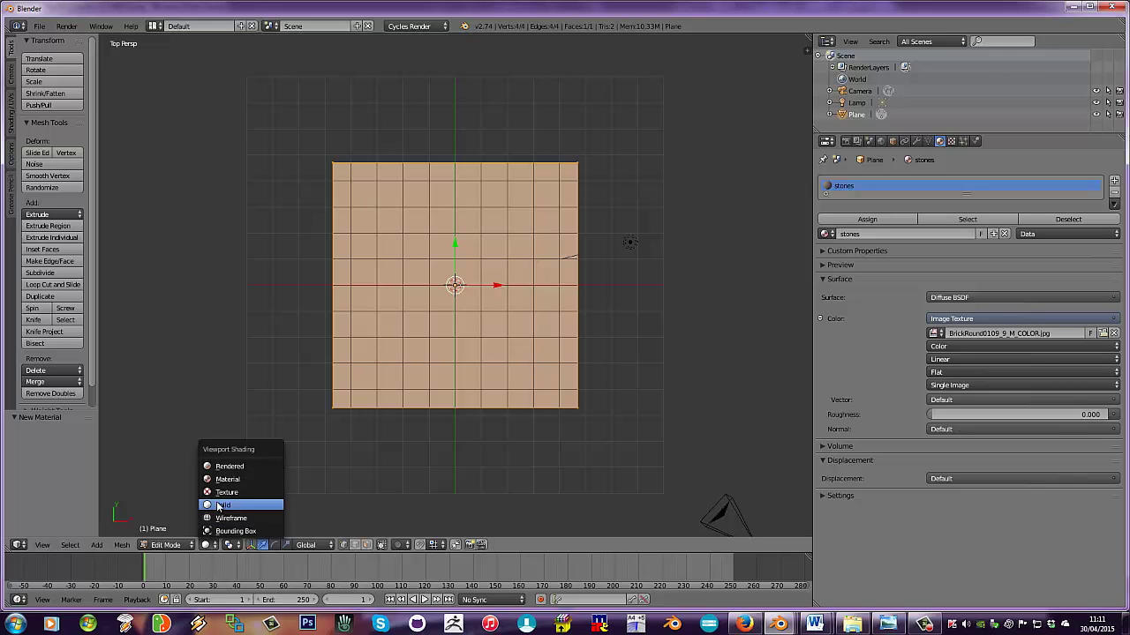
{"action": "left_click", "coordinate": [219, 465]}
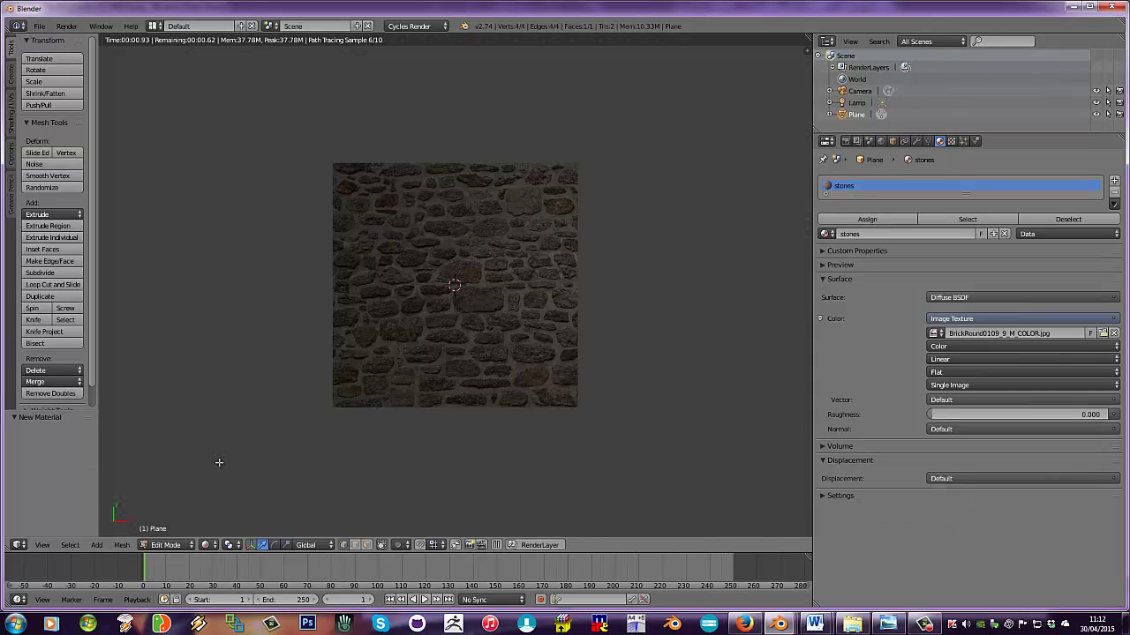
{"action": "middle_click_drag", "start_coordinate": [301, 383], "coordinate": [285, 331]}
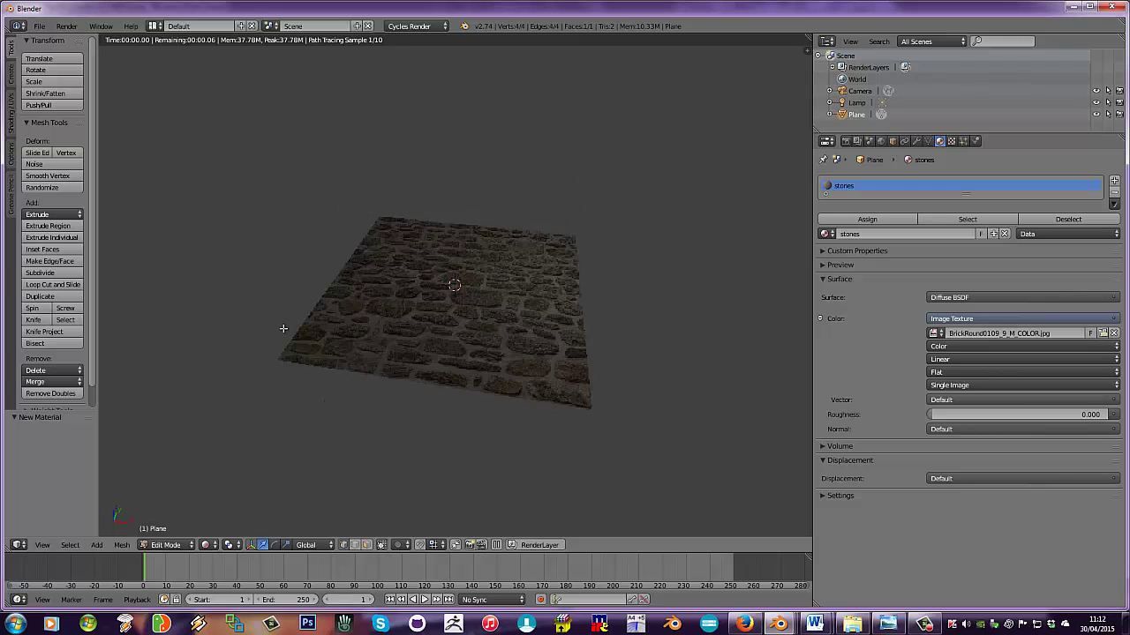
{"action": "scroll", "coordinate": [282, 332], "scroll_direction": "down", "scroll_amount": 3}
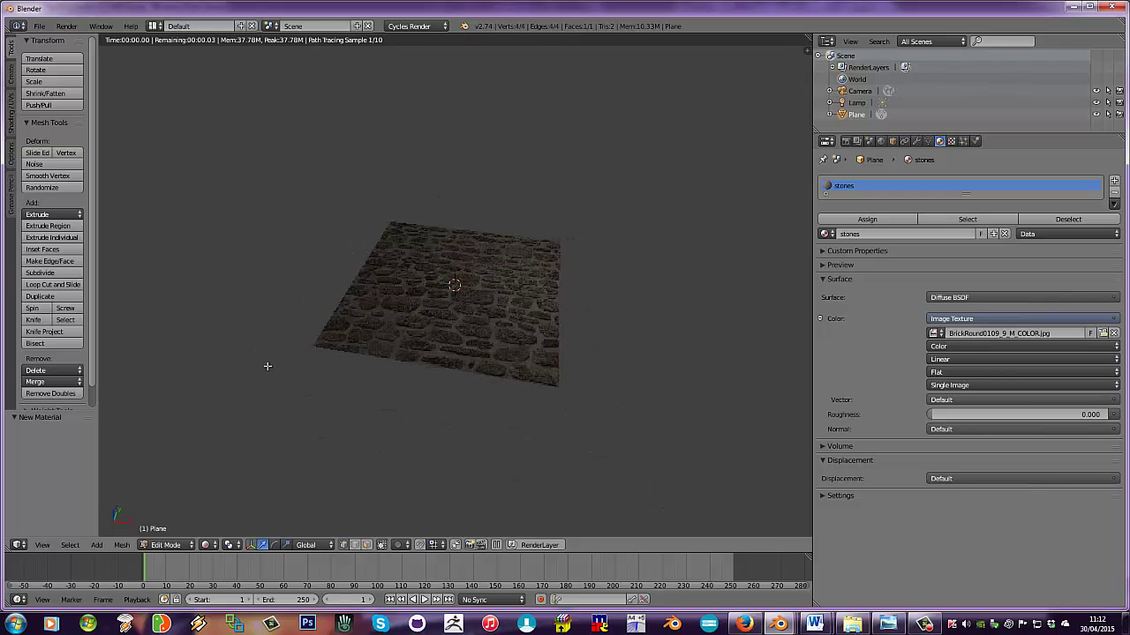
{"action": "left_click", "coordinate": [208, 545]}
{"action": "left_click", "coordinate": [222, 504]}
{"action": "scroll", "coordinate": [305, 474], "scroll_direction": "down", "scroll_amount": 2}
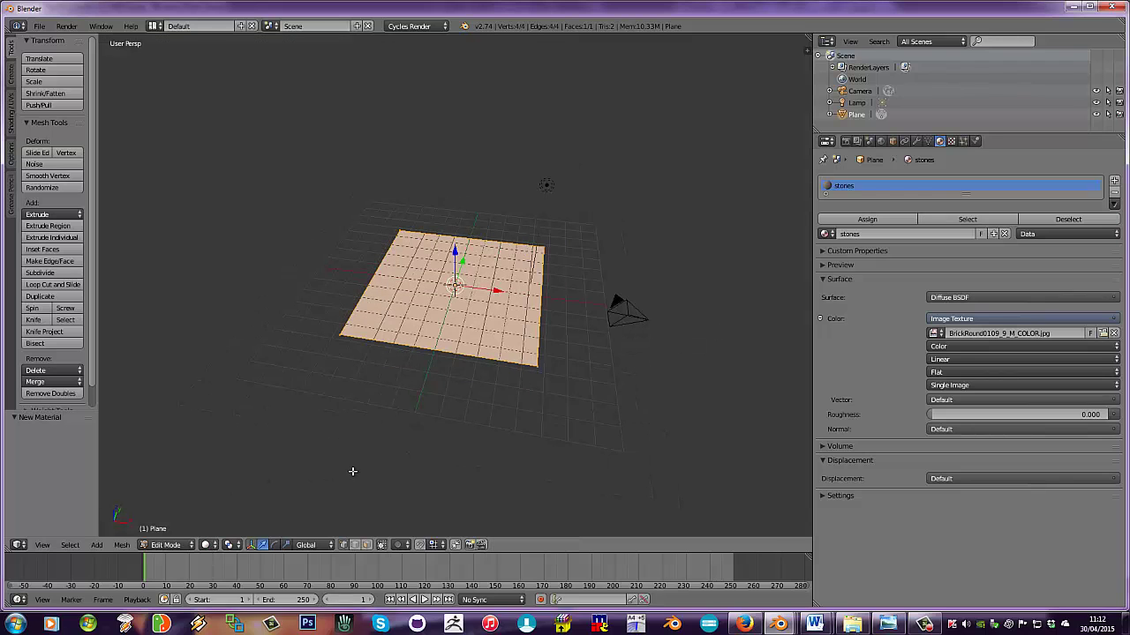
Leave Edit Mode, select the lamp above the plane and rotate it about 90° in front view.
{"action": "mouse_move", "coordinate": [492, 182]}
{"action": "middle_mouse_down"}
{"action": "mouse_move", "coordinate": [429, 216]}
{"action": "mouse_move", "coordinate": [452, 198]}
{"action": "middle_mouse_up"}
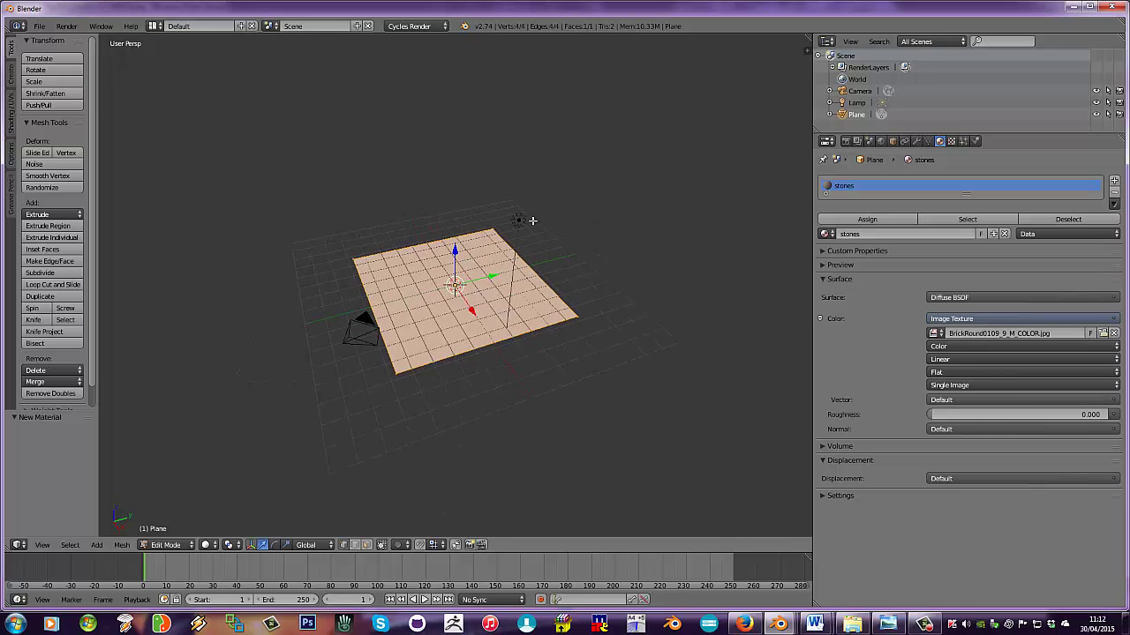
{"action": "key", "text": "Tab"}
{"action": "right_click", "coordinate": [525, 227]}
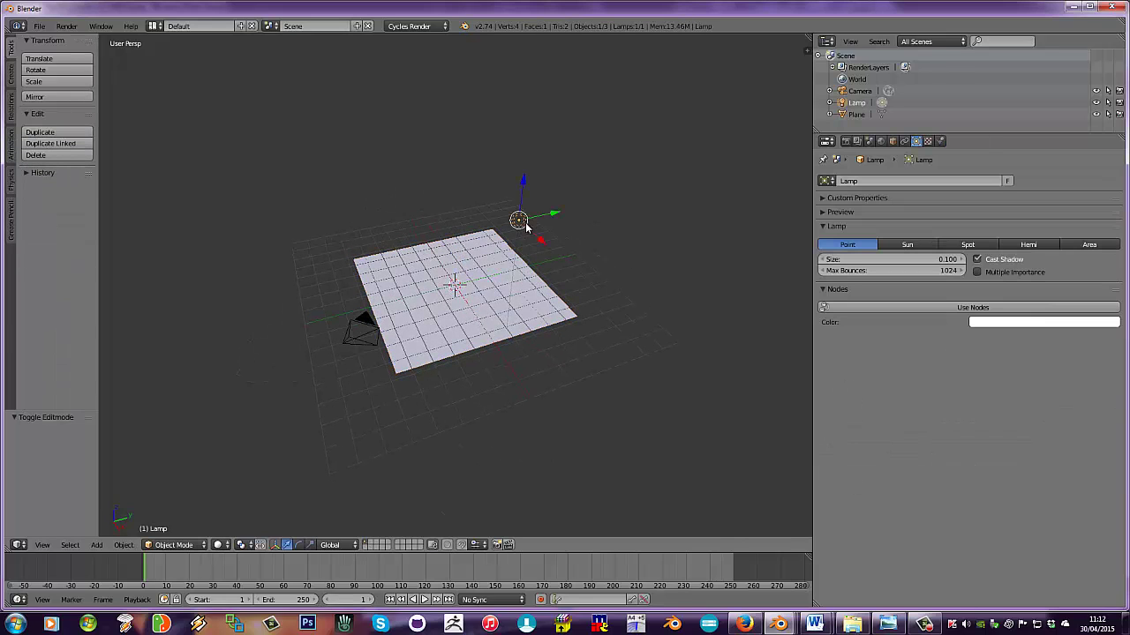
{"action": "key", "text": "KP_1"}
{"action": "key", "text": "r"}
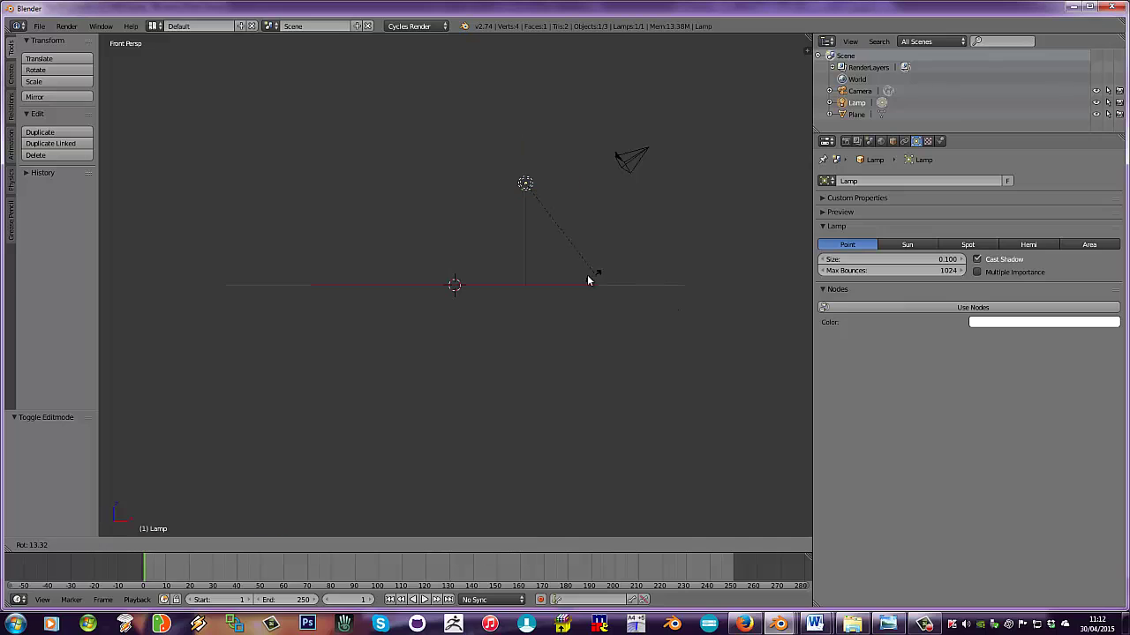
{"action": "left_click", "coordinate": [467, 255]}
{"action": "middle_click_drag", "start_coordinate": [467, 255], "coordinate": [614, 226]}
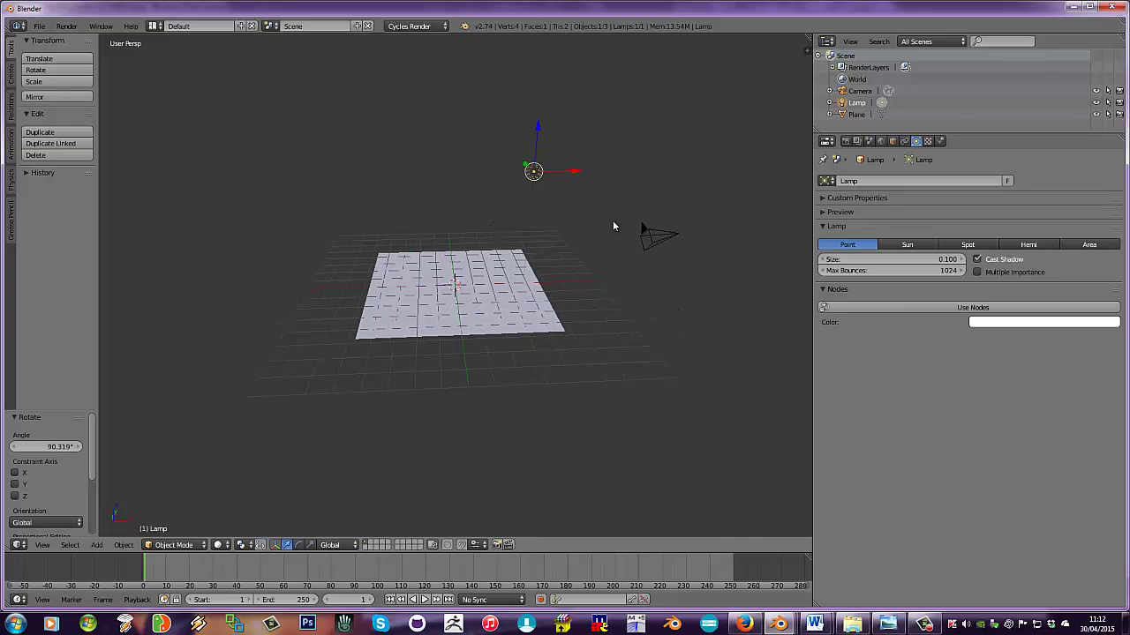
Set the lamp's size to 3 and enable its nodes with an emission strength of 1000.
{"action": "left_click", "coordinate": [909, 259]}
{"action": "key", "text": "Return"}
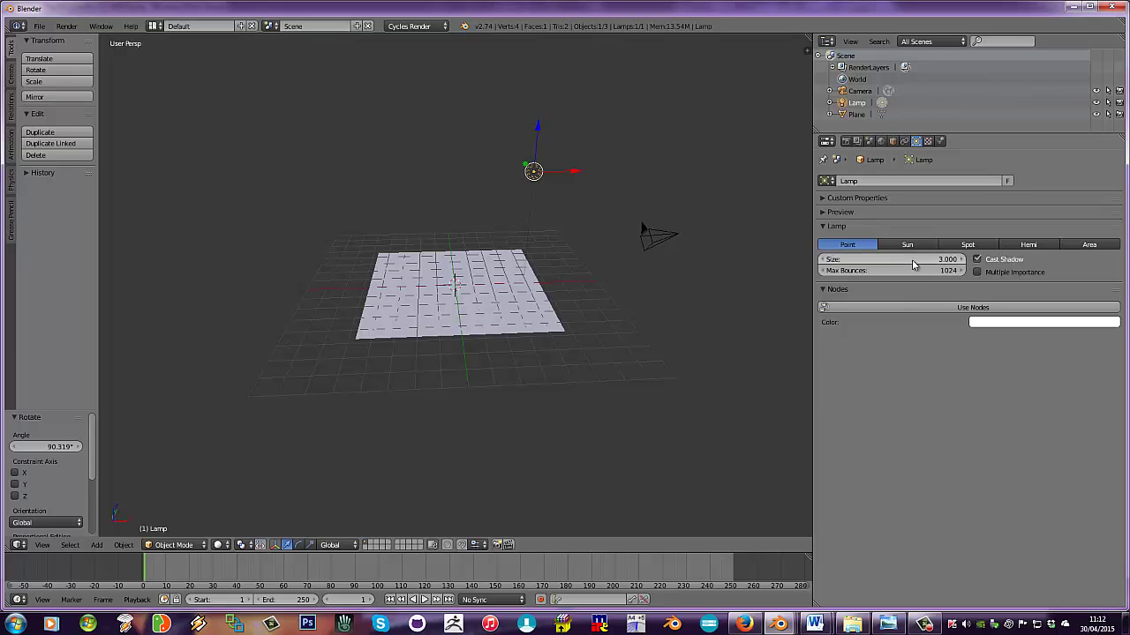
{"action": "left_click", "coordinate": [973, 307]}
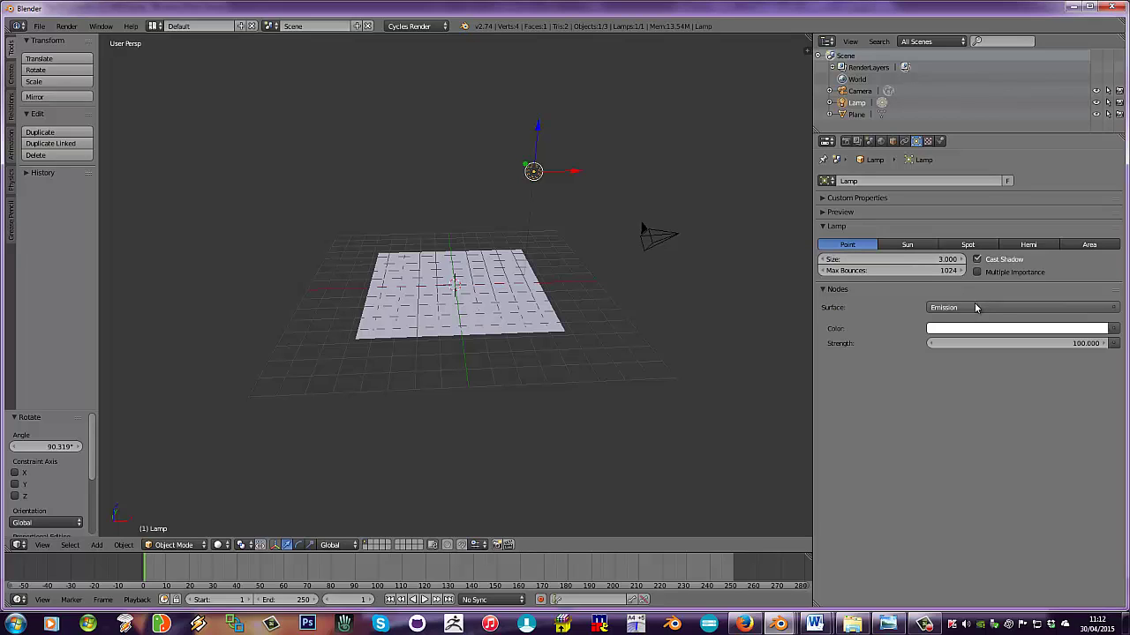
{"action": "left_click", "coordinate": [1075, 346]}
{"action": "type", "text": "10"}
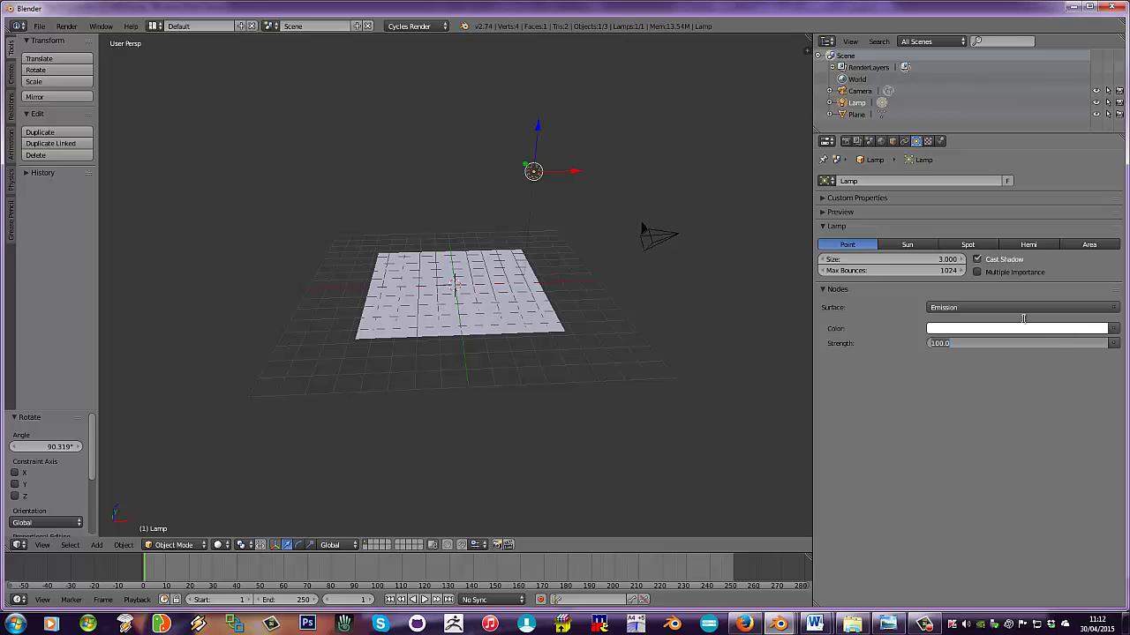
{"action": "key", "text": "Return"}
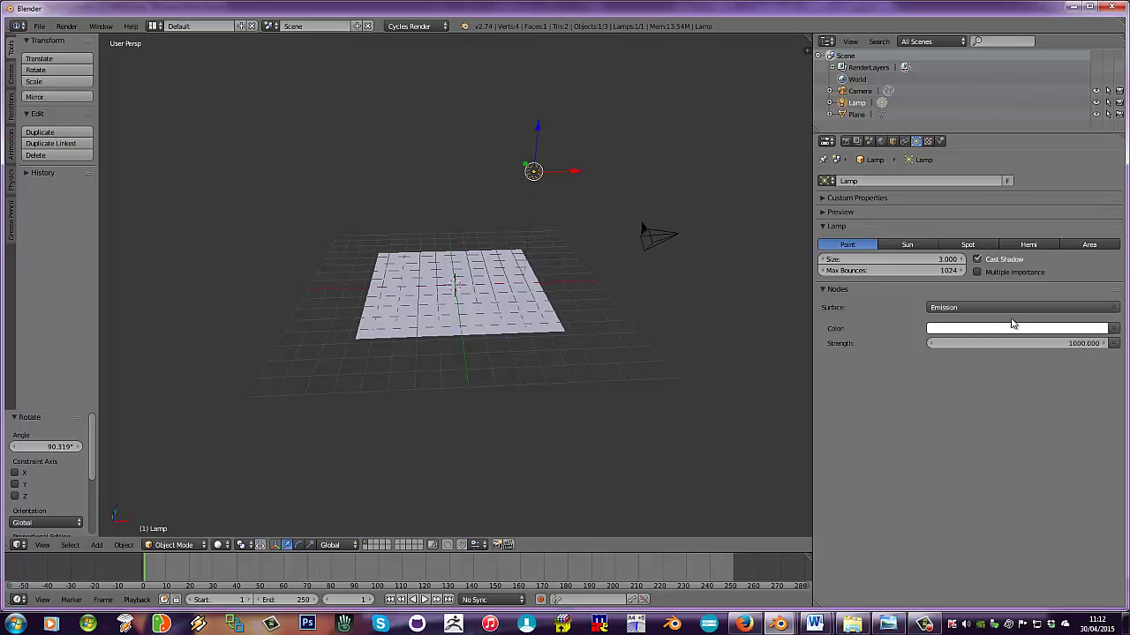
Examine the lamp's lighting on the stone plane in Rendered shading, up close and from a changed angle.
{"action": "left_click", "coordinate": [218, 545]}
{"action": "left_click", "coordinate": [240, 466]}
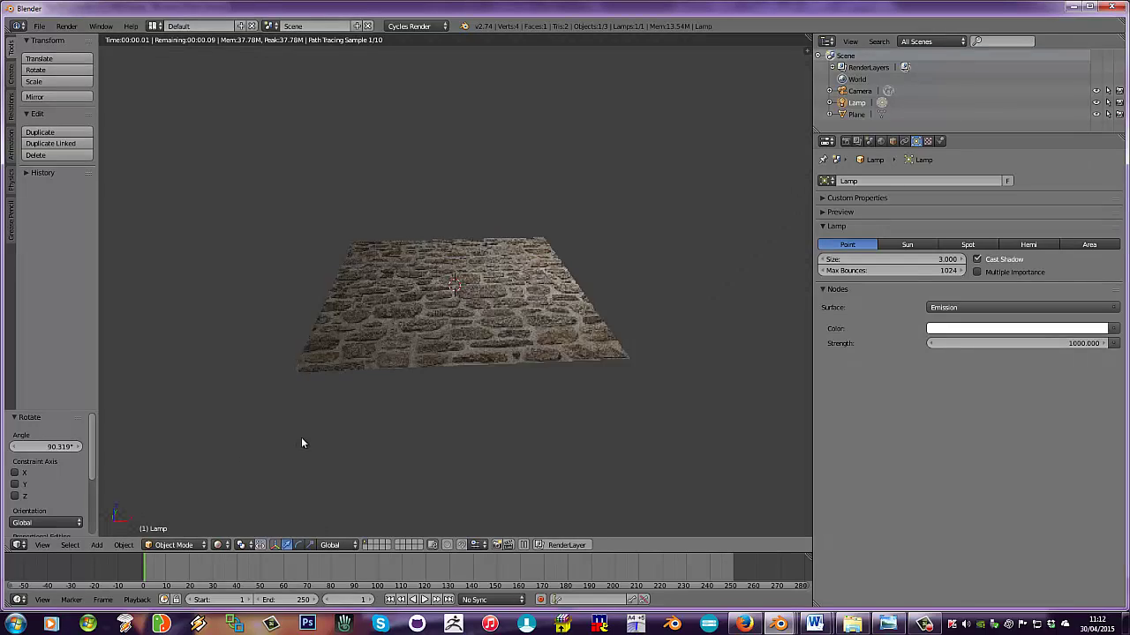
{"action": "scroll", "coordinate": [305, 438], "scroll_direction": "up", "scroll_amount": 4}
{"action": "middle_click_drag", "start_coordinate": [327, 421], "coordinate": [341, 402]}
{"action": "scroll", "coordinate": [341, 403], "scroll_direction": "down", "scroll_amount": 4}
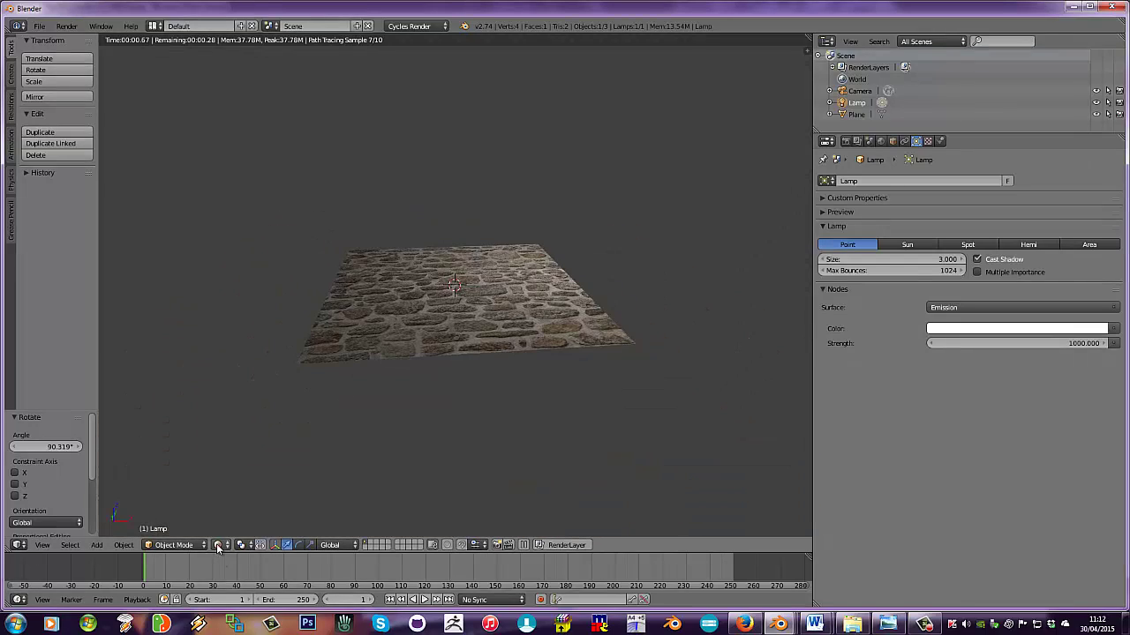
Switch the viewport to Texture shading, lower the lamp towards the plane and move it about 2.9 units along X.
{"action": "left_click", "coordinate": [218, 545]}
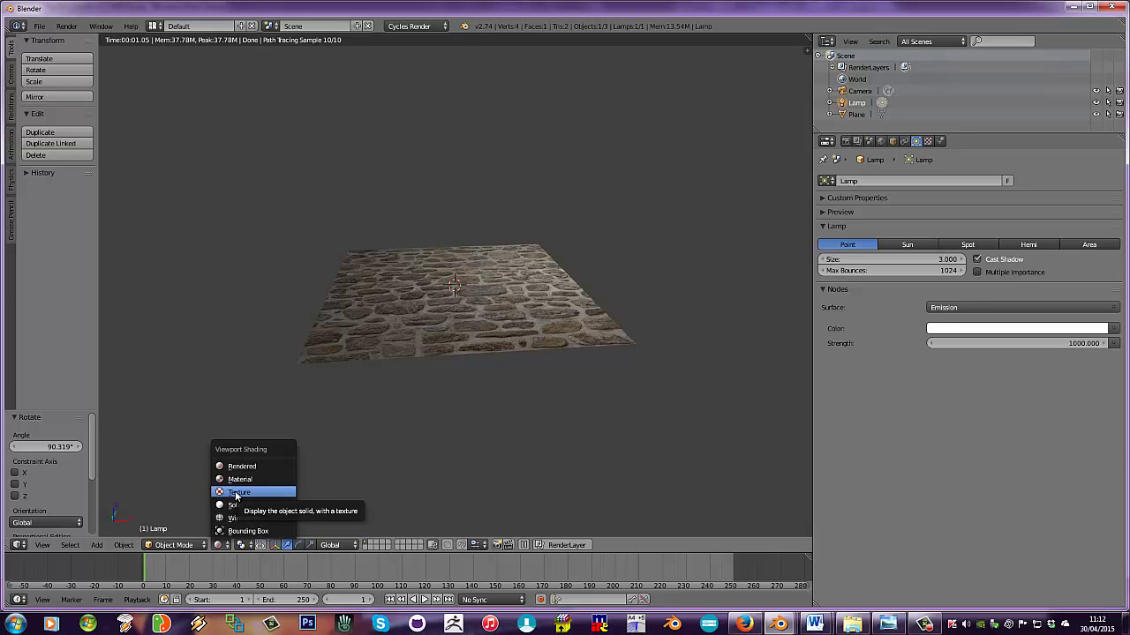
{"action": "left_click", "coordinate": [236, 493]}
{"action": "left_click_drag", "start_coordinate": [574, 70], "coordinate": [579, 187]}
{"action": "left_click_drag", "start_coordinate": [594, 230], "coordinate": [668, 232]}
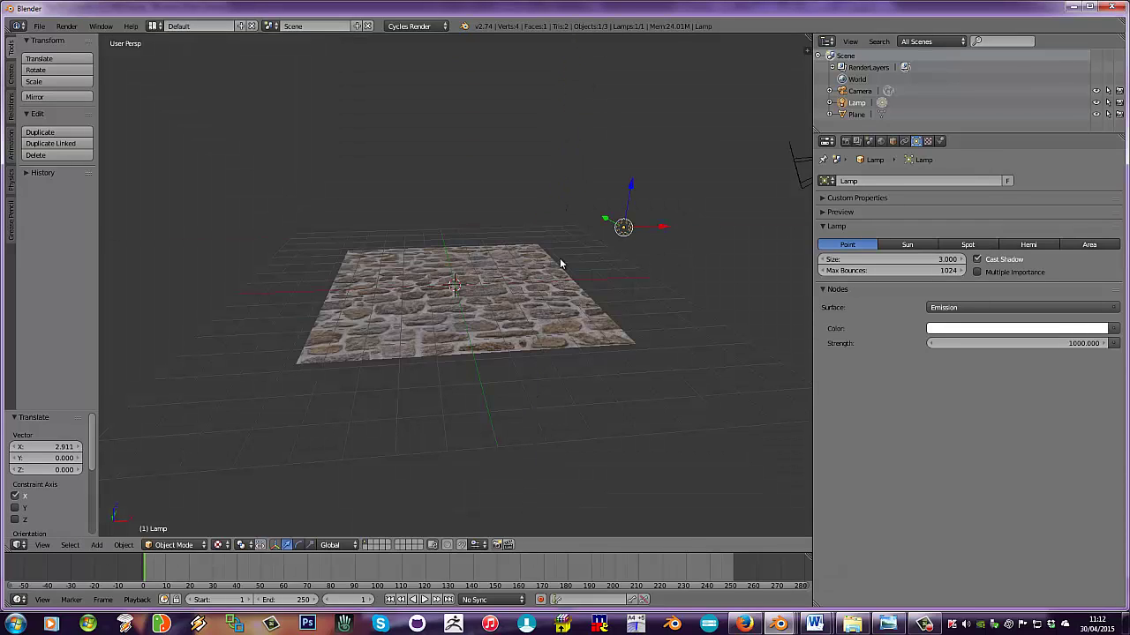
Switch the viewport to Rendered shading and view the lit stone plane up close from another side.
{"action": "middle_click_drag", "start_coordinate": [393, 292], "coordinate": [310, 408]}
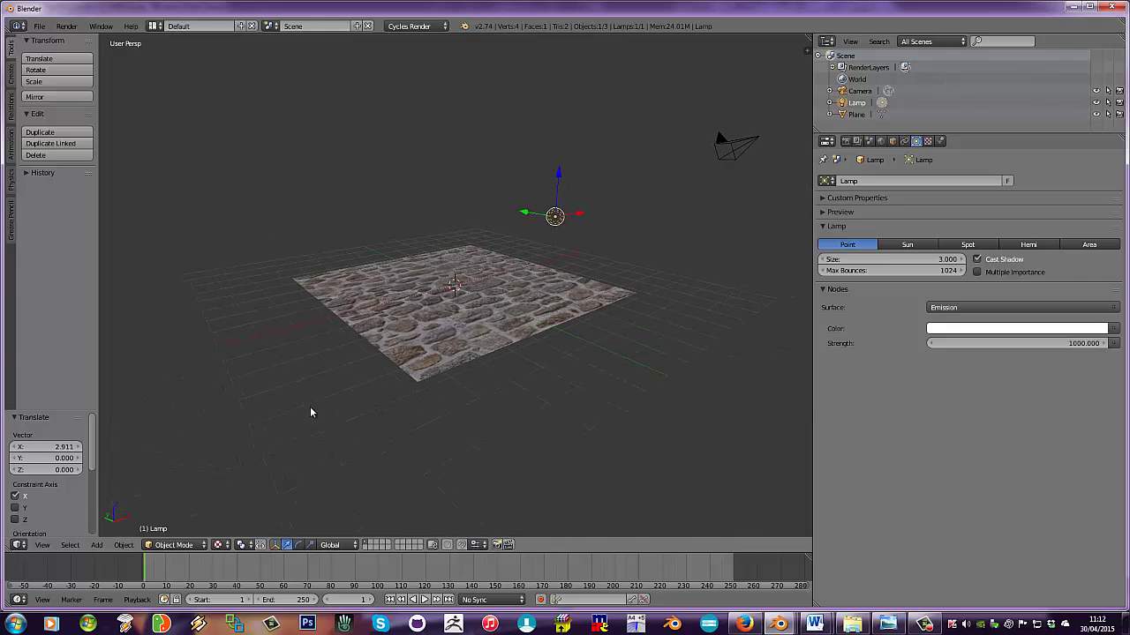
{"action": "left_click", "coordinate": [220, 545]}
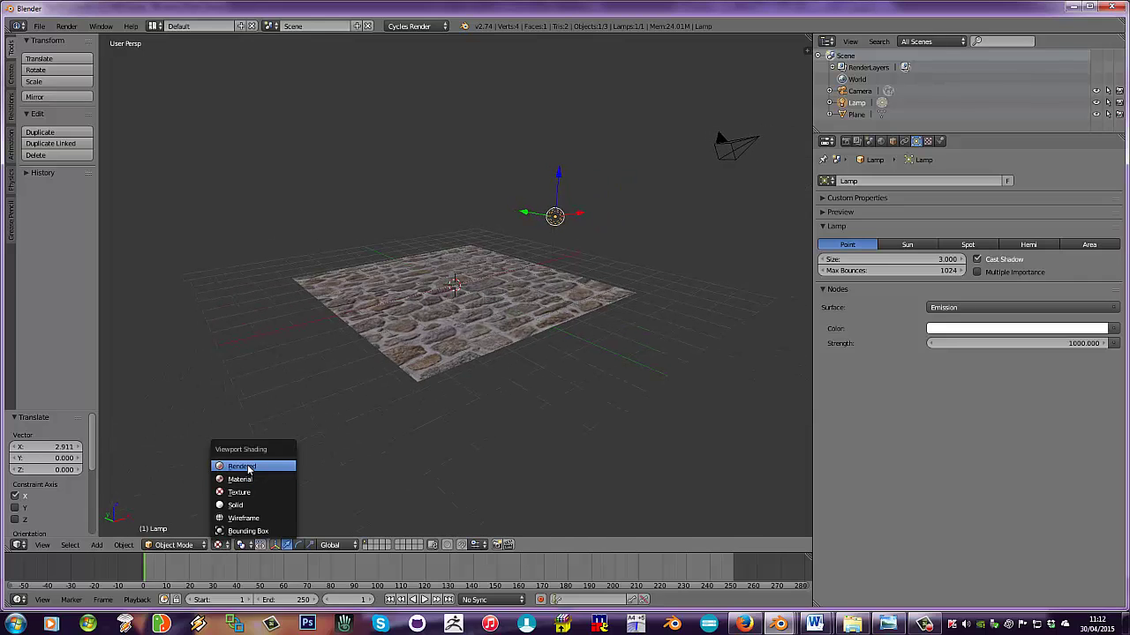
{"action": "left_click", "coordinate": [249, 468]}
{"action": "scroll", "coordinate": [265, 455], "scroll_direction": "up", "scroll_amount": 5}
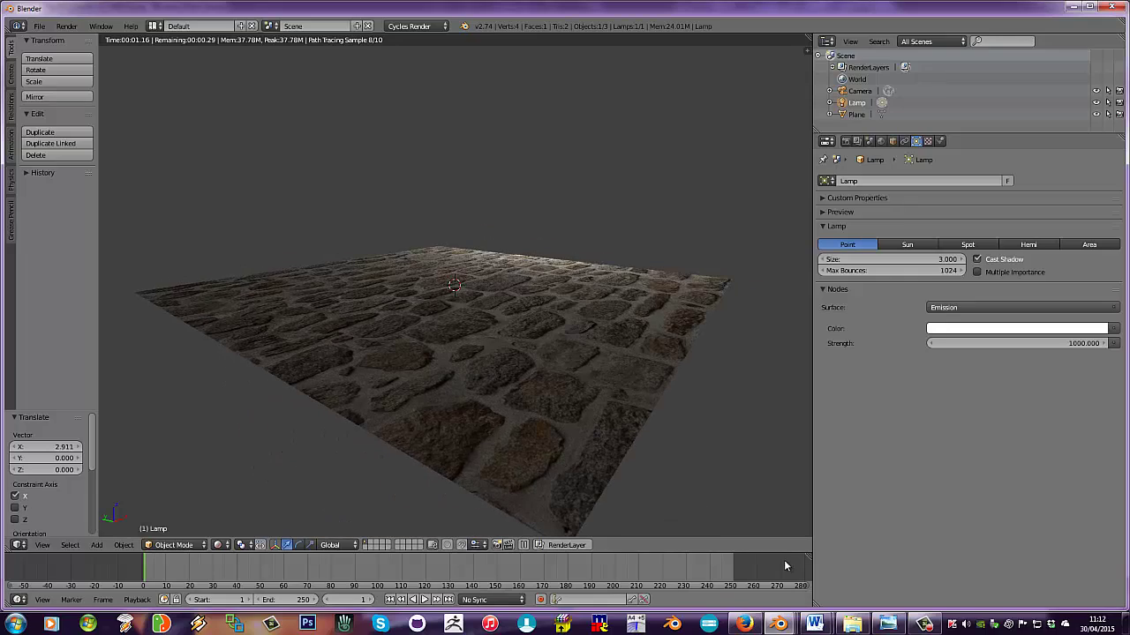
Enlarge the timeline area below the 3D view and change it into a Node Editor.
{"action": "left_click_drag", "start_coordinate": [784, 556], "coordinate": [778, 291]}
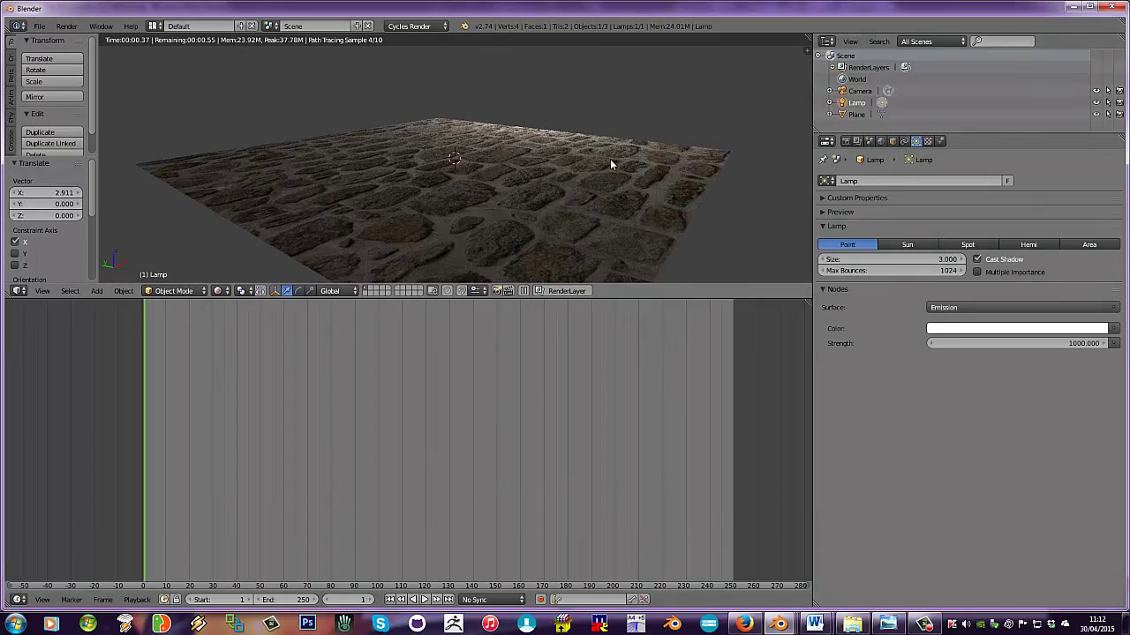
{"action": "left_click", "coordinate": [17, 600]}
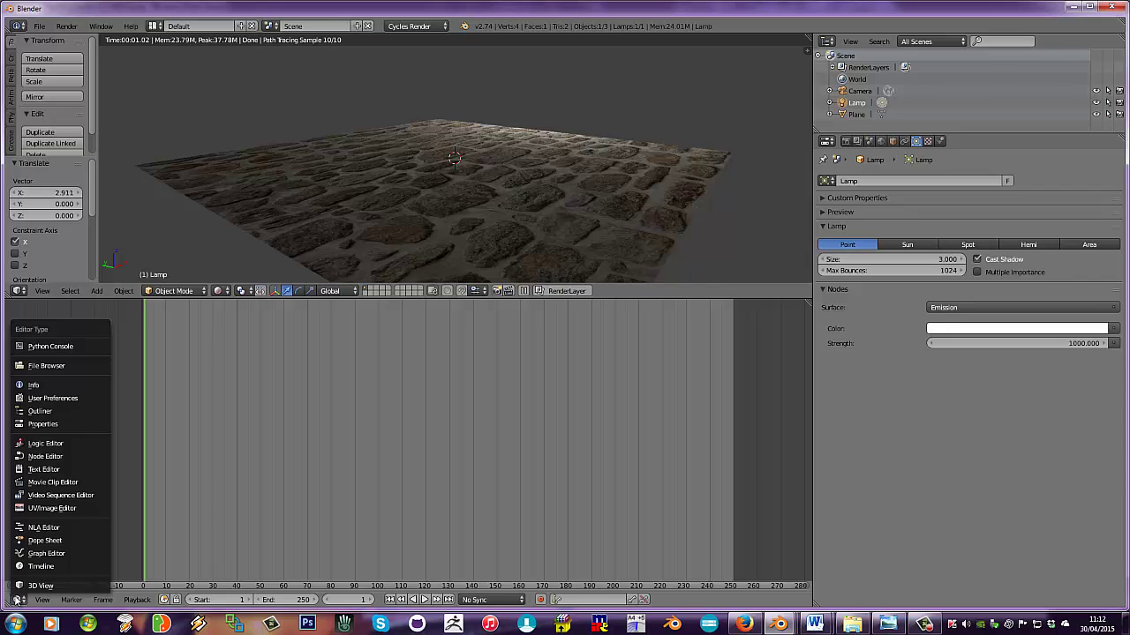
{"action": "left_click", "coordinate": [30, 457]}
{"action": "scroll", "coordinate": [135, 480], "scroll_direction": "up", "scroll_amount": 1}
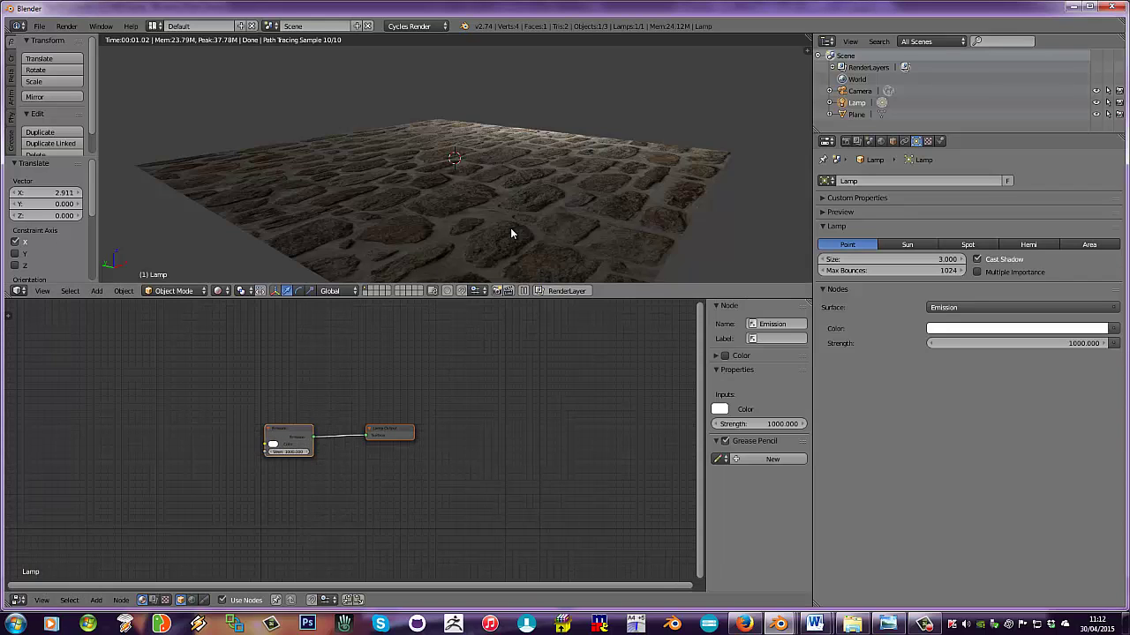
{"action": "scroll", "coordinate": [512, 235], "scroll_direction": "up", "scroll_amount": 3}
{"action": "scroll", "coordinate": [490, 247], "scroll_direction": "down", "scroll_amount": 3}
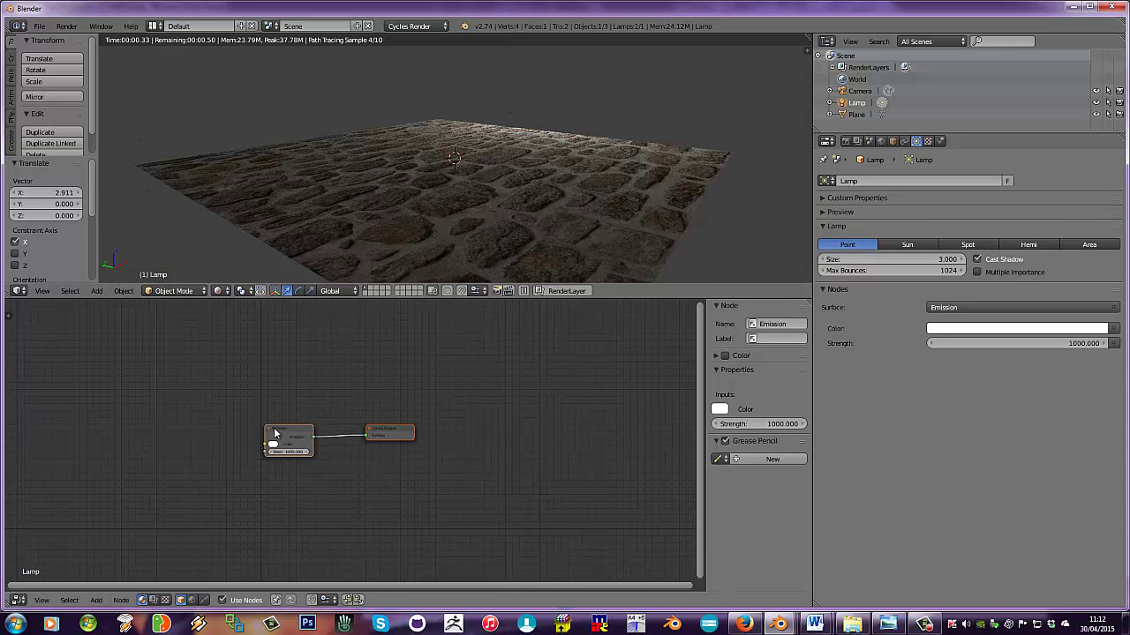
{"action": "scroll", "coordinate": [297, 461], "scroll_direction": "up", "scroll_amount": 1}
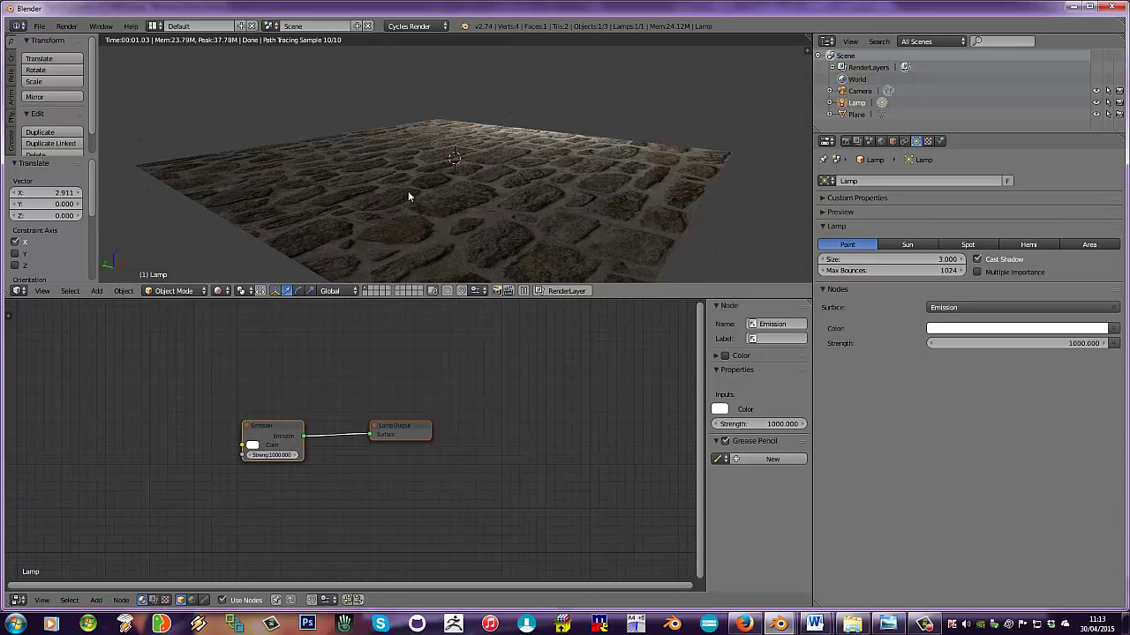
Select the stone plane and spread its Image Texture, Diffuse BSDF and Material Output nodes apart to make room.
{"action": "right_click", "coordinate": [463, 195]}
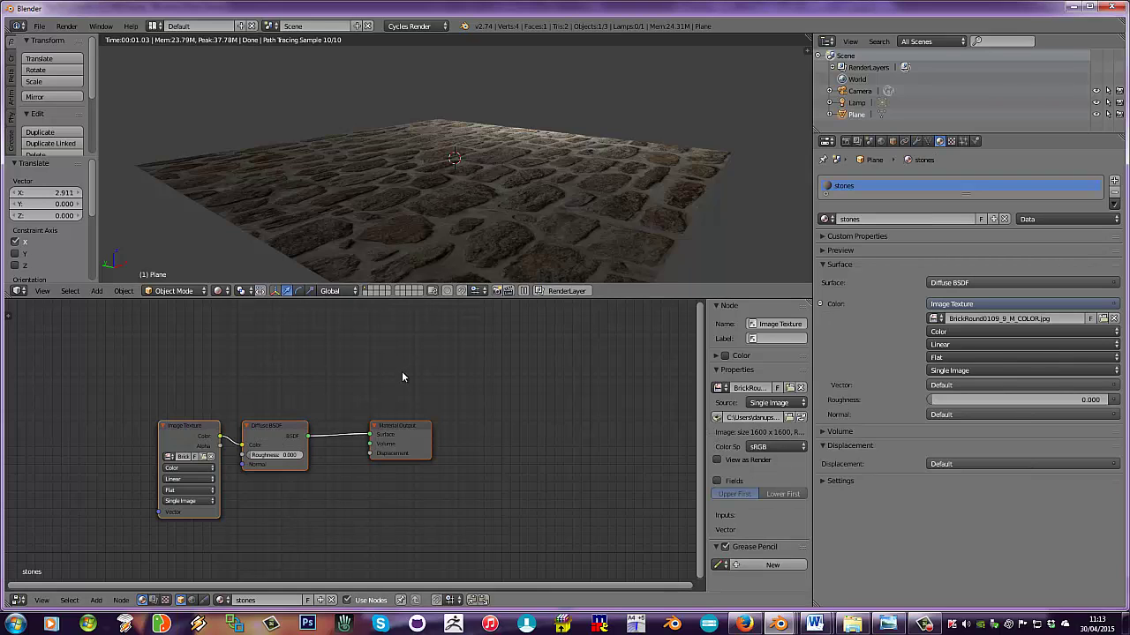
{"action": "scroll", "coordinate": [402, 371], "scroll_direction": "up", "scroll_amount": 2}
{"action": "middle_click_drag", "start_coordinate": [381, 372], "coordinate": [404, 311]}
{"action": "right_click_drag", "start_coordinate": [442, 365], "coordinate": [576, 362]}
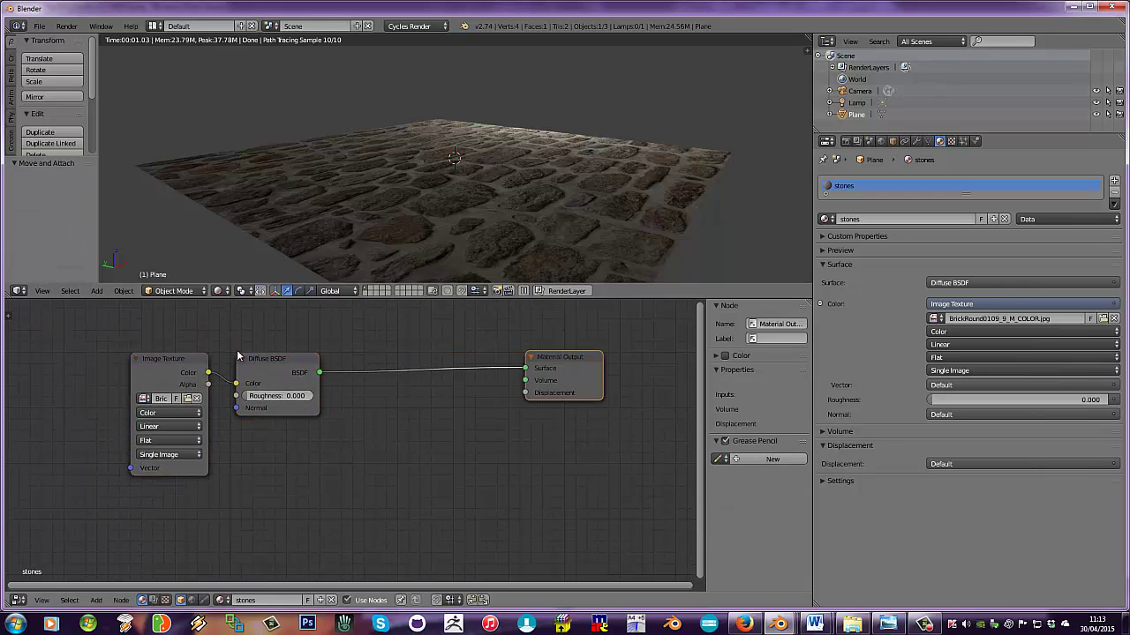
{"action": "right_click_drag", "start_coordinate": [277, 361], "coordinate": [414, 356]}
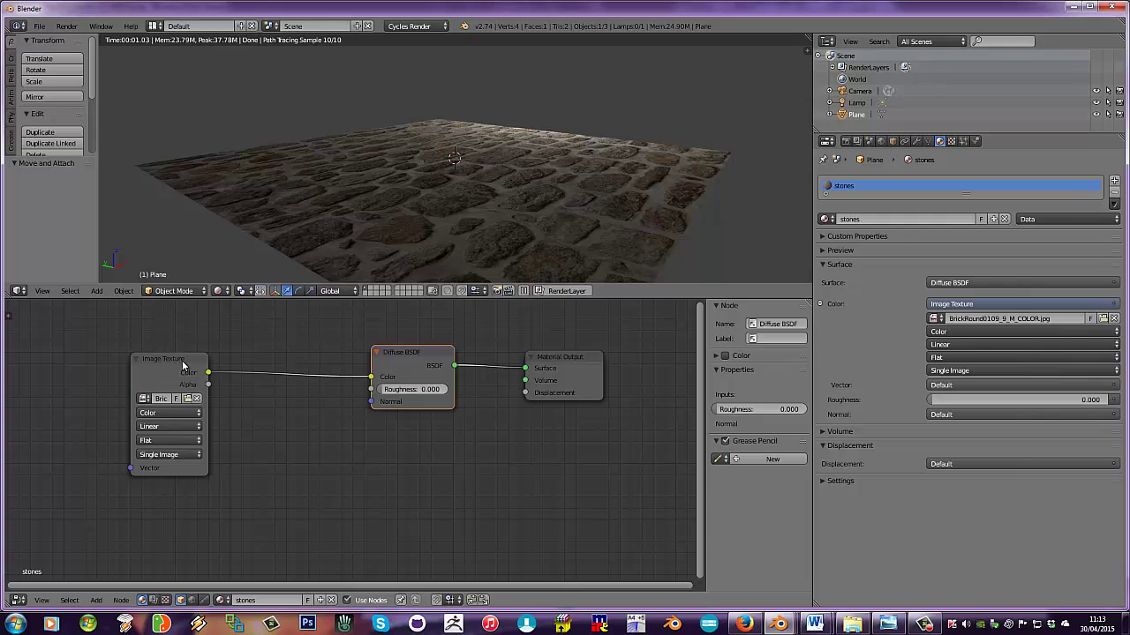
{"action": "right_click_drag", "start_coordinate": [187, 364], "coordinate": [146, 351]}
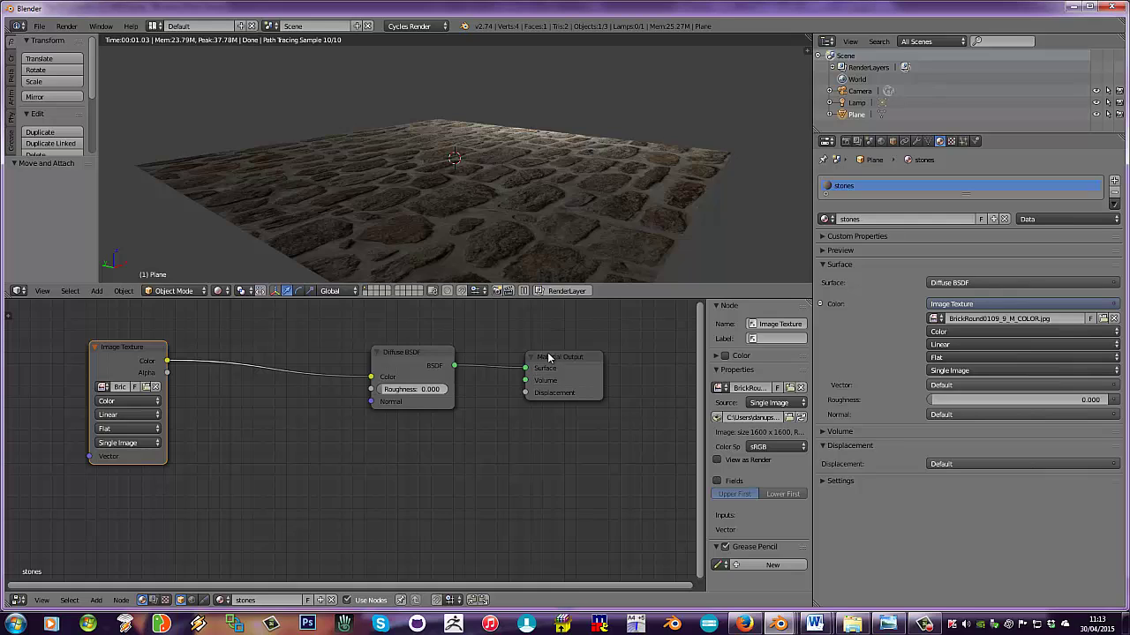
{"action": "left_click_drag", "start_coordinate": [120, 348], "coordinate": [116, 328]}
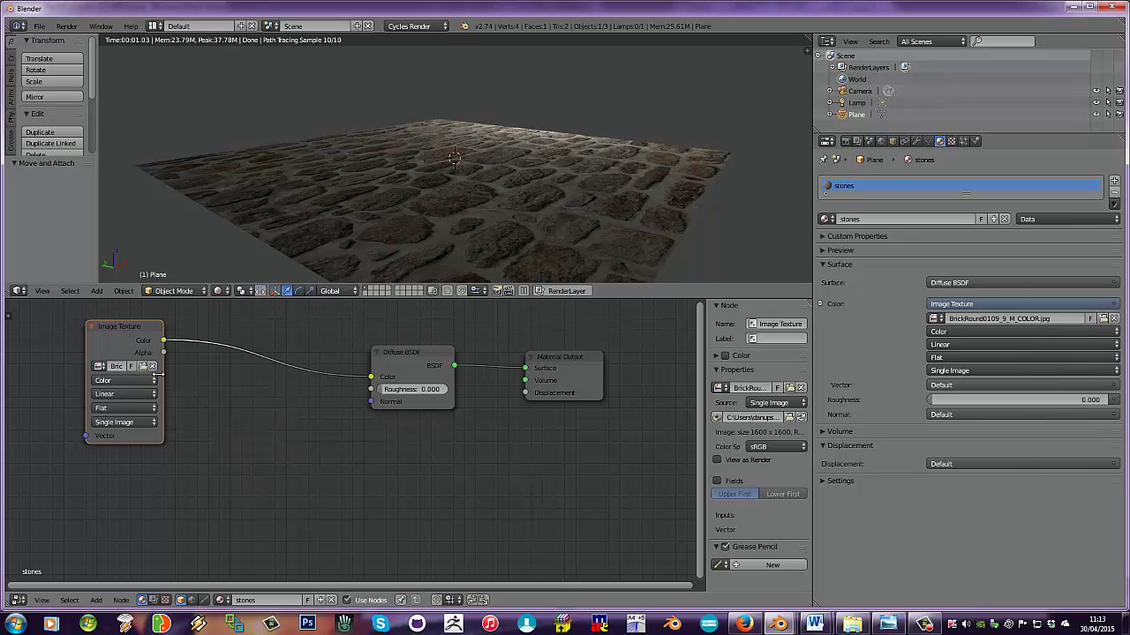
Add a second Image Texture node below the first and load BrickRound0109_9_M_NRM.jpg from the WALL folder.
{"action": "left_click", "coordinate": [96, 601]}
{"action": "mouse_move", "coordinate": [119, 539]}
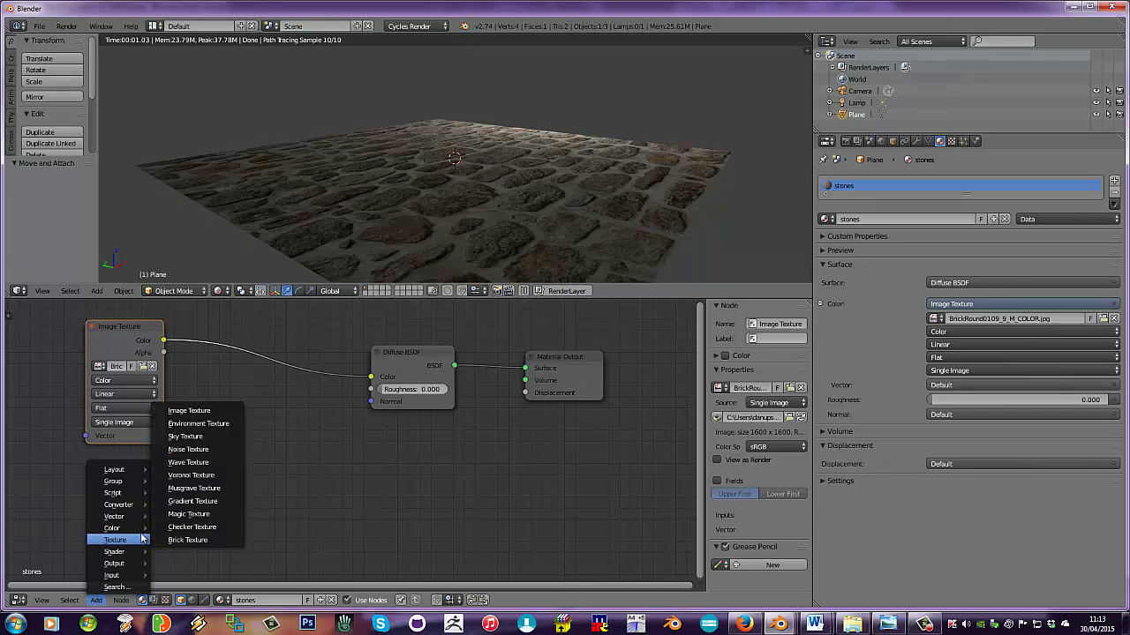
{"action": "left_click", "coordinate": [191, 412]}
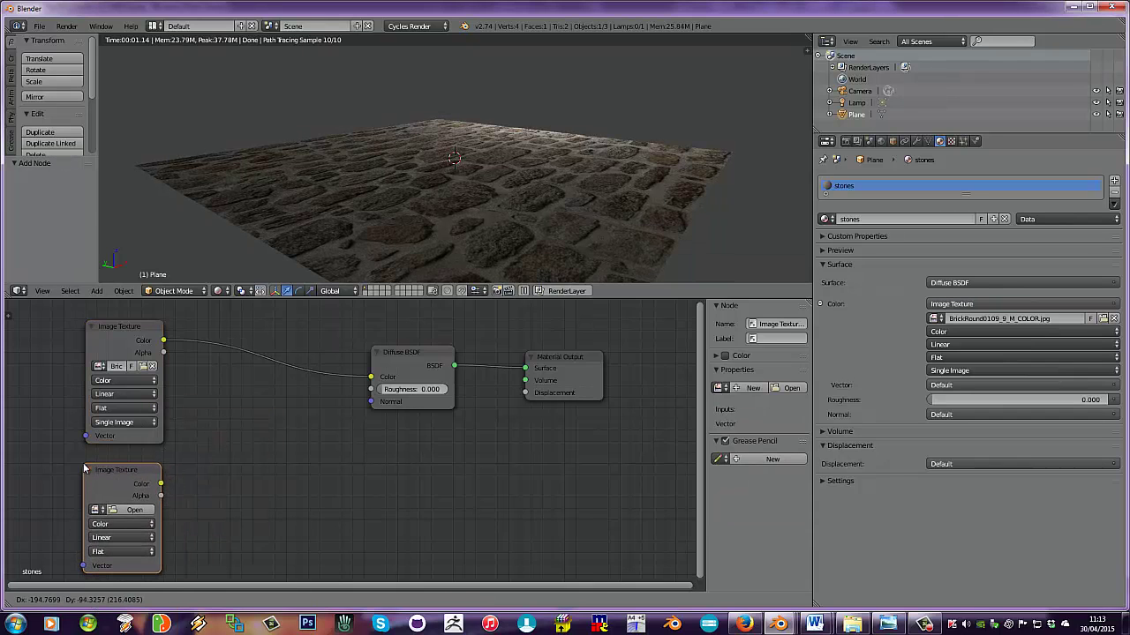
{"action": "left_click", "coordinate": [118, 501]}
{"action": "left_click", "coordinate": [128, 509]}
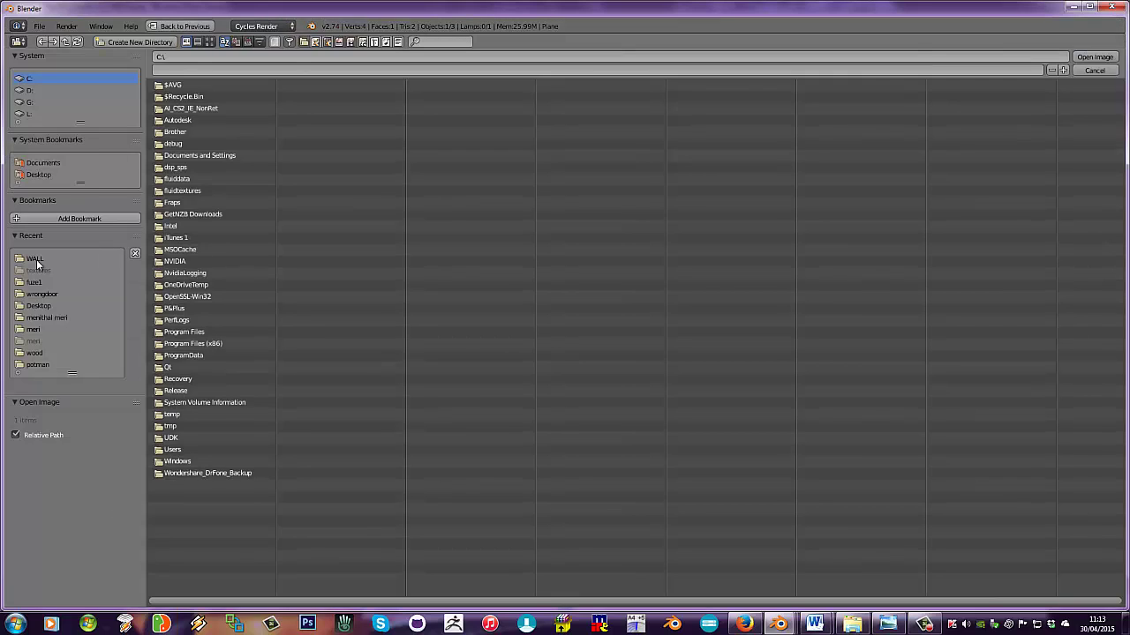
{"action": "left_click", "coordinate": [42, 258]}
{"action": "left_click", "coordinate": [210, 42]}
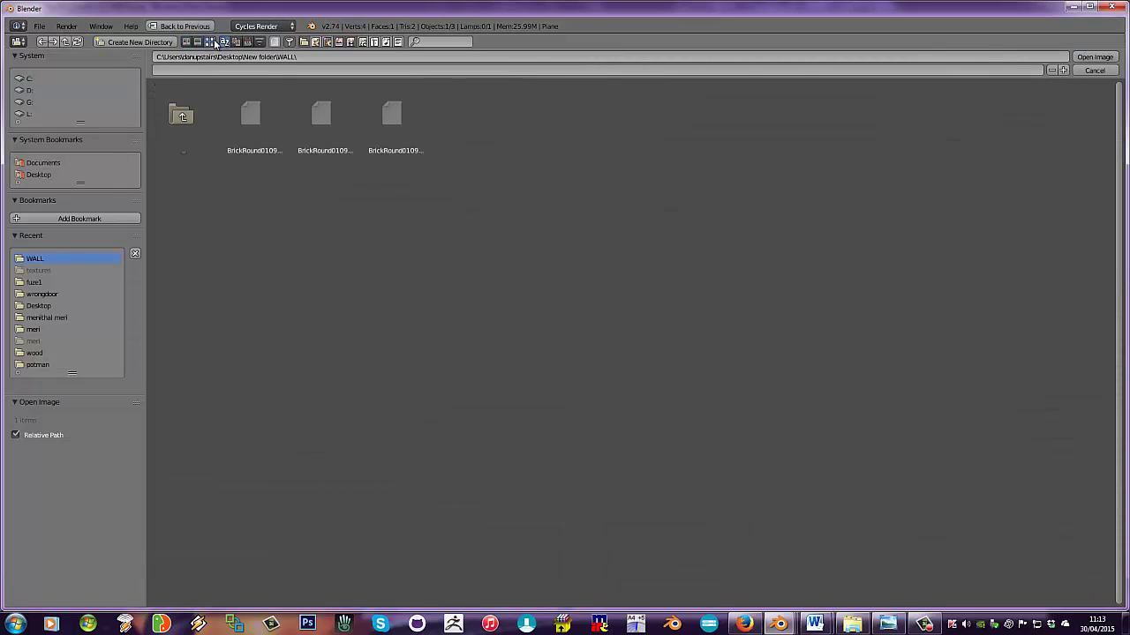
{"action": "left_click", "coordinate": [310, 121]}
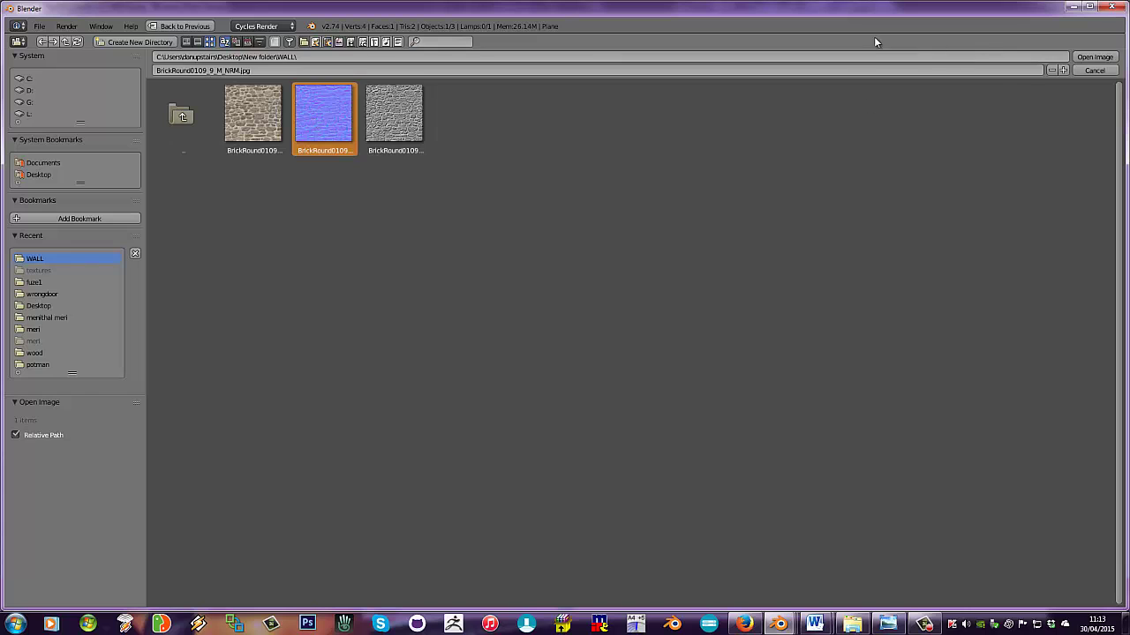
{"action": "left_click", "coordinate": [1093, 57]}
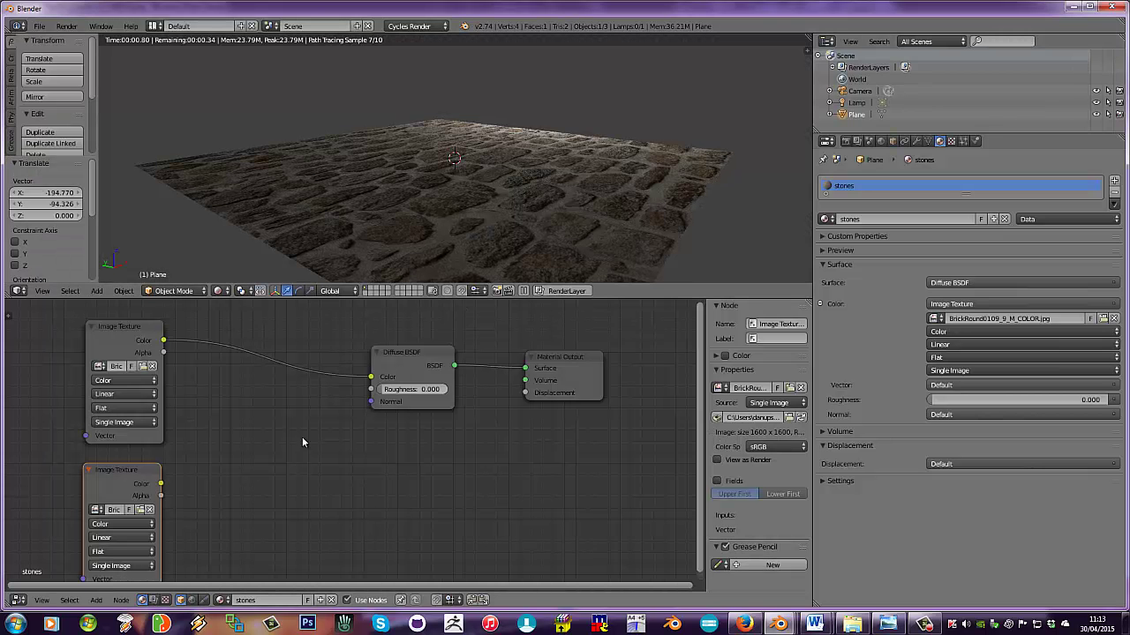
Add a Normal Map node beside the second Image Texture and link that texture's Color output to its Color input.
{"action": "scroll", "coordinate": [268, 422], "scroll_direction": "down", "scroll_amount": 1}
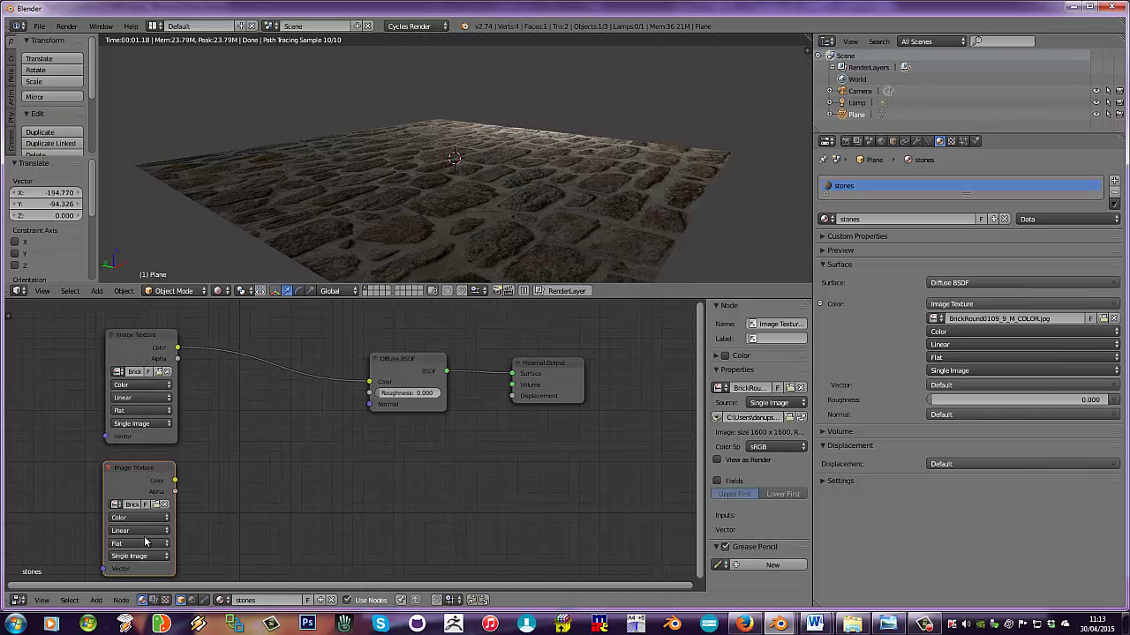
{"action": "left_click", "coordinate": [97, 601]}
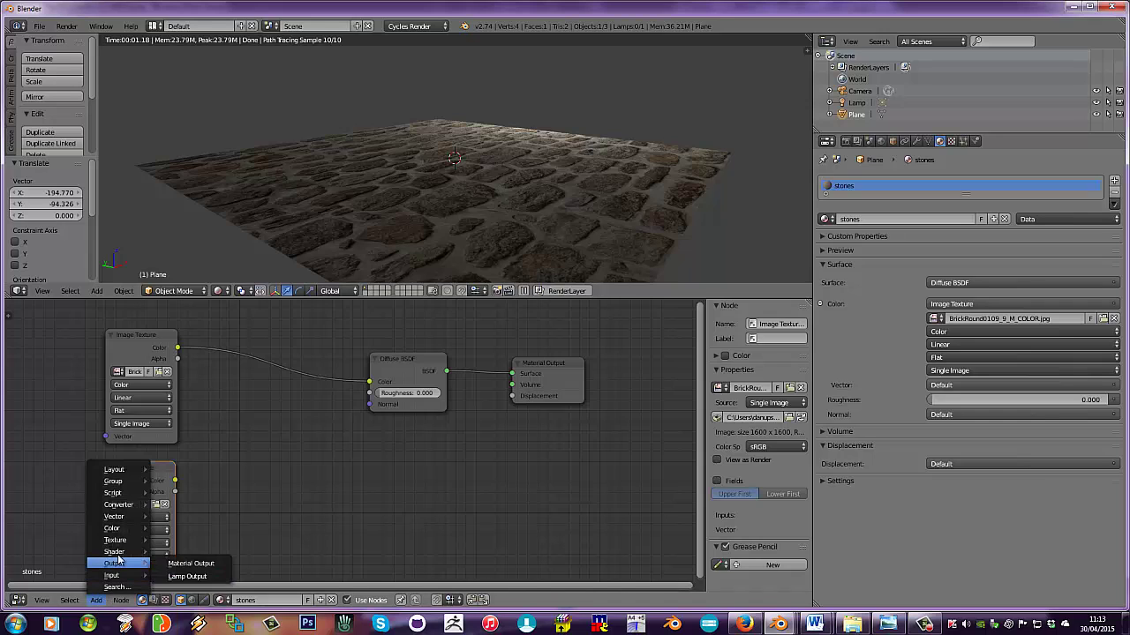
{"action": "mouse_move", "coordinate": [121, 554]}
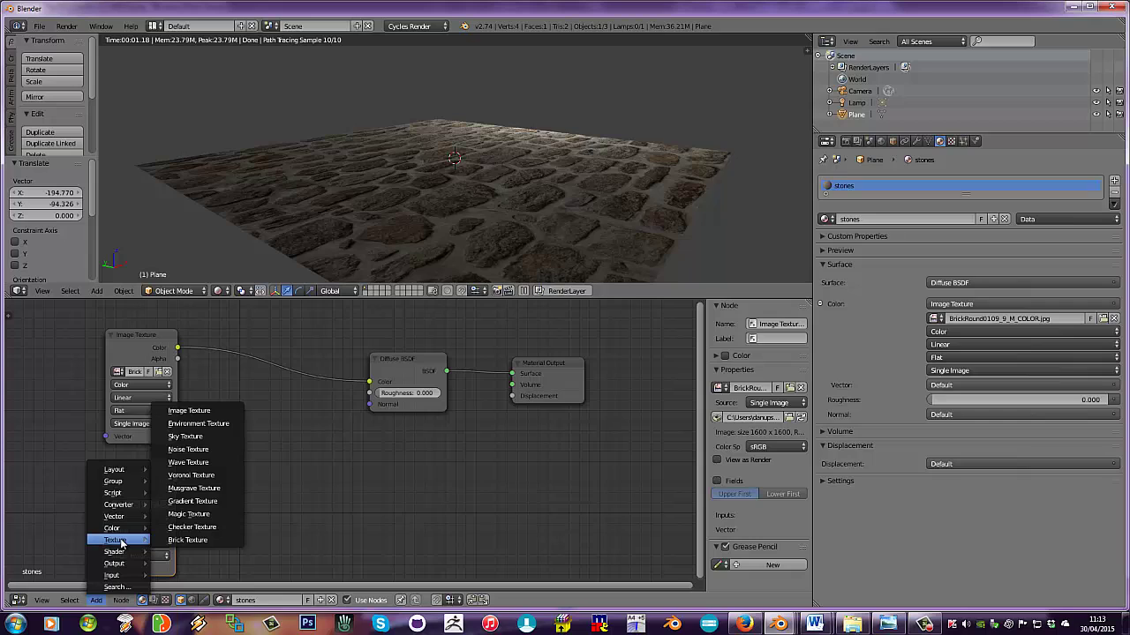
{"action": "mouse_move", "coordinate": [123, 516]}
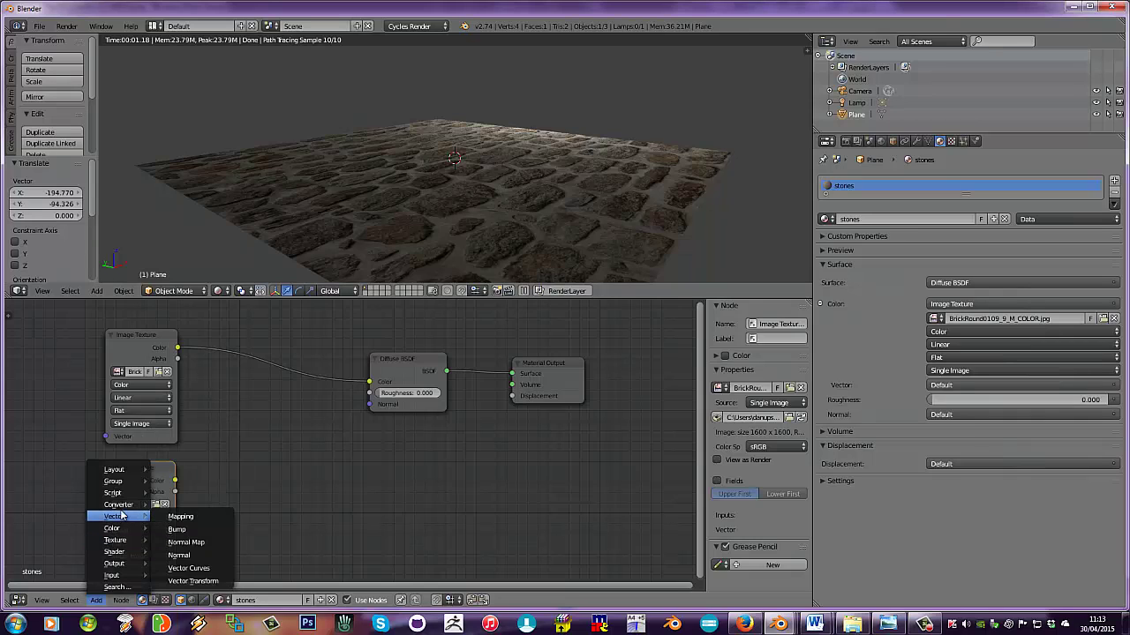
{"action": "left_click", "coordinate": [210, 536]}
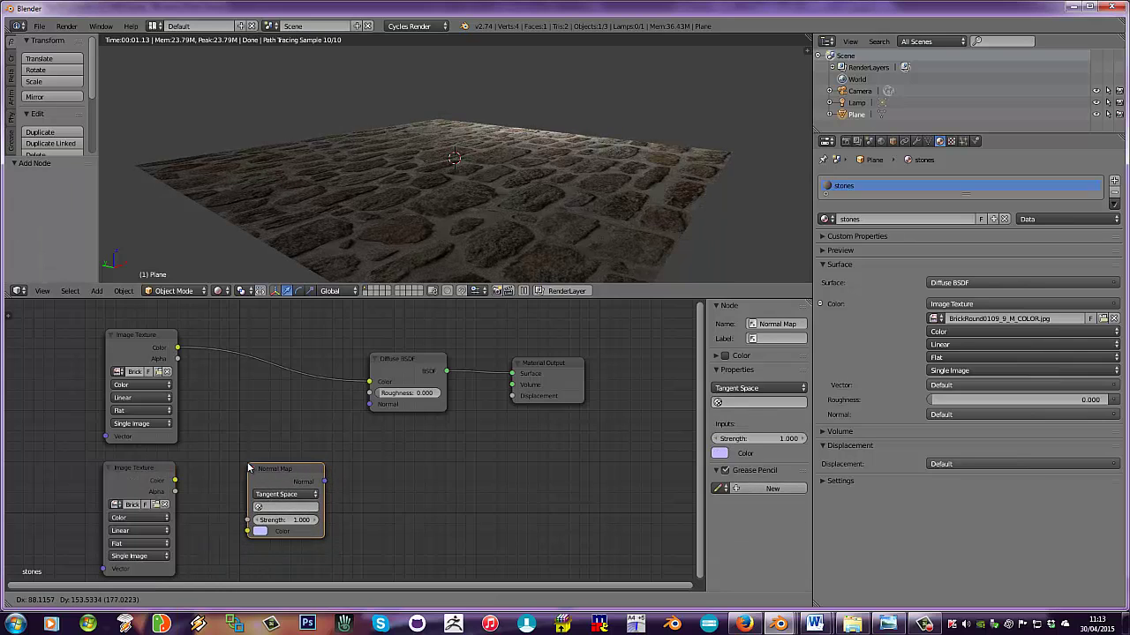
{"action": "left_click", "coordinate": [284, 481]}
{"action": "left_click_drag", "start_coordinate": [175, 481], "coordinate": [244, 531]}
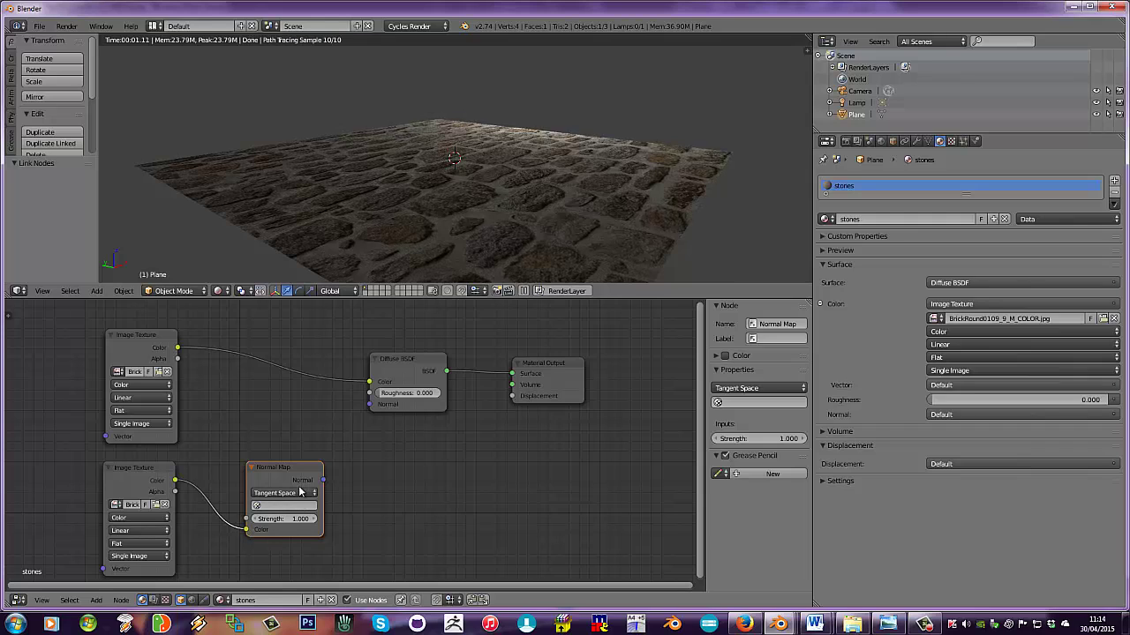
Move the Material Output node further away and link the Normal Map's output to the Diffuse BSDF's Normal input.
{"action": "left_click_drag", "start_coordinate": [556, 365], "coordinate": [594, 359]}
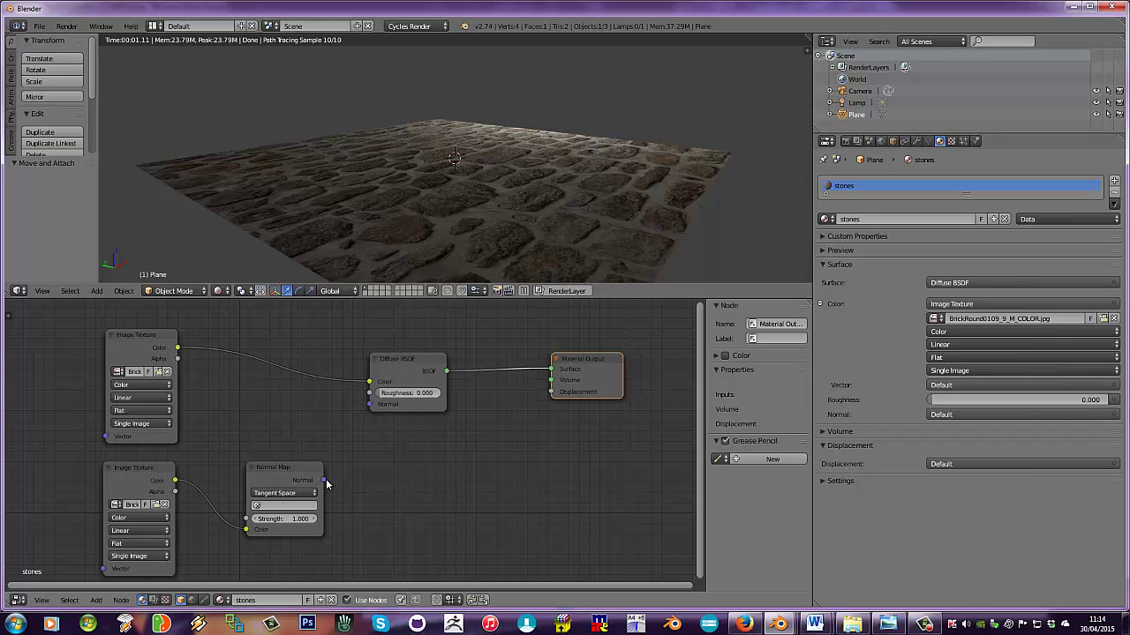
{"action": "left_click_drag", "start_coordinate": [325, 481], "coordinate": [332, 468]}
{"action": "left_click_drag", "start_coordinate": [360, 410], "coordinate": [369, 404]}
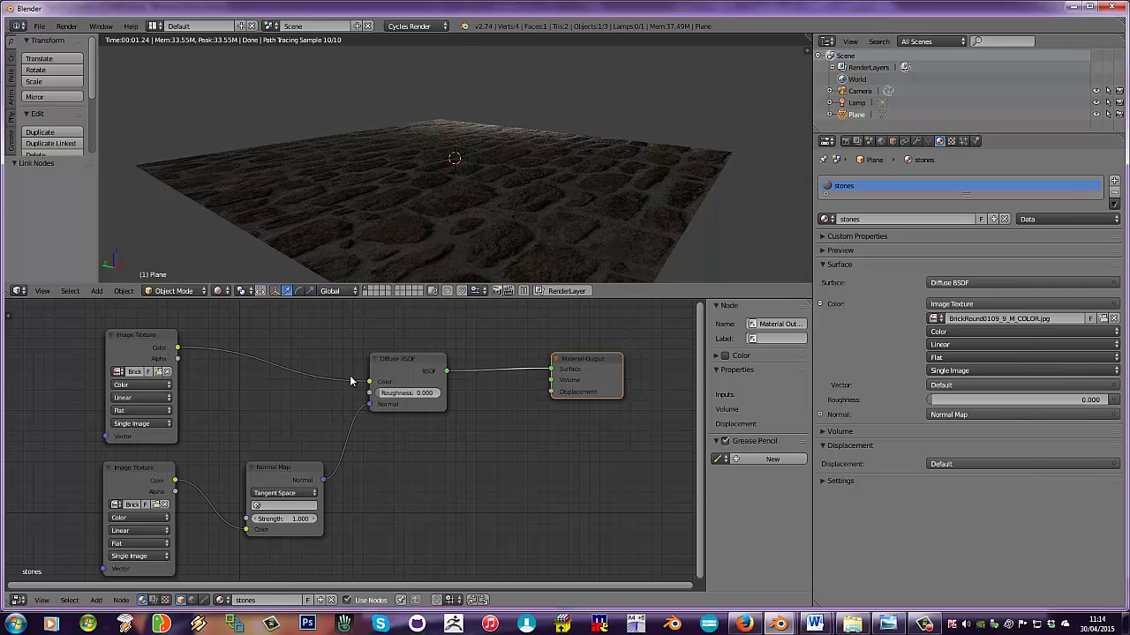
Switch the viewport to Solid shading, select the lamp and move it about -3.9 units along X.
{"action": "middle_click_drag", "start_coordinate": [418, 182], "coordinate": [426, 190]}
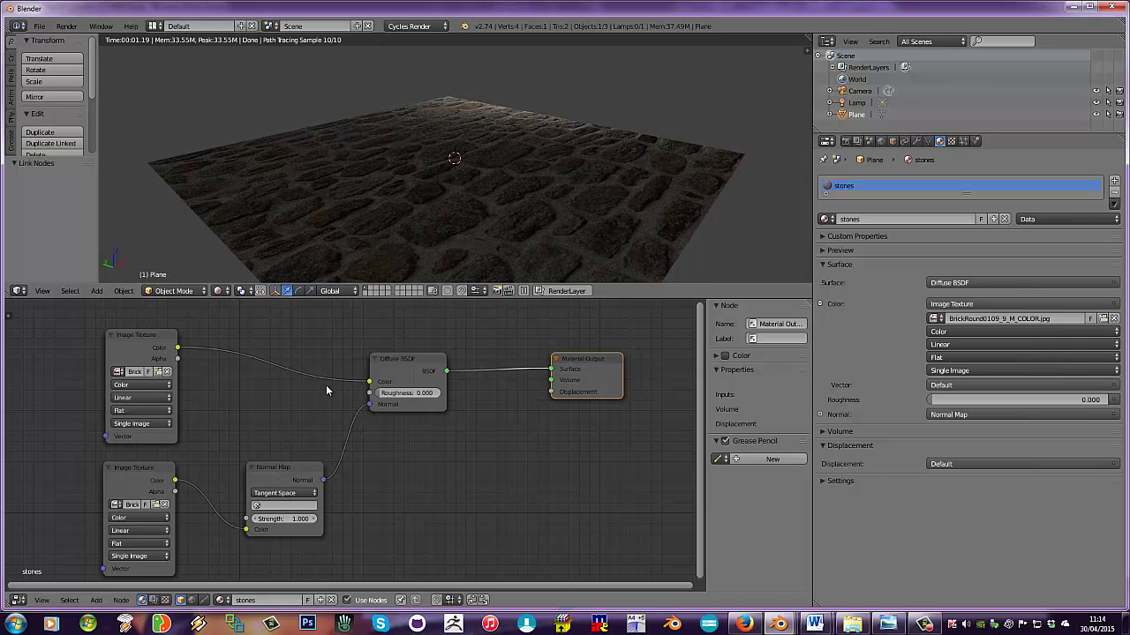
{"action": "scroll", "coordinate": [327, 388], "scroll_direction": "down", "scroll_amount": 1}
{"action": "left_click", "coordinate": [217, 290]}
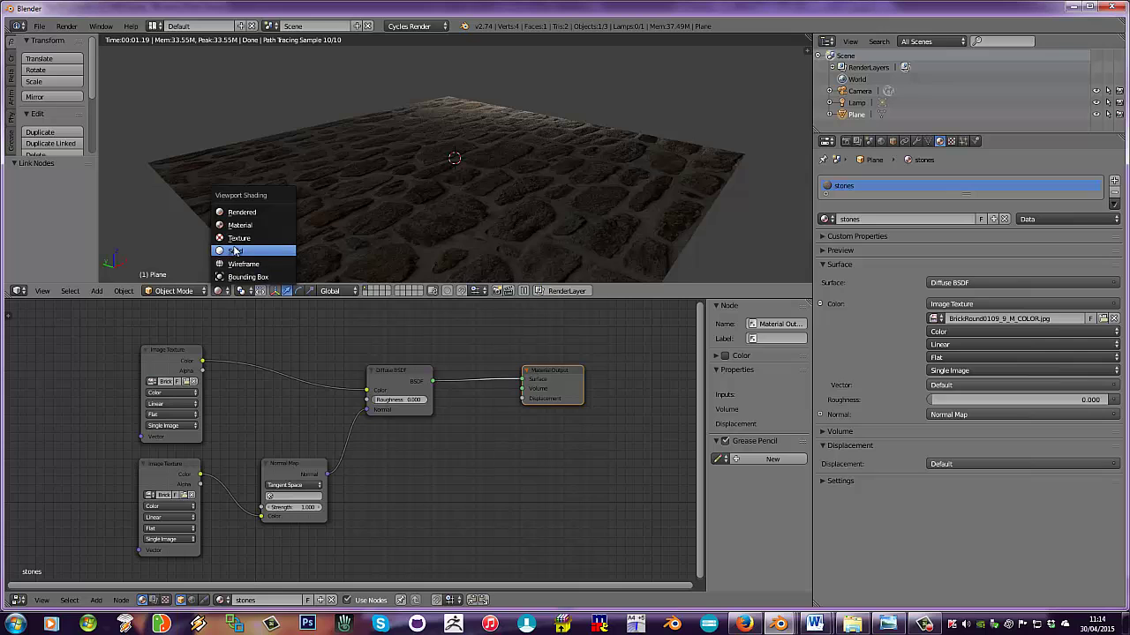
{"action": "left_click", "coordinate": [249, 251]}
{"action": "middle_click_drag", "start_coordinate": [298, 211], "coordinate": [523, 143]}
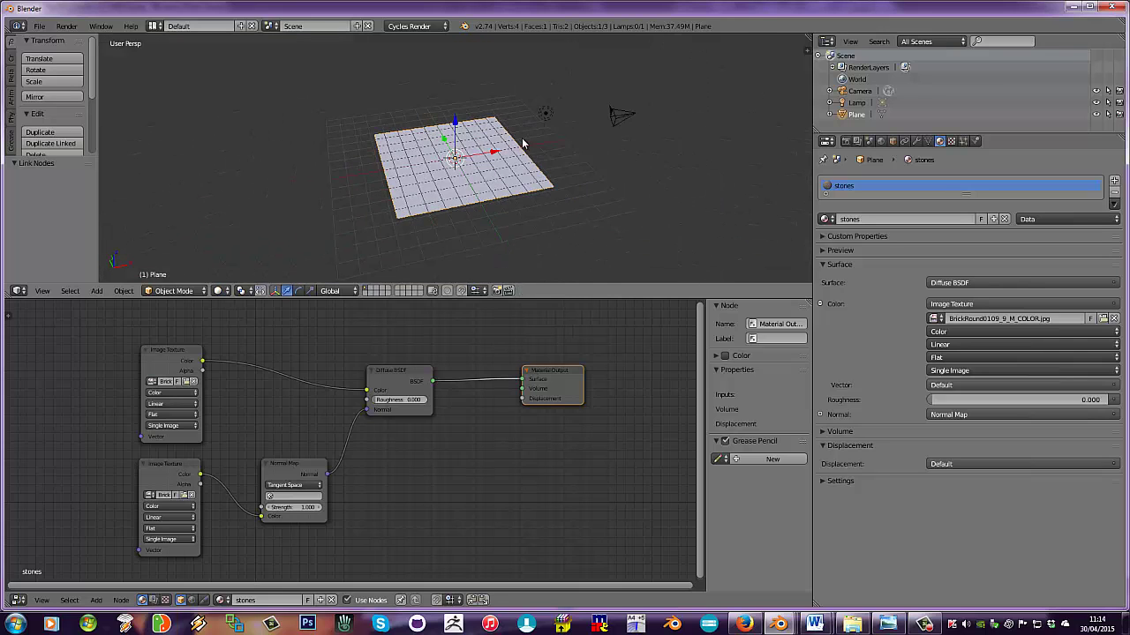
{"action": "left_click", "coordinate": [544, 115]}
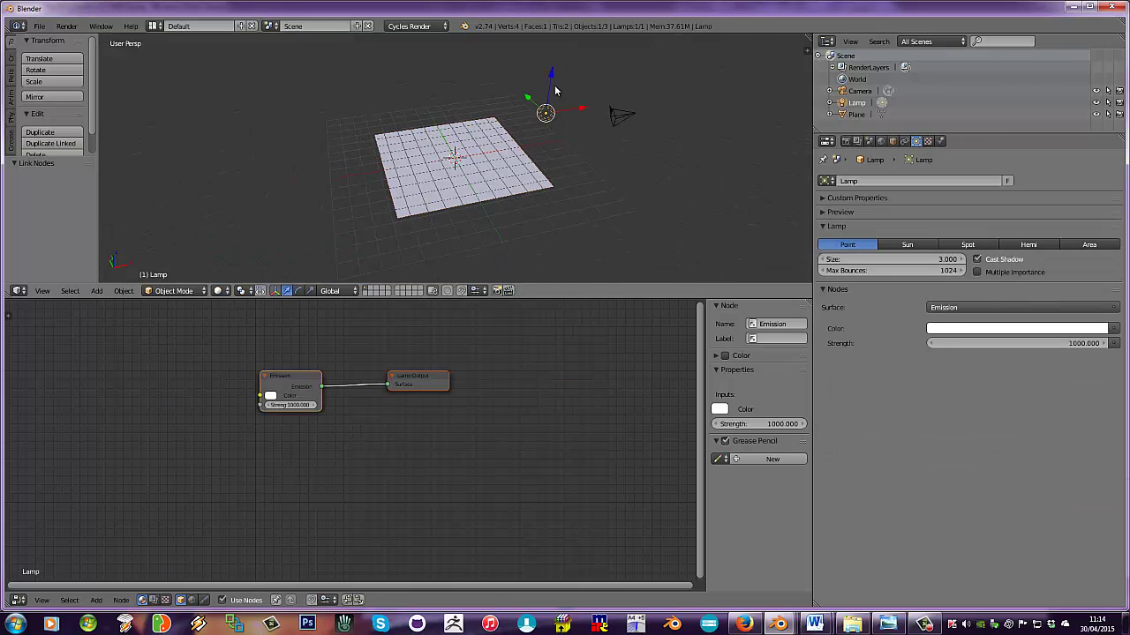
{"action": "left_click_drag", "start_coordinate": [554, 83], "coordinate": [532, 94]}
Return the viewport to Rendered shading and examine the normal-mapped stones up close from a low angle.
{"action": "middle_click_drag", "start_coordinate": [537, 132], "coordinate": [530, 154]}
{"action": "left_click", "coordinate": [227, 292]}
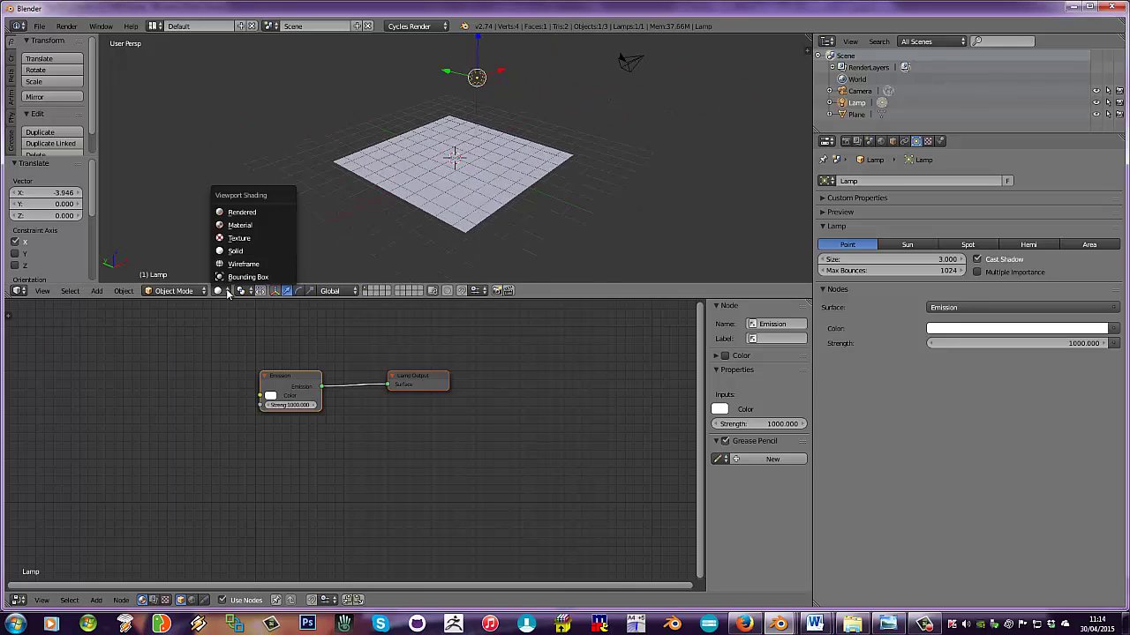
{"action": "left_click", "coordinate": [252, 211]}
{"action": "scroll", "coordinate": [509, 190], "scroll_direction": "up", "scroll_amount": 5}
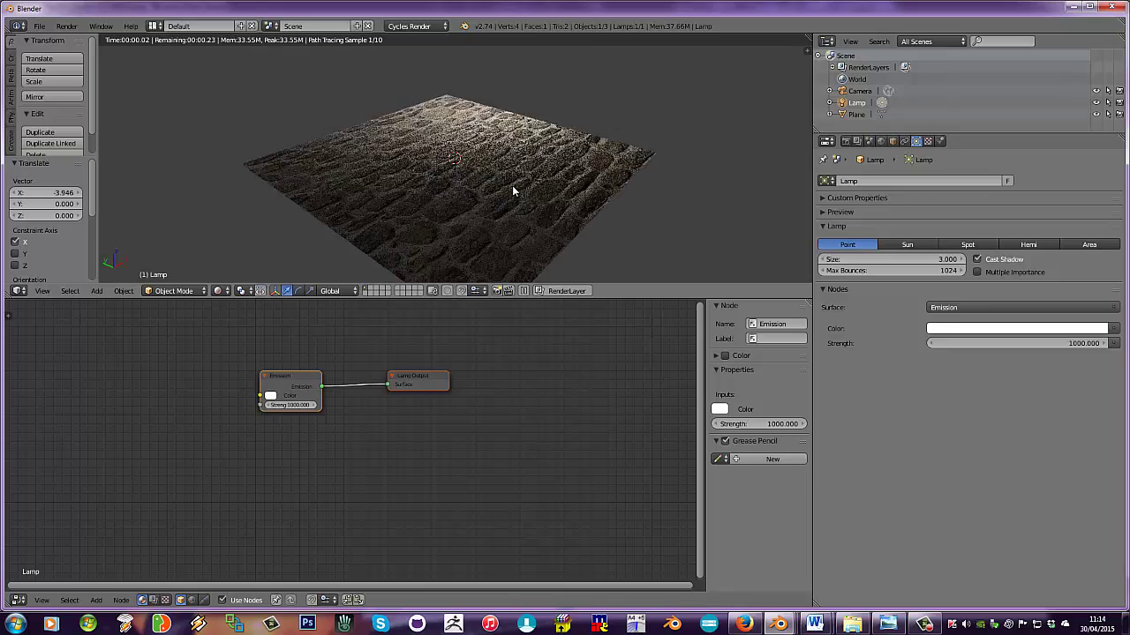
{"action": "middle_click_drag", "start_coordinate": [508, 171], "coordinate": [462, 144]}
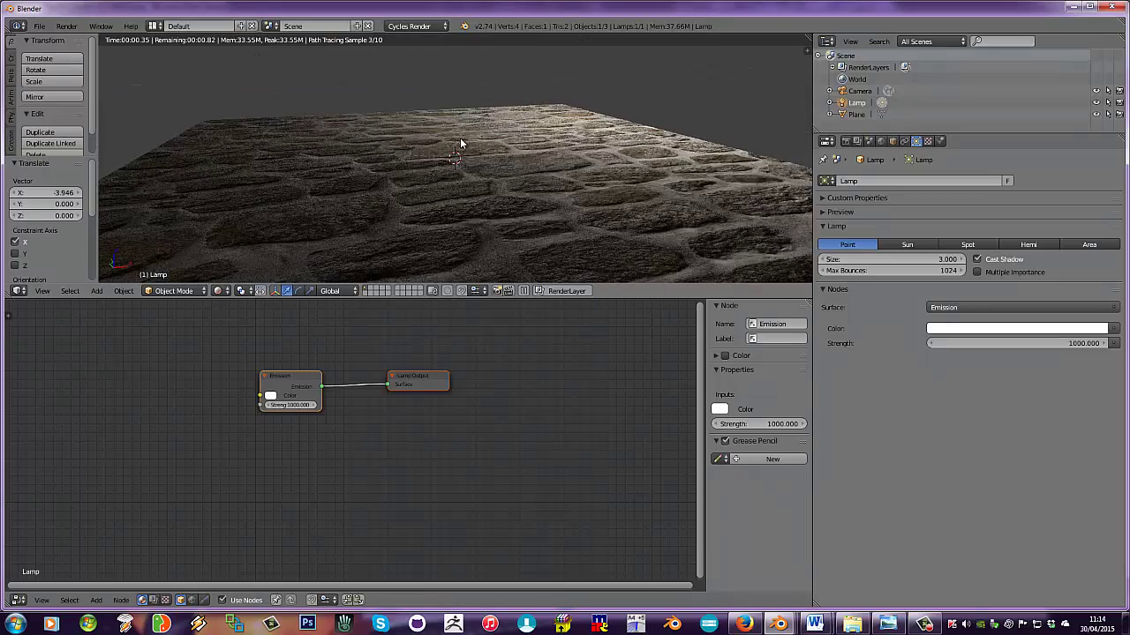
Set the lamp's emission Strength to 2000.
{"action": "left_click", "coordinate": [988, 342]}
{"action": "type", "text": "20"}
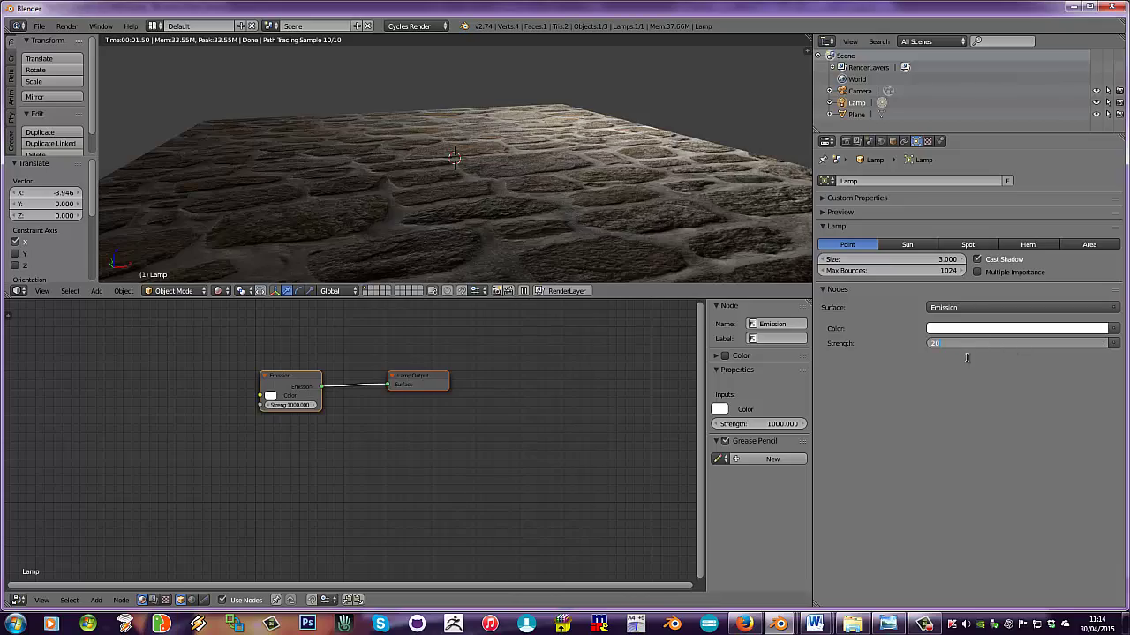
{"action": "key", "text": "Return"}
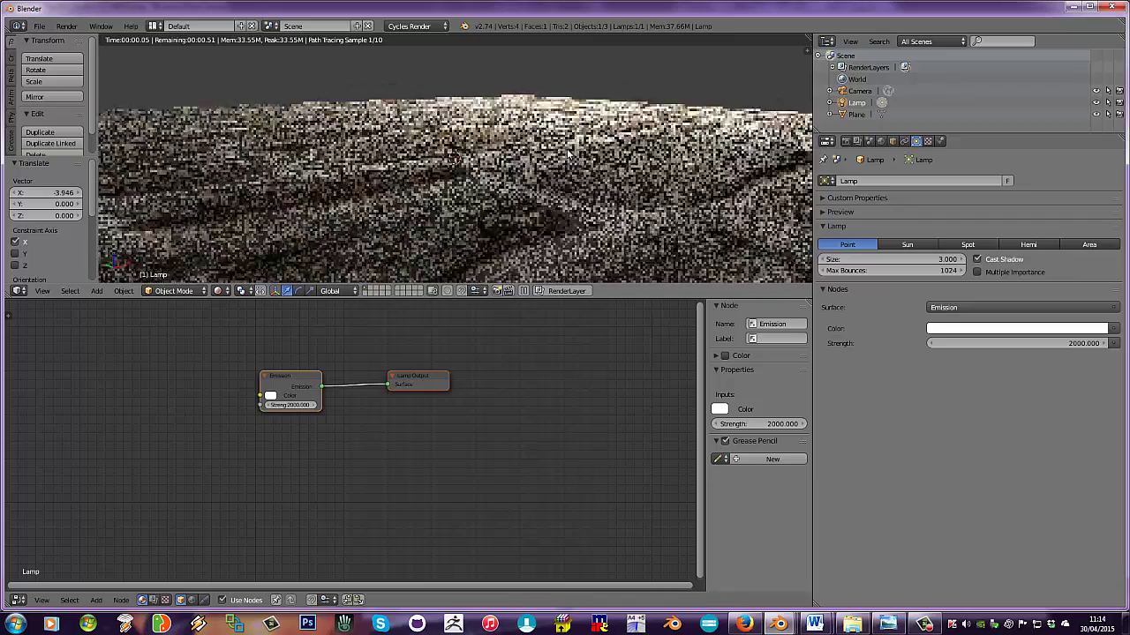
Select the stone plane and set its Normal Map node's Strength to -5.
{"action": "right_click", "coordinate": [568, 154]}
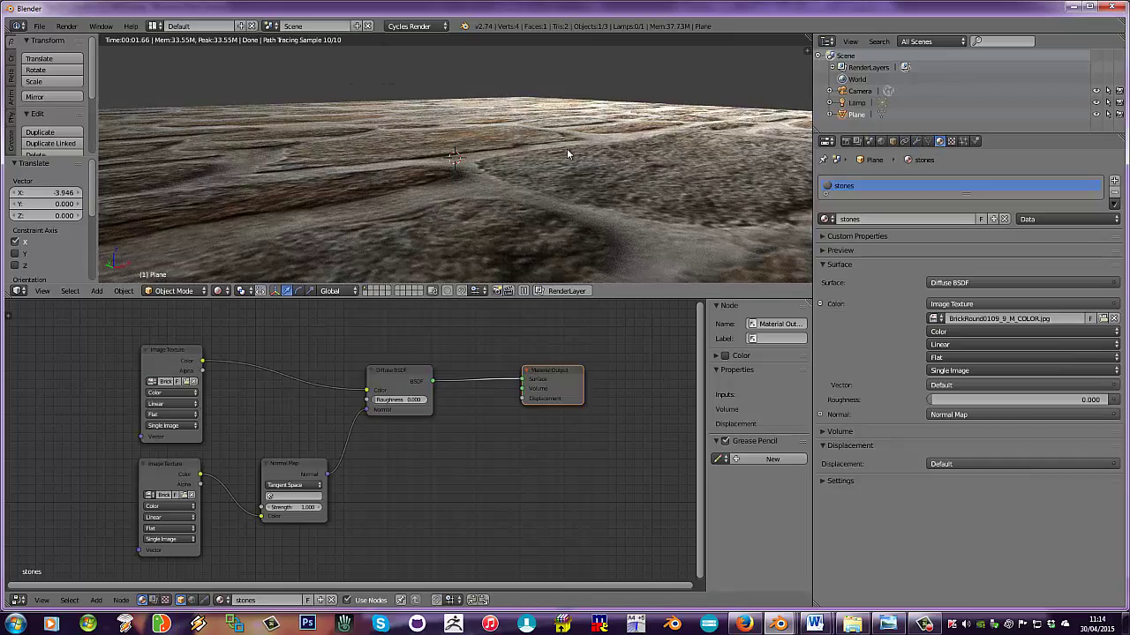
{"action": "mouse_move", "coordinate": [567, 154]}
{"action": "middle_mouse_down"}
{"action": "mouse_move", "coordinate": [652, 169]}
{"action": "mouse_move", "coordinate": [605, 185]}
{"action": "middle_mouse_up"}
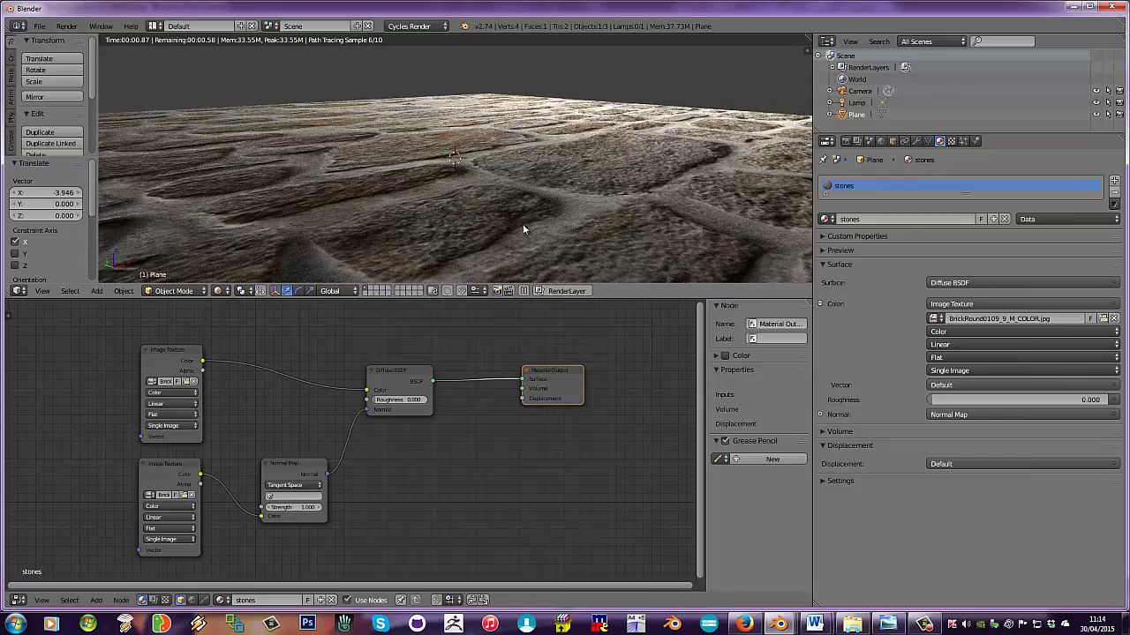
{"action": "left_click_drag", "start_coordinate": [305, 508], "coordinate": [279, 522]}
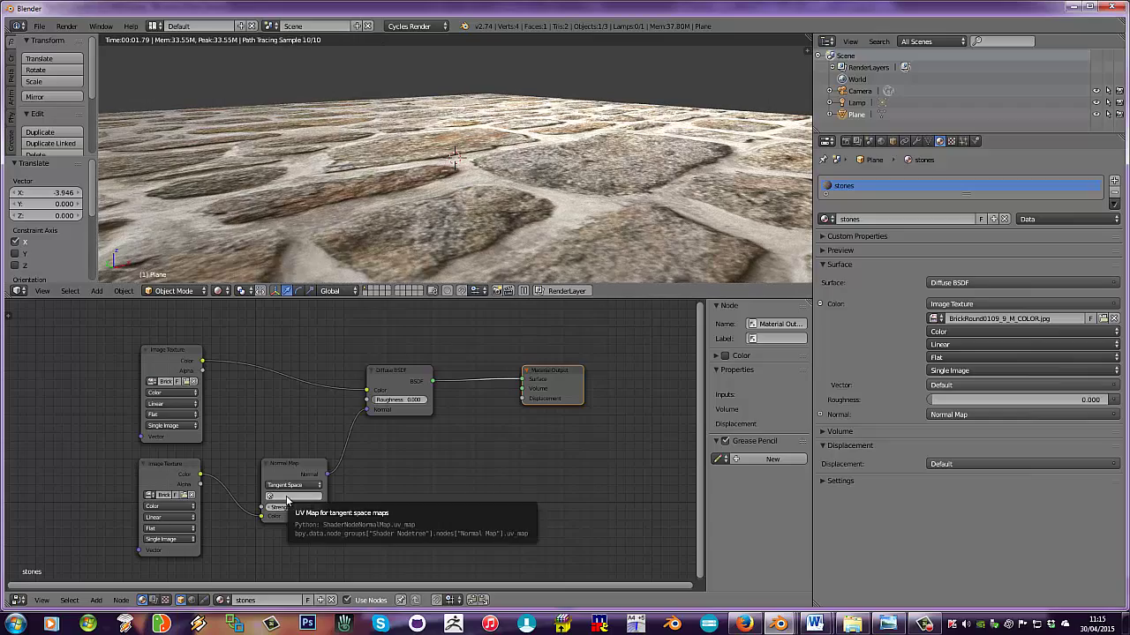
{"action": "left_click", "coordinate": [284, 509]}
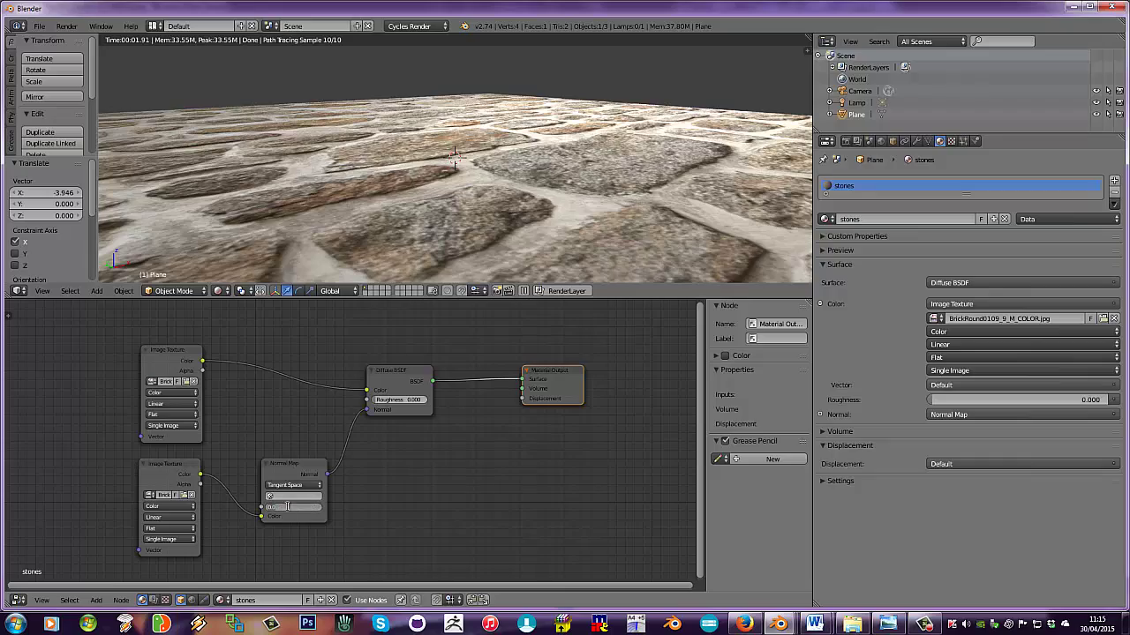
{"action": "type", "text": "-5"}
{"action": "key", "text": "Return"}
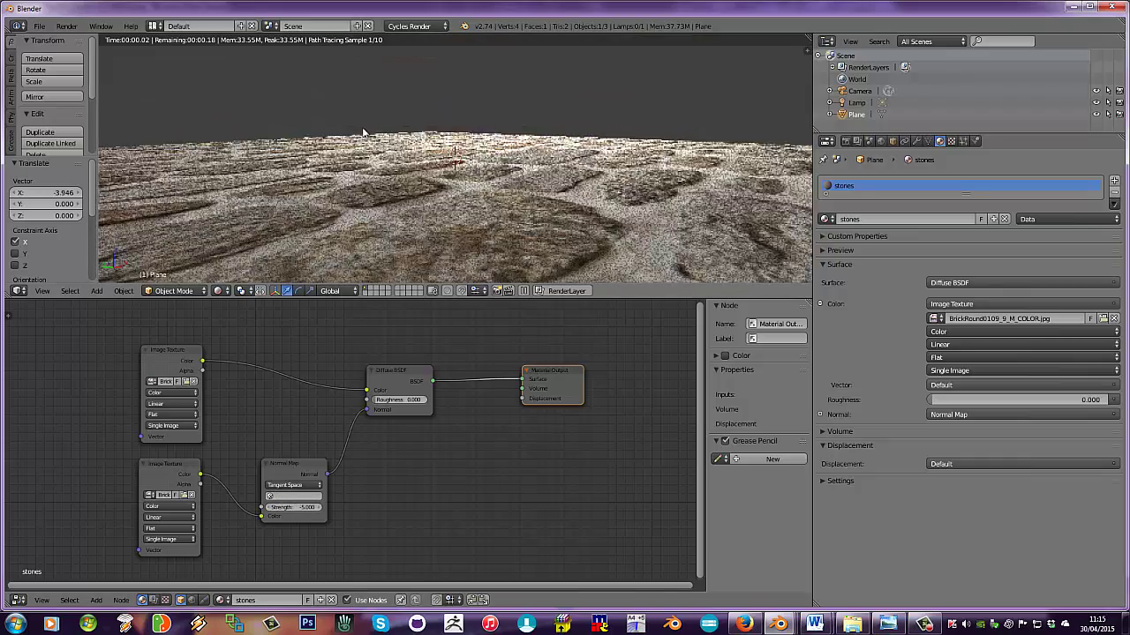
Set the Normal Map node's Strength to 0 and move the Material Output node further away from the Diffuse BSDF.
{"action": "left_click_drag", "start_coordinate": [286, 507], "coordinate": [321, 515]}
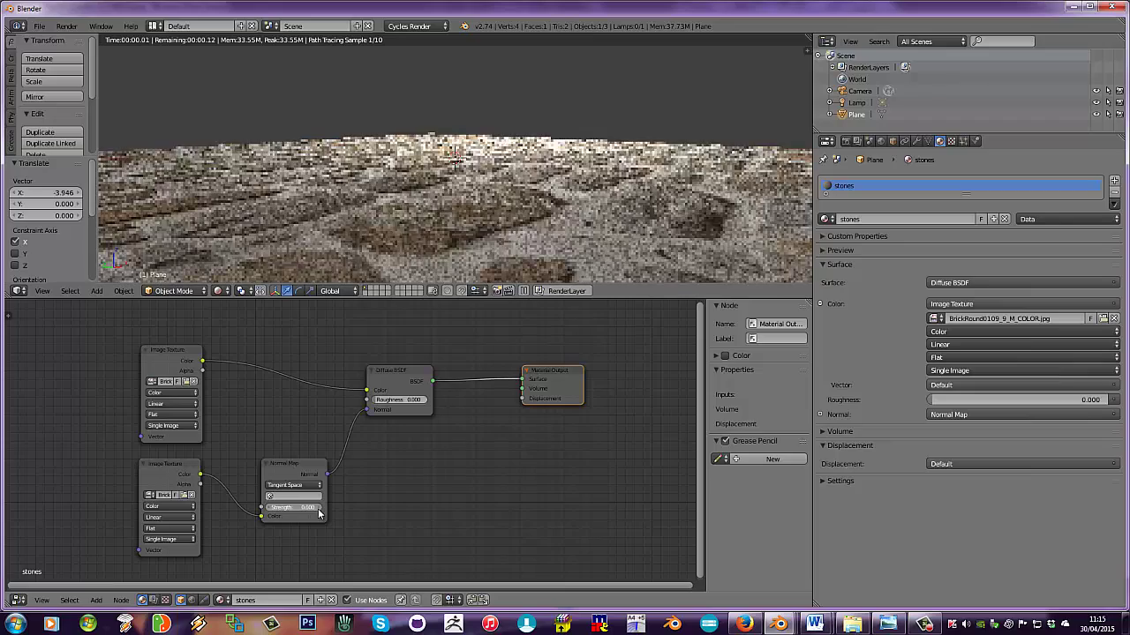
{"action": "middle_click_drag", "start_coordinate": [328, 219], "coordinate": [299, 271]}
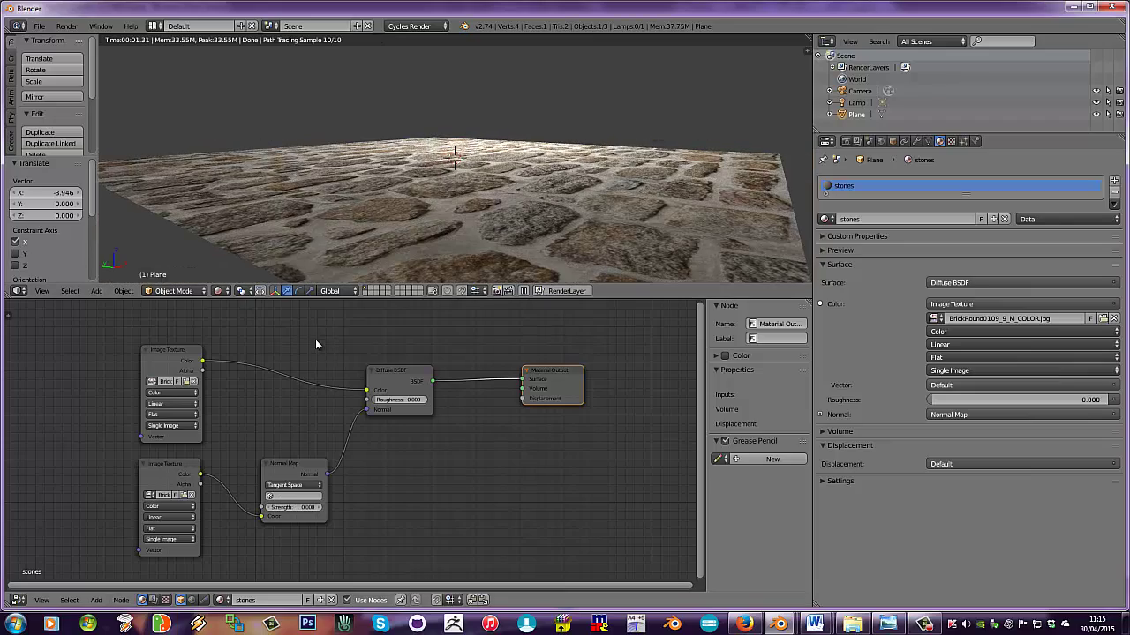
{"action": "scroll", "coordinate": [318, 343], "scroll_direction": "down", "scroll_amount": 1}
{"action": "middle_click_drag", "start_coordinate": [318, 348], "coordinate": [310, 329]}
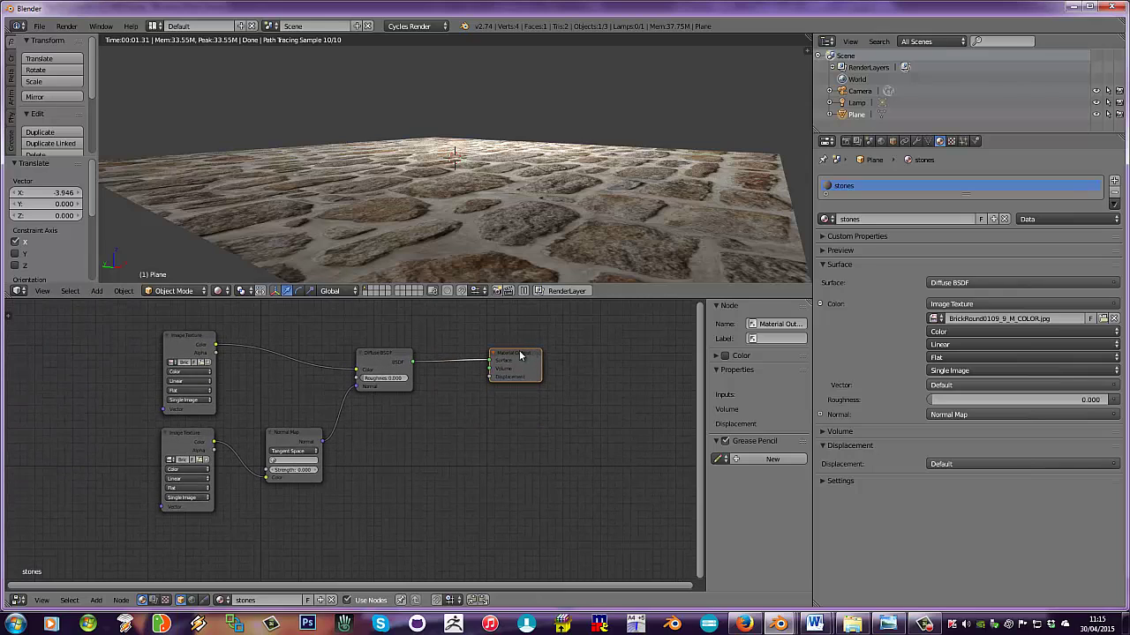
{"action": "left_click_drag", "start_coordinate": [520, 356], "coordinate": [602, 355]}
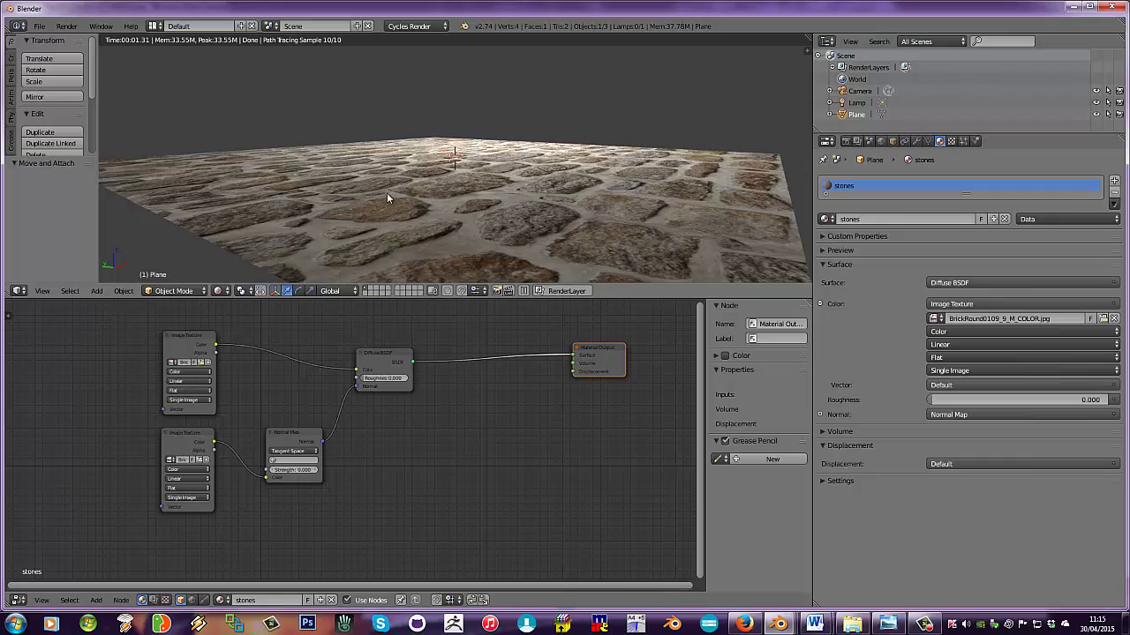
{"action": "mouse_move", "coordinate": [366, 194]}
{"action": "middle_mouse_down"}
{"action": "mouse_move", "coordinate": [364, 177]}
{"action": "mouse_move", "coordinate": [359, 225]}
{"action": "mouse_move", "coordinate": [365, 192]}
{"action": "middle_mouse_up"}
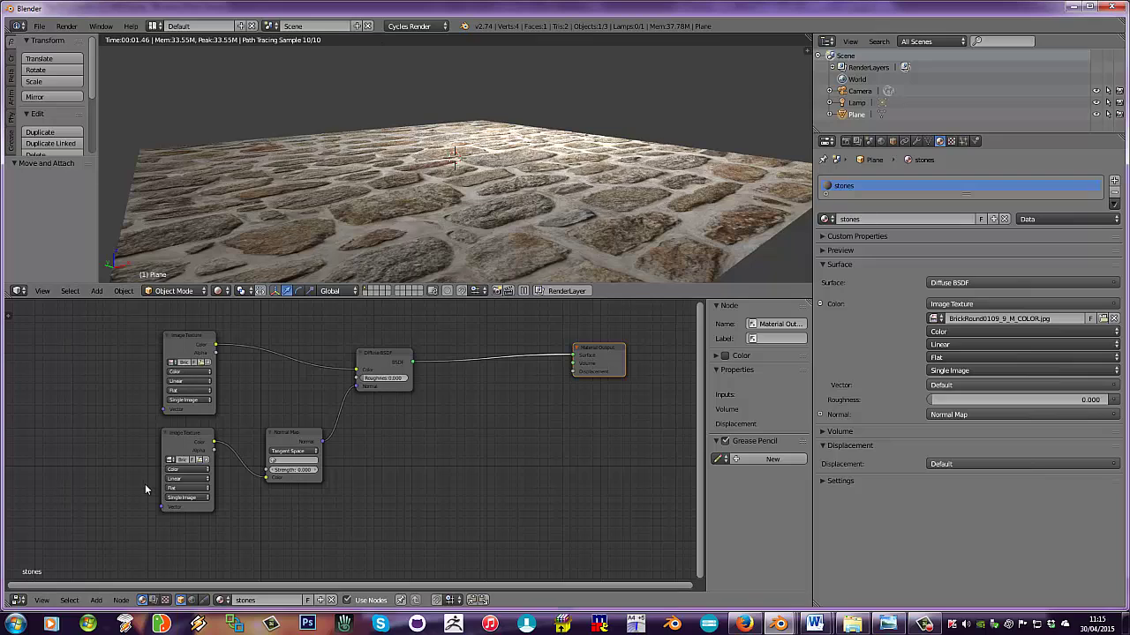
Add a third Image Texture node directly below the normal map's Image Texture node.
{"action": "left_click", "coordinate": [96, 601]}
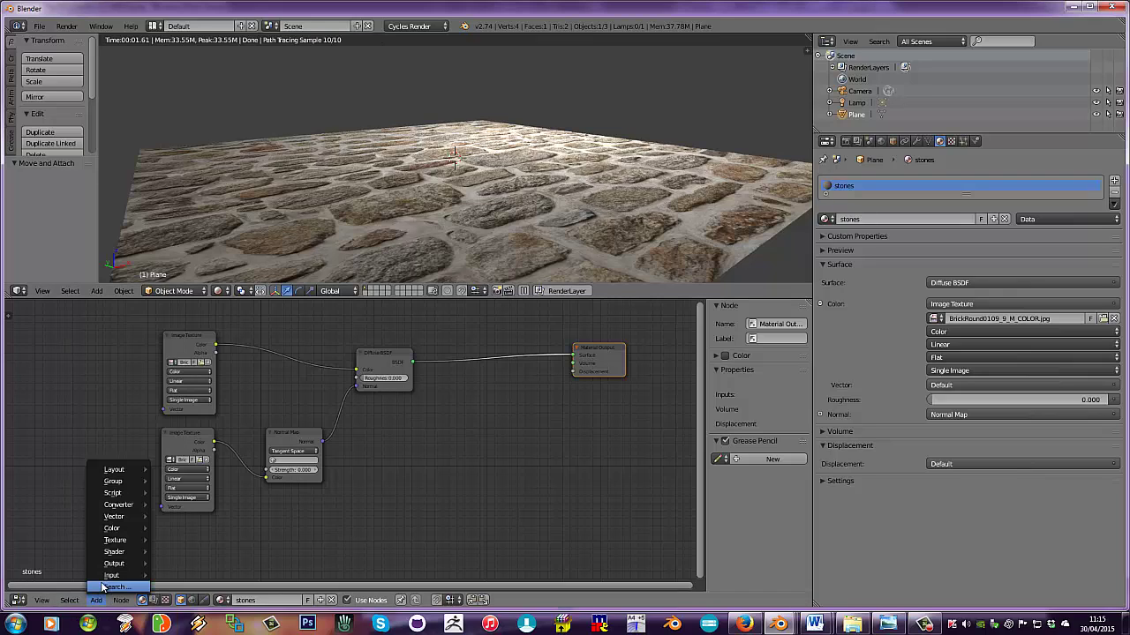
{"action": "mouse_move", "coordinate": [107, 581]}
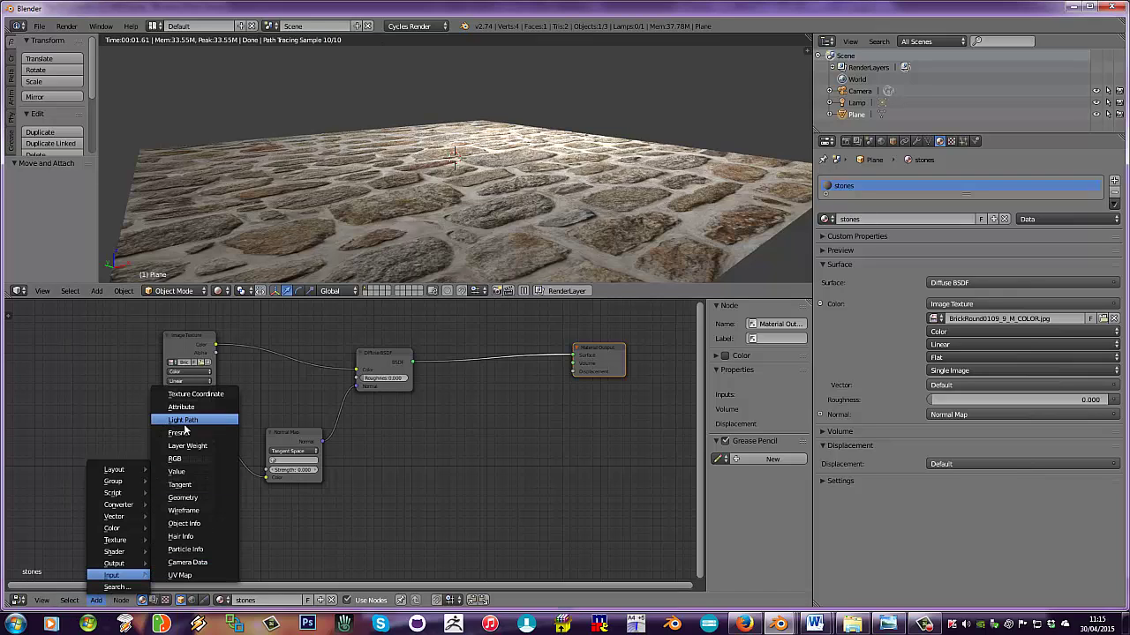
{"action": "mouse_move", "coordinate": [115, 539]}
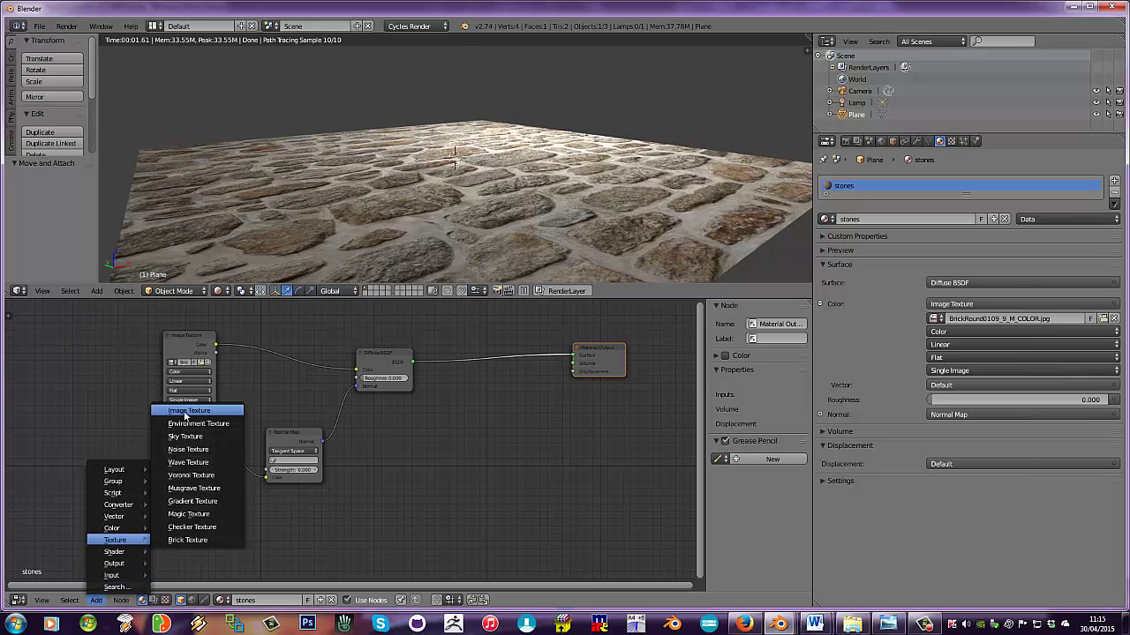
{"action": "left_click", "coordinate": [189, 411]}
{"action": "left_click", "coordinate": [163, 523]}
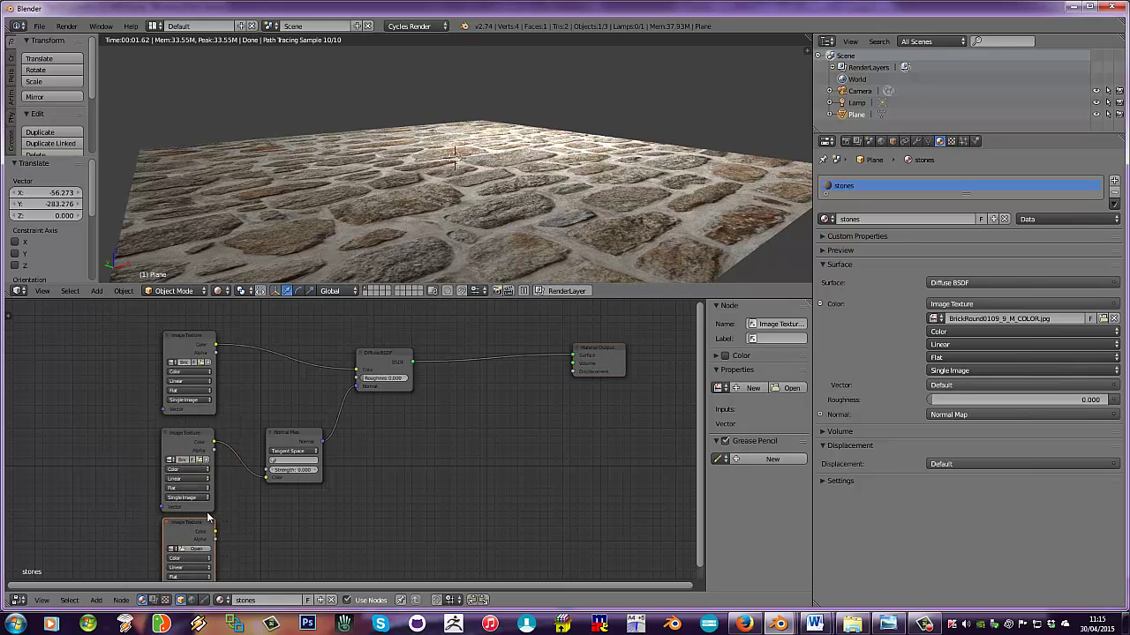
{"action": "middle_click_drag", "start_coordinate": [207, 512], "coordinate": [192, 489]}
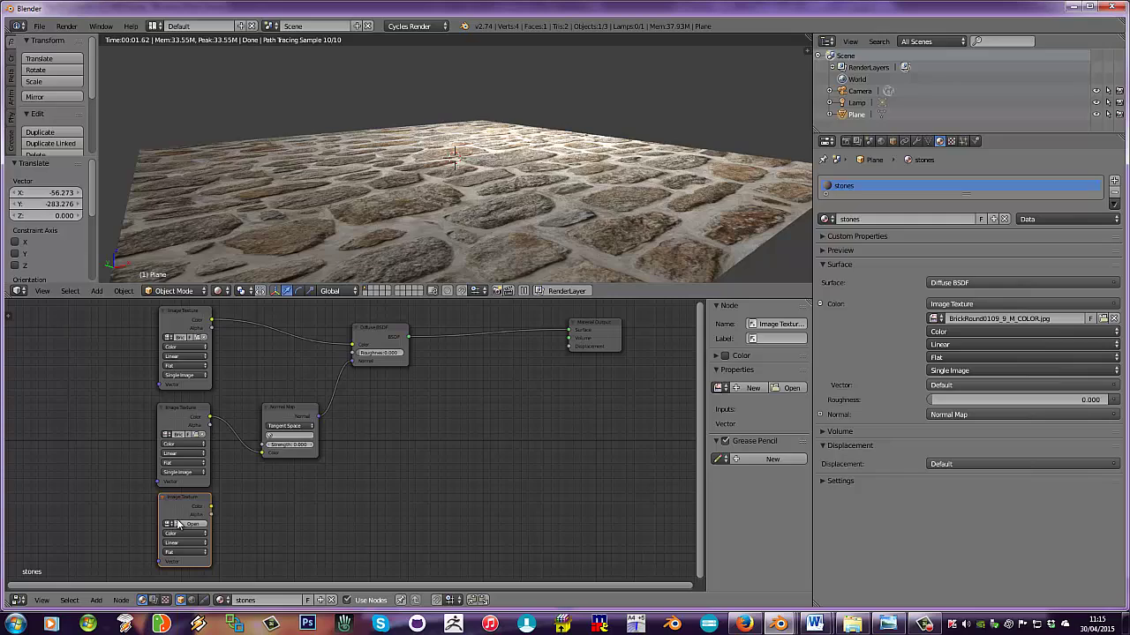
Load BrickRound0109_9_M_SPEC.jpg from the WALL folder into the third Image Texture node.
{"action": "left_click", "coordinate": [189, 524]}
{"action": "left_click", "coordinate": [41, 260]}
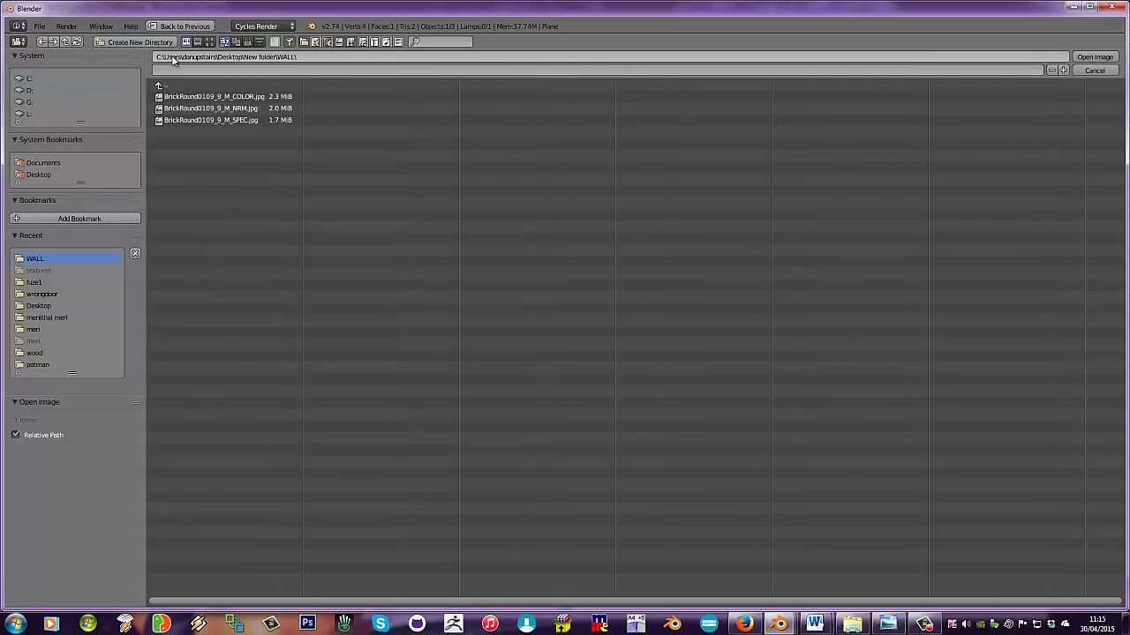
{"action": "left_click", "coordinate": [201, 122]}
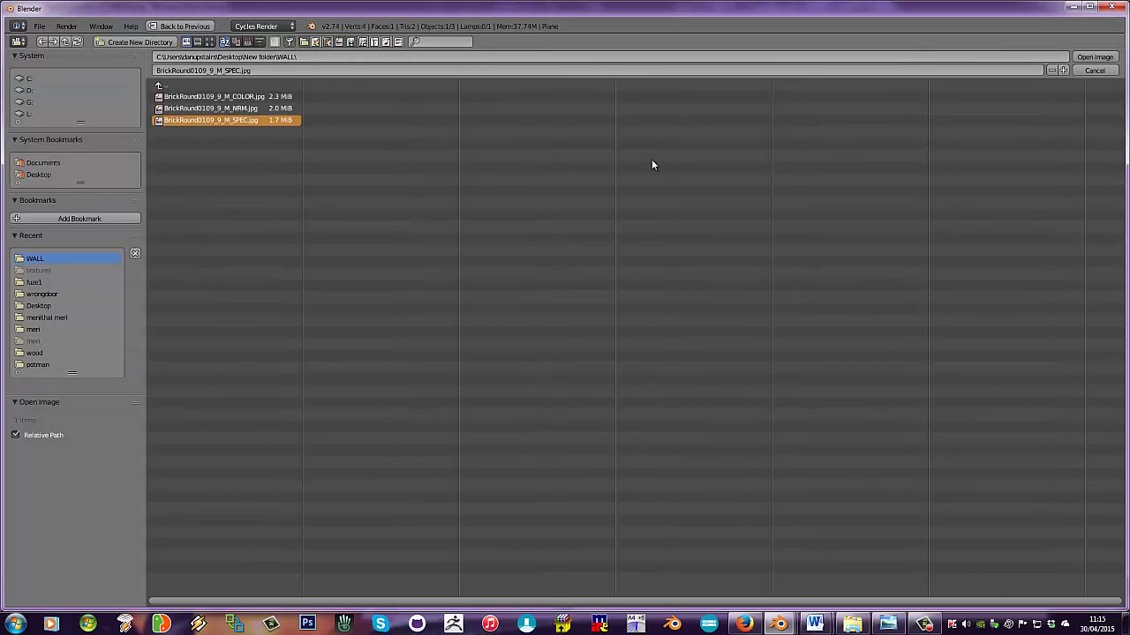
{"action": "left_click", "coordinate": [1095, 56]}
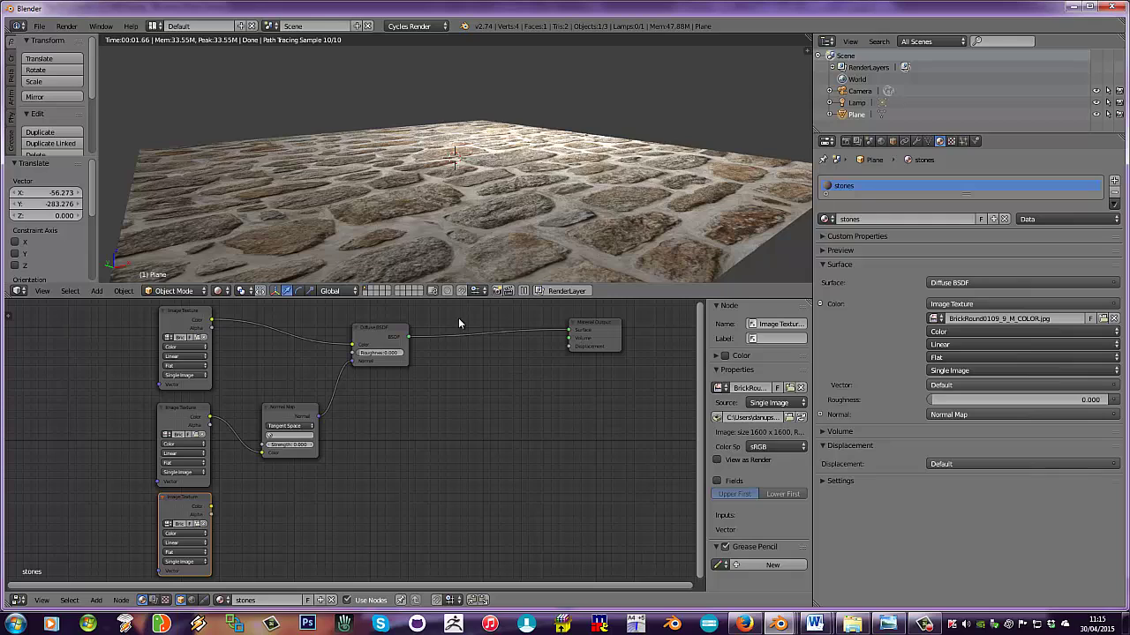
Add a Glossy BSDF node below the Diffuse BSDF, beyond the Normal Map node.
{"action": "left_click", "coordinate": [102, 602]}
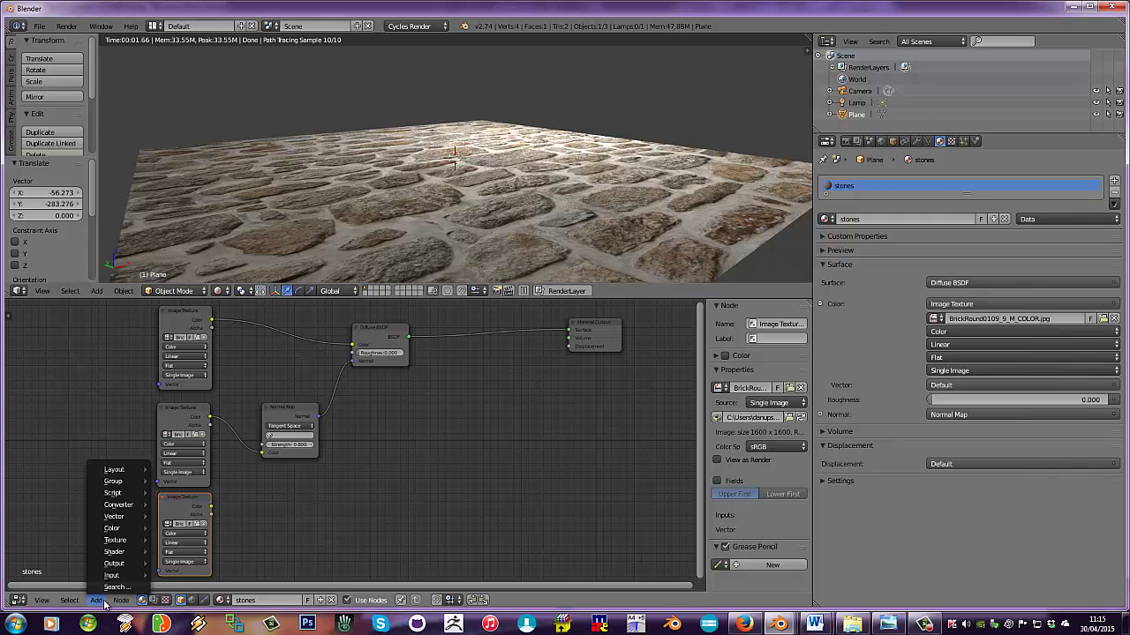
{"action": "mouse_move", "coordinate": [114, 551]}
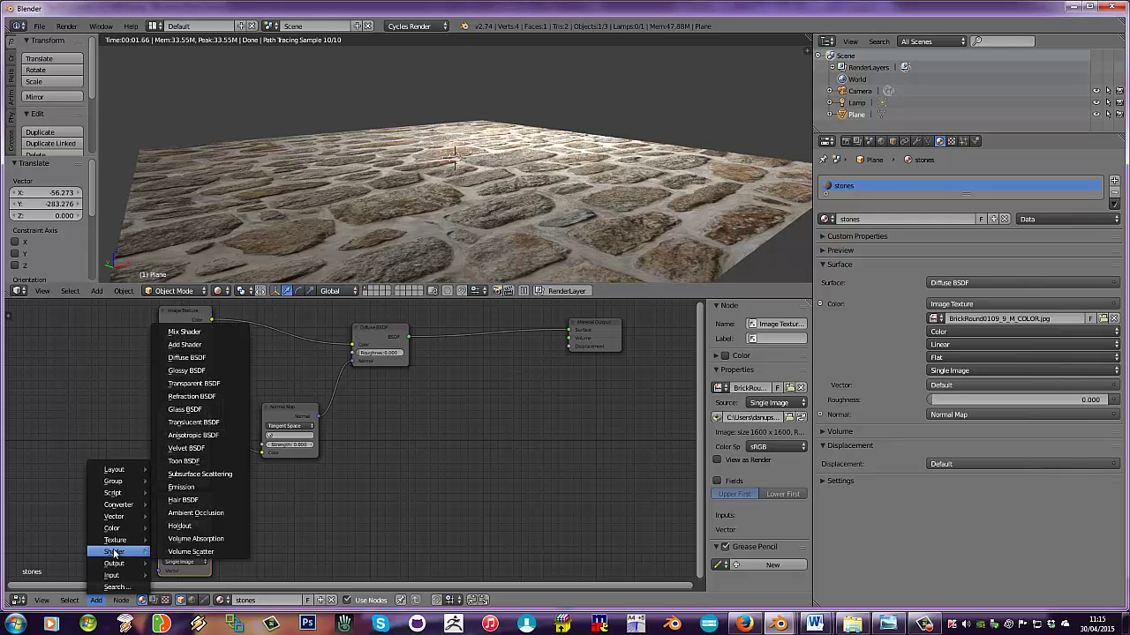
{"action": "left_click", "coordinate": [187, 371]}
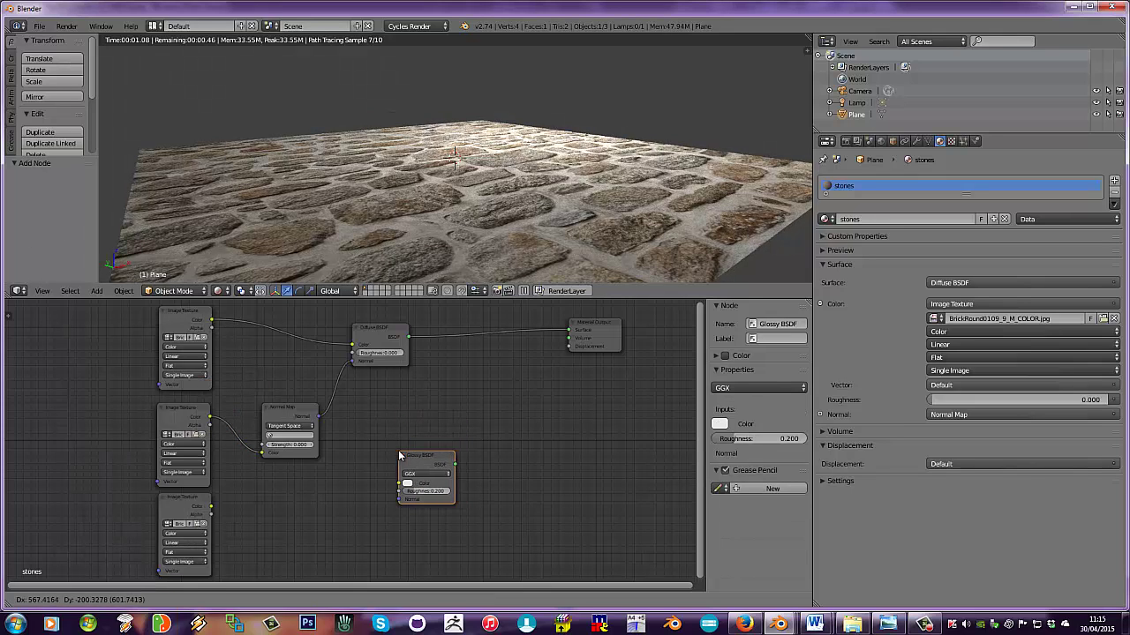
{"action": "left_click", "coordinate": [396, 456]}
Add a Mix Shader node between the shader nodes and the Material Output.
{"action": "left_click", "coordinate": [98, 602]}
{"action": "mouse_move", "coordinate": [110, 552]}
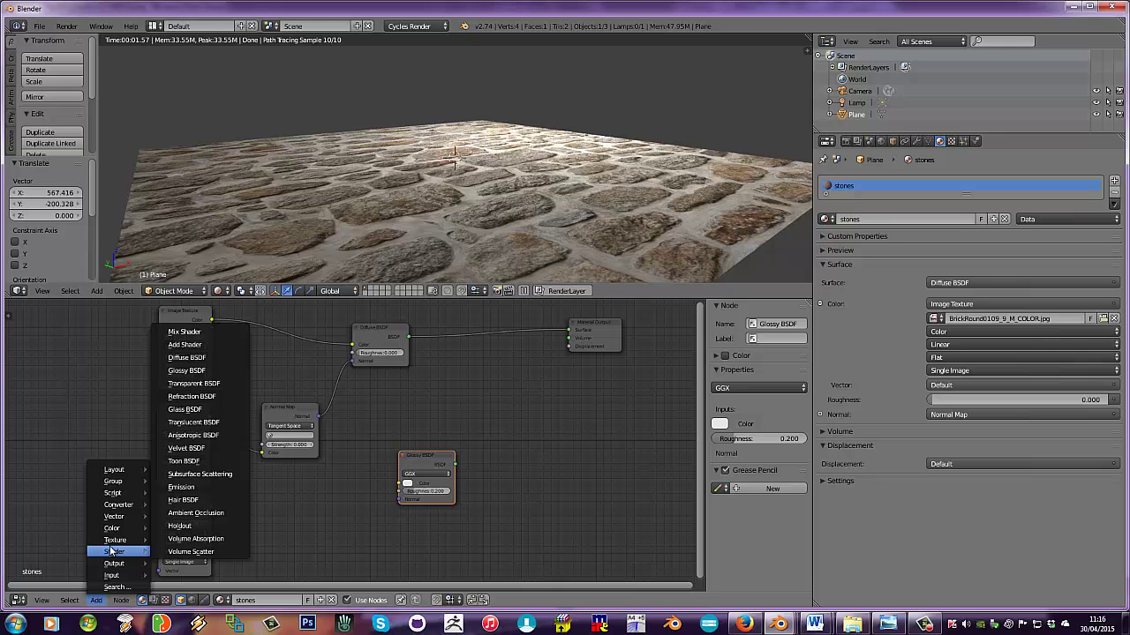
{"action": "left_click", "coordinate": [181, 332]}
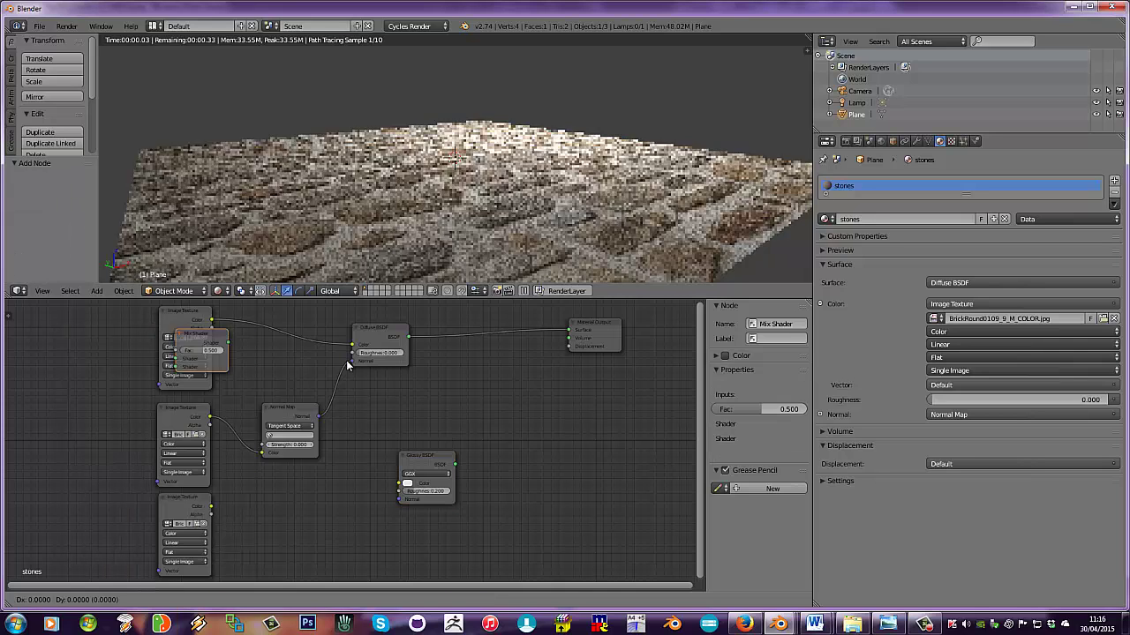
{"action": "left_click", "coordinate": [474, 386]}
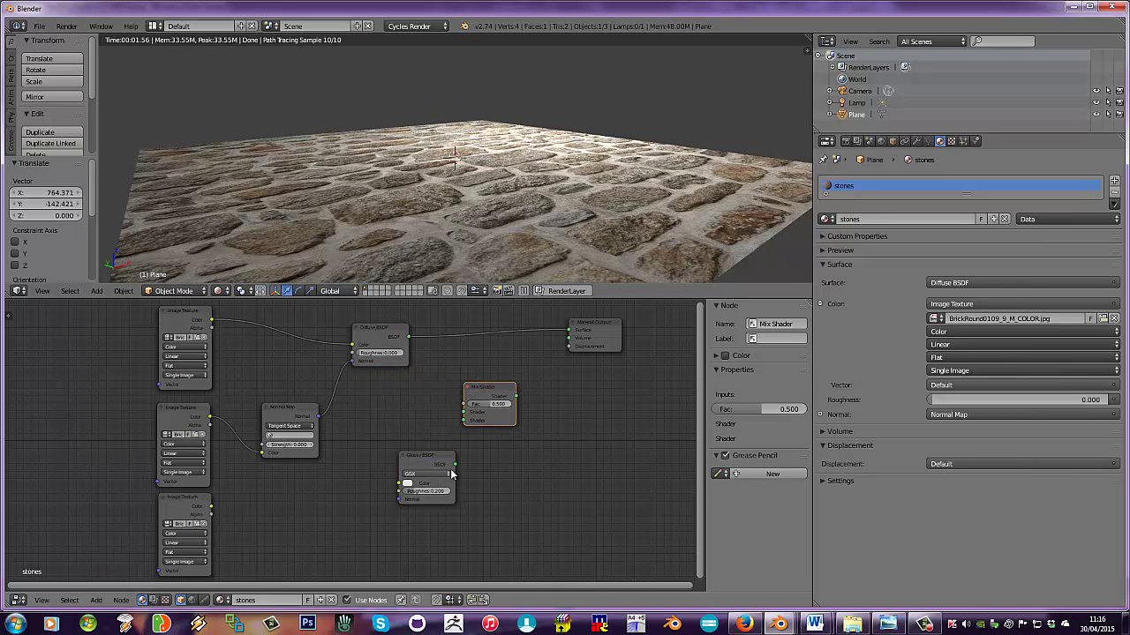
Link the Diffuse and Glossy BSDFs into the Mix Shader and its output to the Material Output's Surface, placing the Glossy node below the Diffuse.
{"action": "left_click_drag", "start_coordinate": [455, 466], "coordinate": [494, 321]}
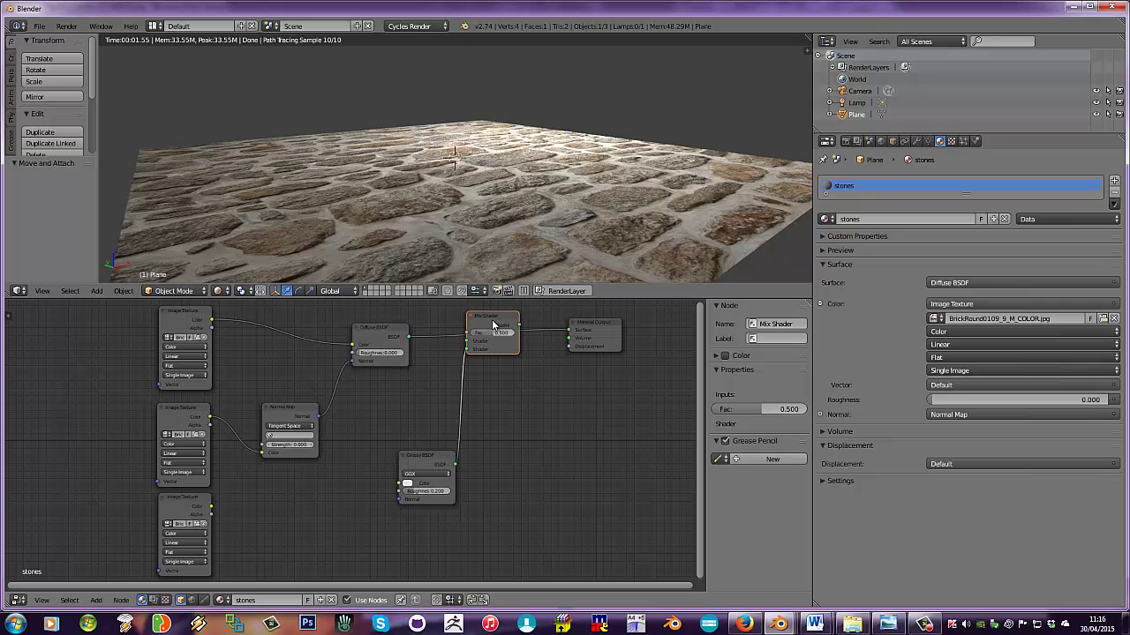
{"action": "mouse_move", "coordinate": [567, 331]}
{"action": "left_mouse_down"}
{"action": "mouse_move", "coordinate": [464, 342]}
{"action": "mouse_move", "coordinate": [568, 330]}
{"action": "left_mouse_up"}
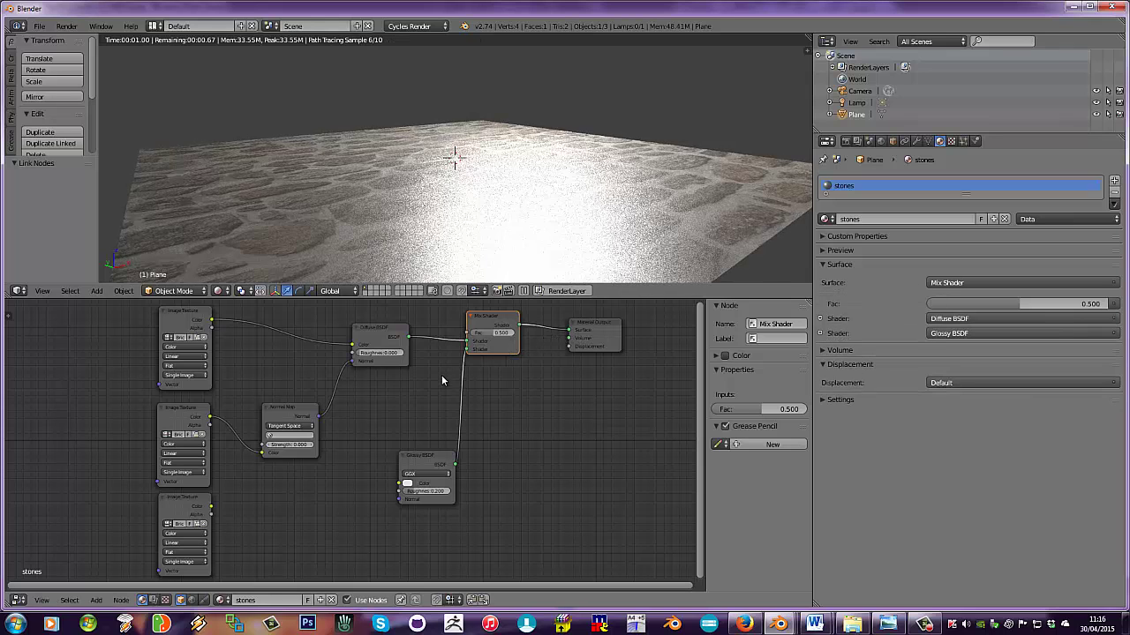
{"action": "left_click_drag", "start_coordinate": [426, 461], "coordinate": [380, 473]}
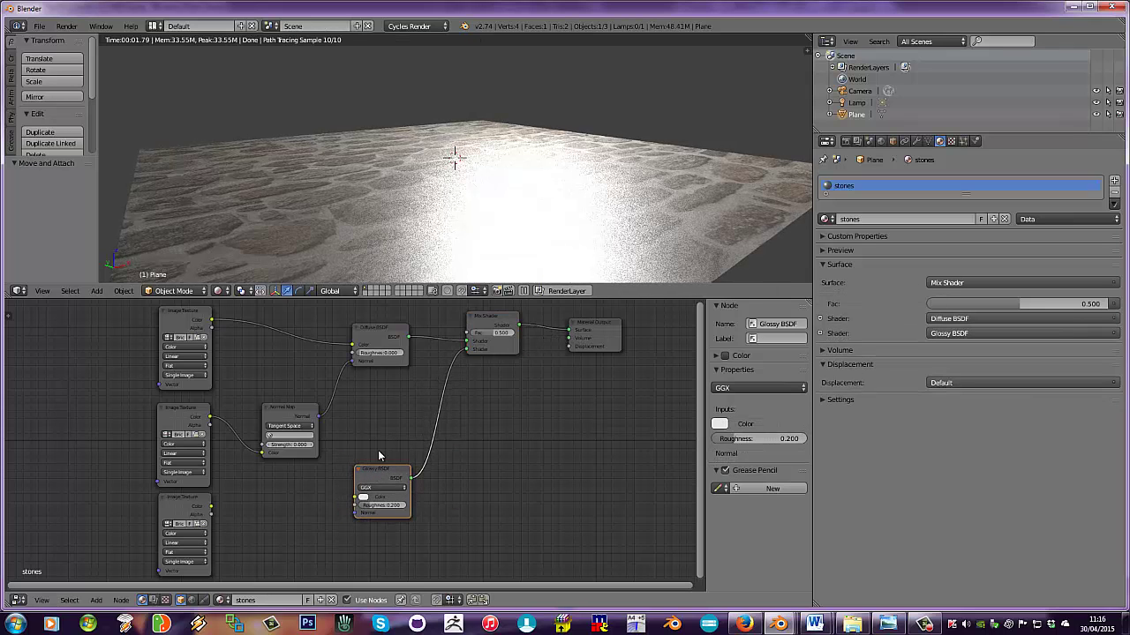
{"action": "scroll", "coordinate": [382, 420], "scroll_direction": "down", "scroll_amount": 1}
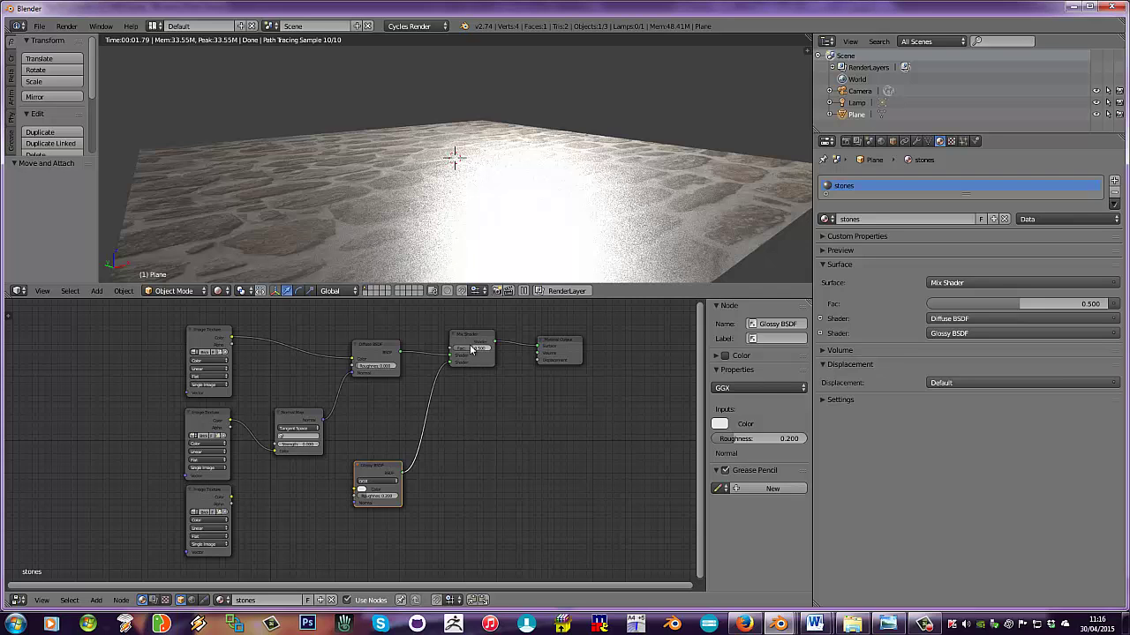
Try the Mix Shader's Fac at 0 and restore it to 0.5.
{"action": "left_click_drag", "start_coordinate": [466, 347], "coordinate": [427, 350]}
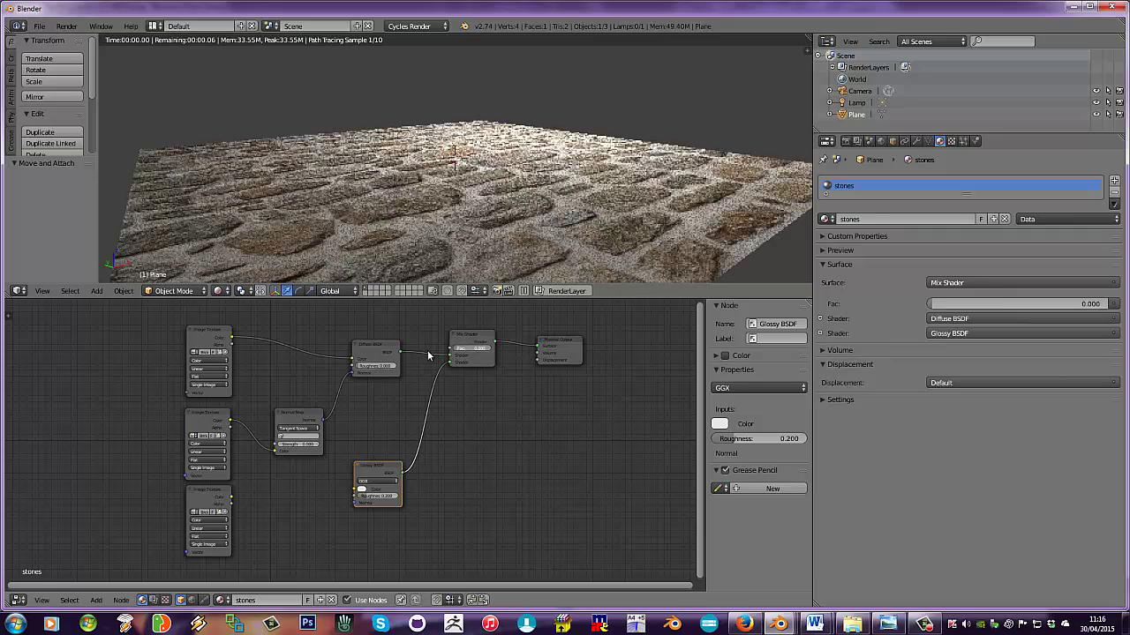
{"action": "left_click", "coordinate": [476, 346]}
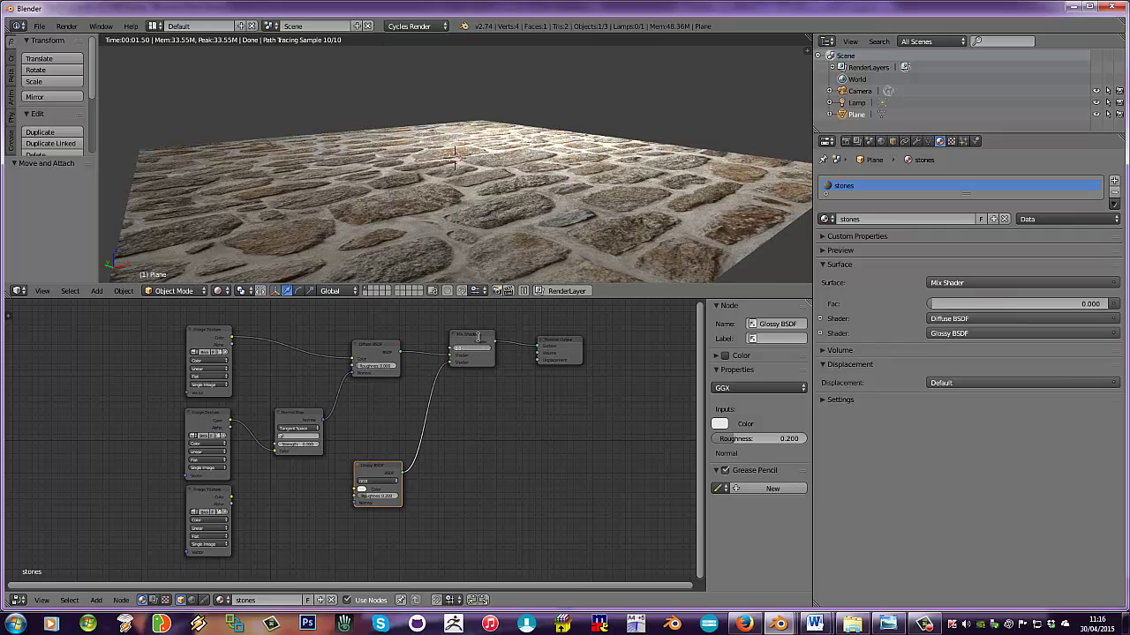
{"action": "type", "text": "0.5"}
{"action": "key", "text": "Return"}
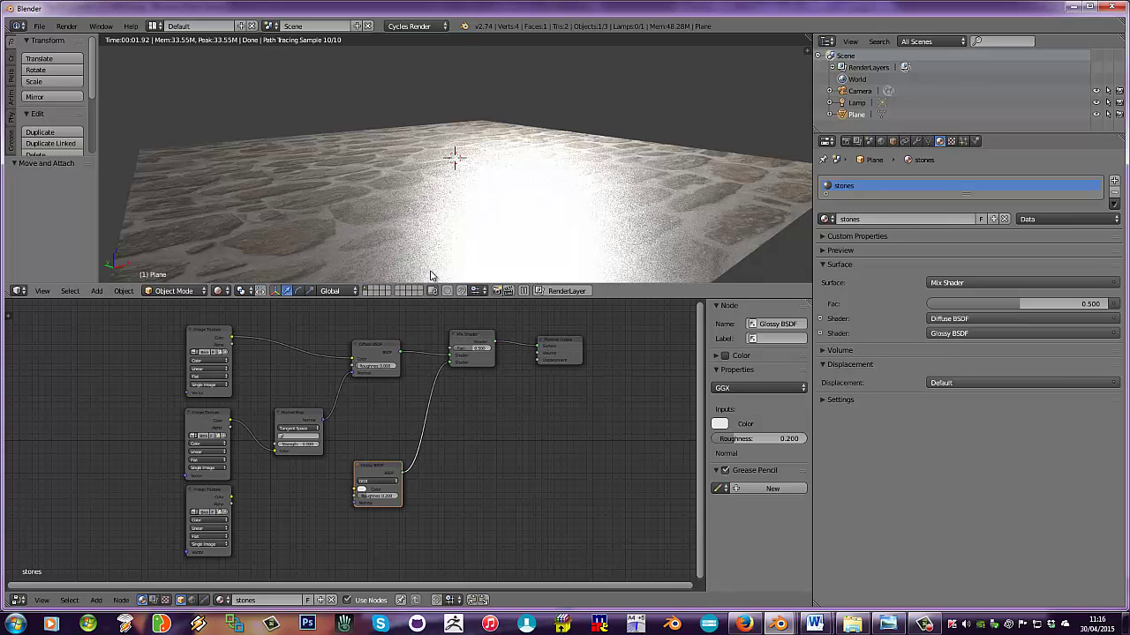
Reposition the Glossy BSDF node closer to the Mix Shader and move the Mix Shader slightly lower.
{"action": "left_click_drag", "start_coordinate": [396, 469], "coordinate": [432, 474]}
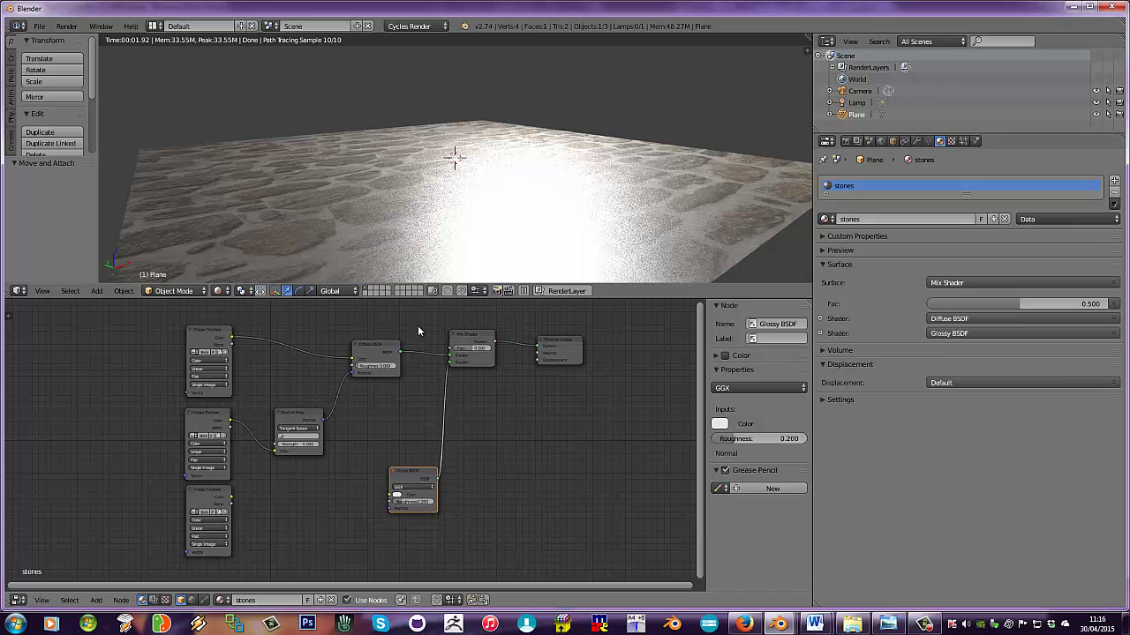
{"action": "left_click_drag", "start_coordinate": [449, 336], "coordinate": [454, 346]}
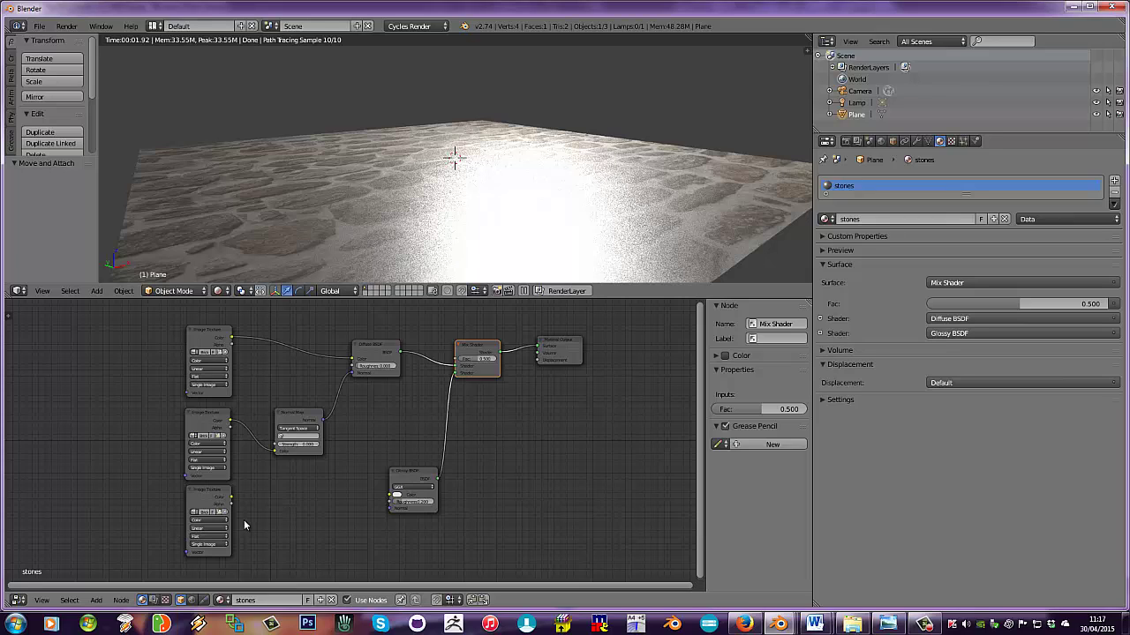
Add an RGB to BW converter node between the third Image Texture and the Glossy BSDF.
{"action": "left_click", "coordinate": [96, 600]}
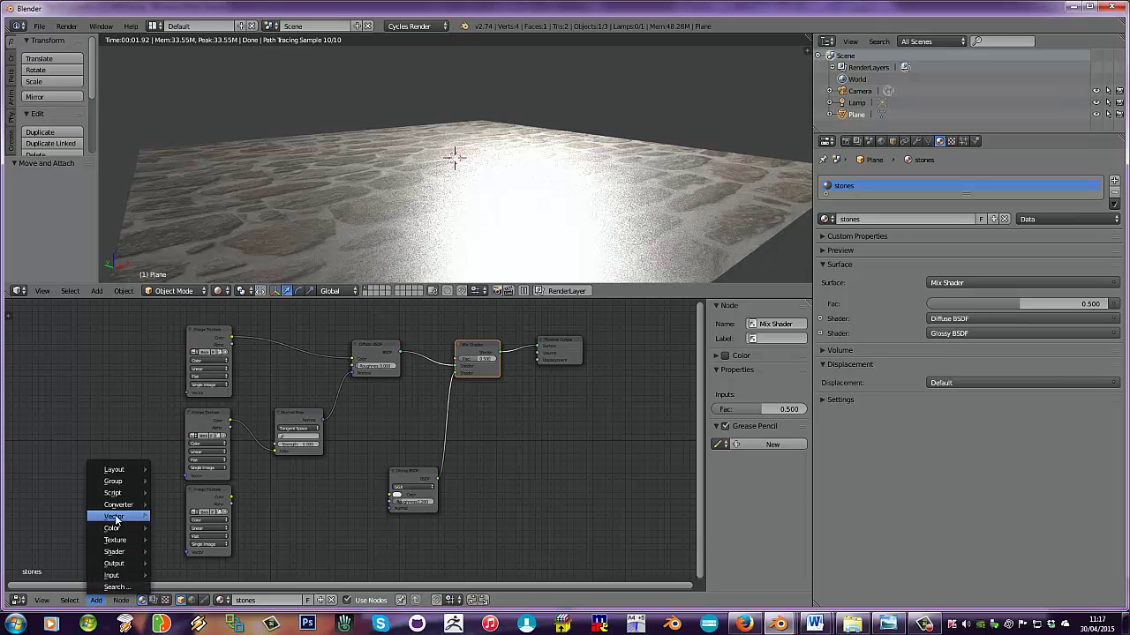
{"action": "mouse_move", "coordinate": [117, 504]}
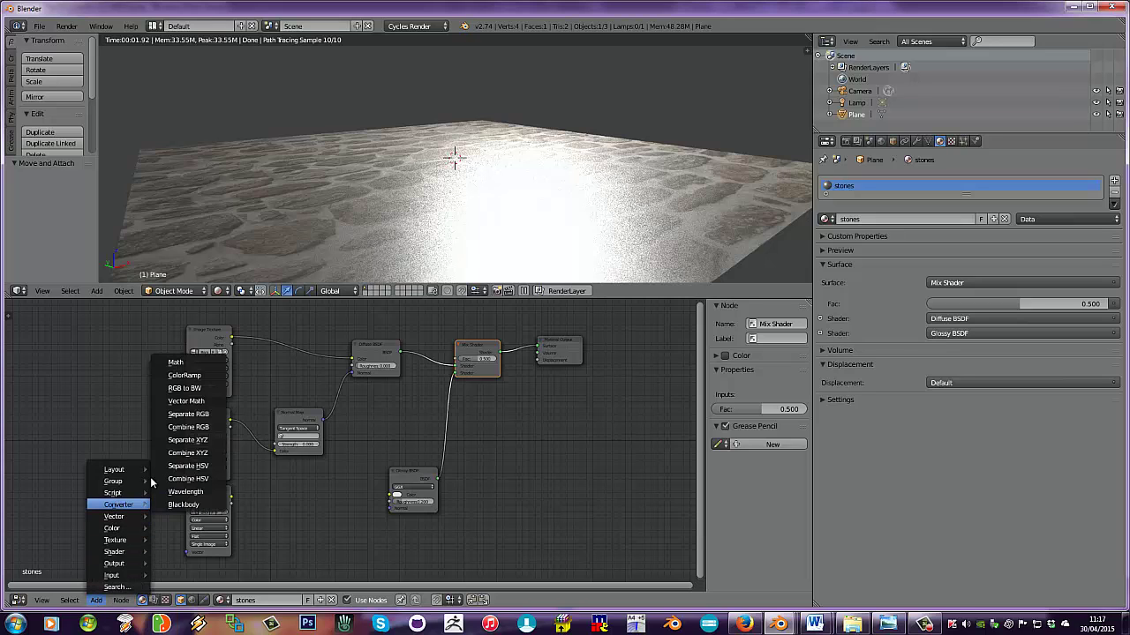
{"action": "left_click", "coordinate": [184, 388]}
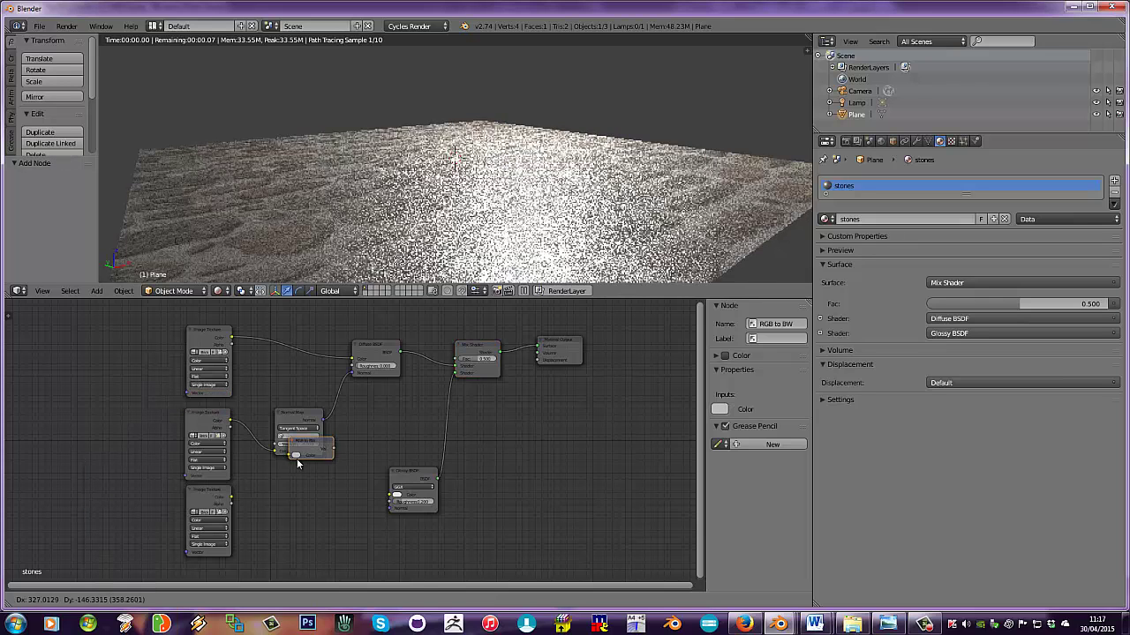
{"action": "left_click", "coordinate": [279, 488]}
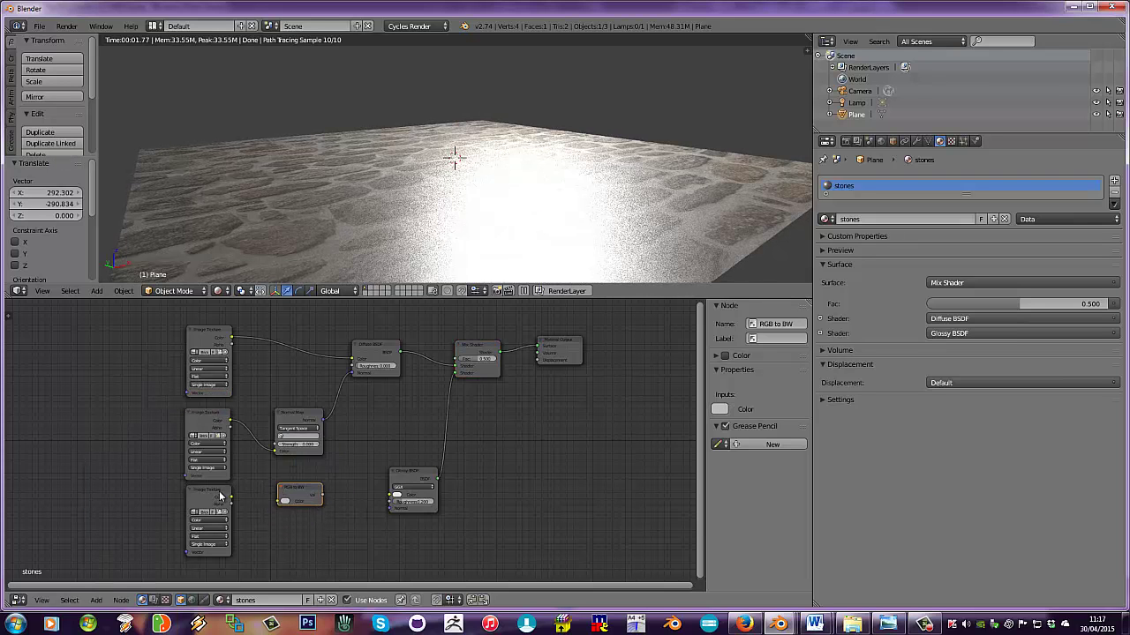
Link the third Image Texture's Color into RGB to BW and its Val output to the Mix Shader's Fac.
{"action": "left_click_drag", "start_coordinate": [230, 500], "coordinate": [277, 501]}
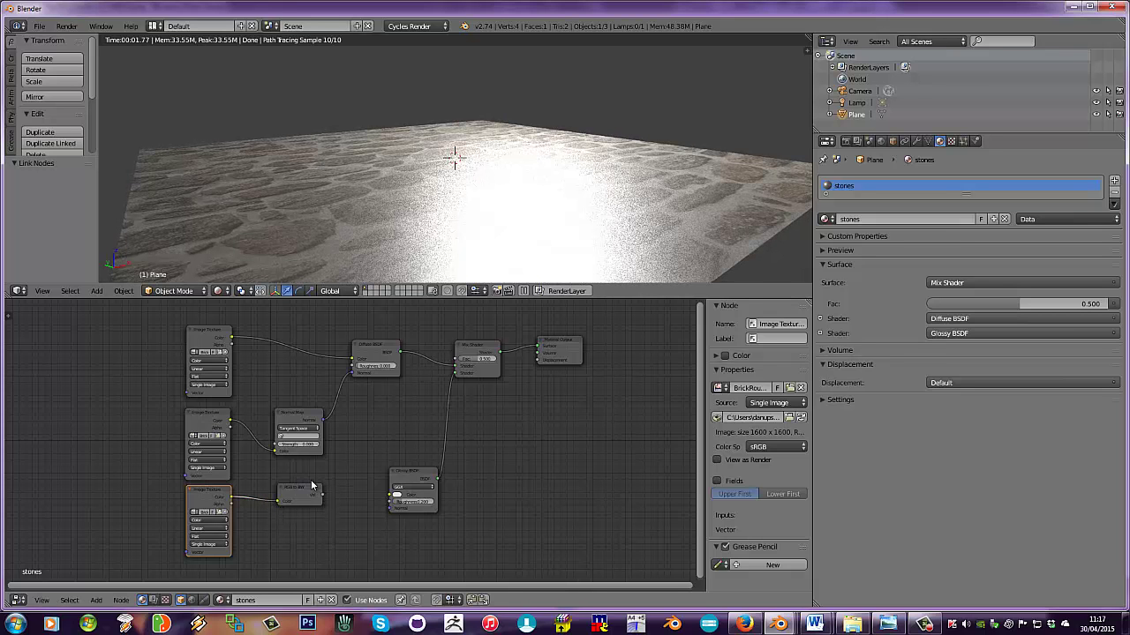
{"action": "left_click_drag", "start_coordinate": [322, 499], "coordinate": [452, 360]}
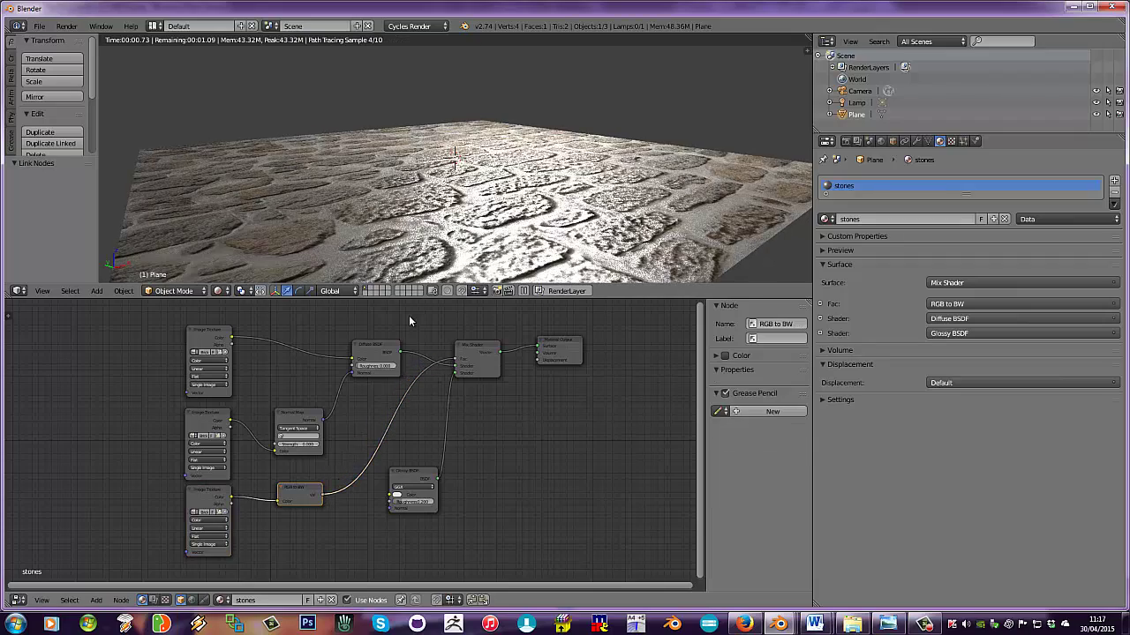
{"action": "mouse_move", "coordinate": [413, 161]}
{"action": "middle_mouse_down"}
{"action": "mouse_move", "coordinate": [409, 146]}
{"action": "mouse_move", "coordinate": [418, 165]}
{"action": "middle_mouse_up"}
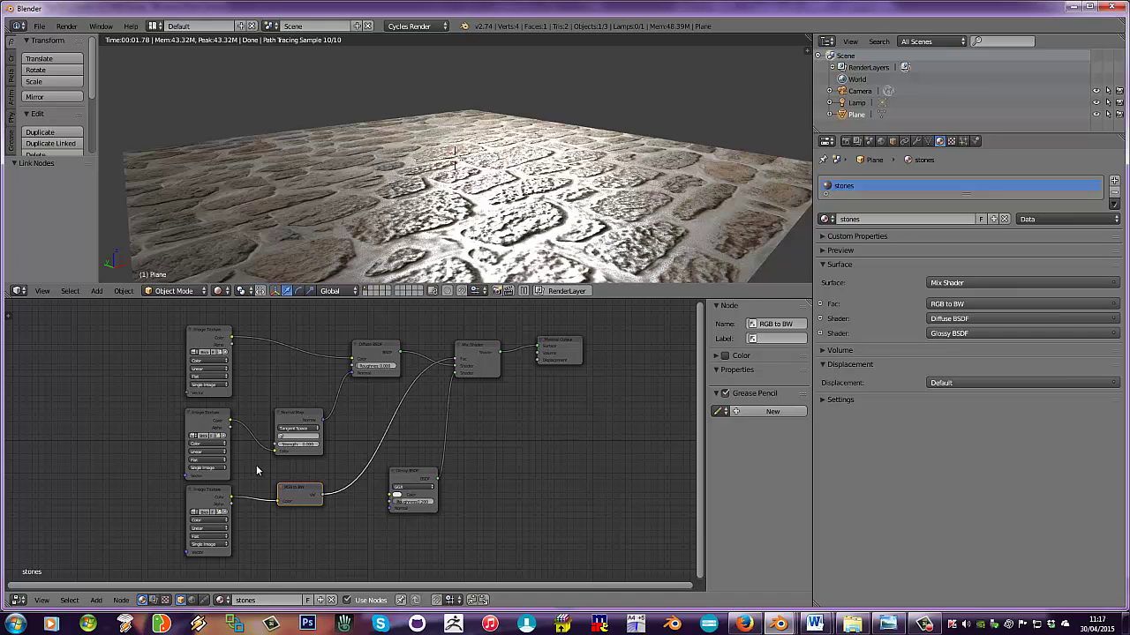
Insert a Math node on the link between RGB to BW and the Mix Shader's Fac.
{"action": "left_click", "coordinate": [102, 601]}
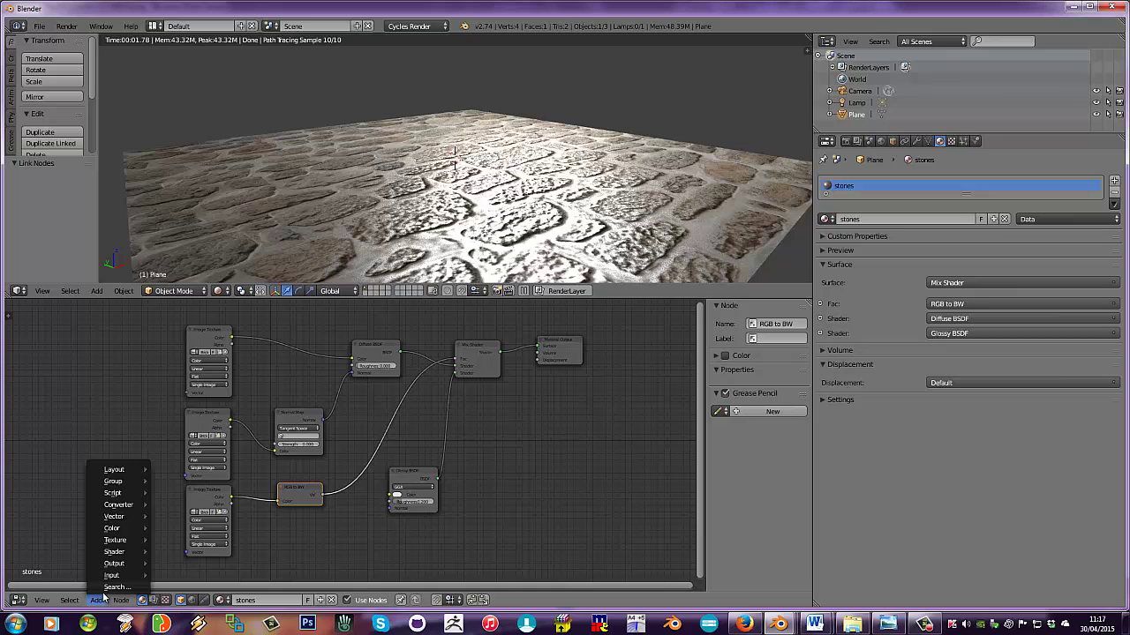
{"action": "mouse_move", "coordinate": [122, 505]}
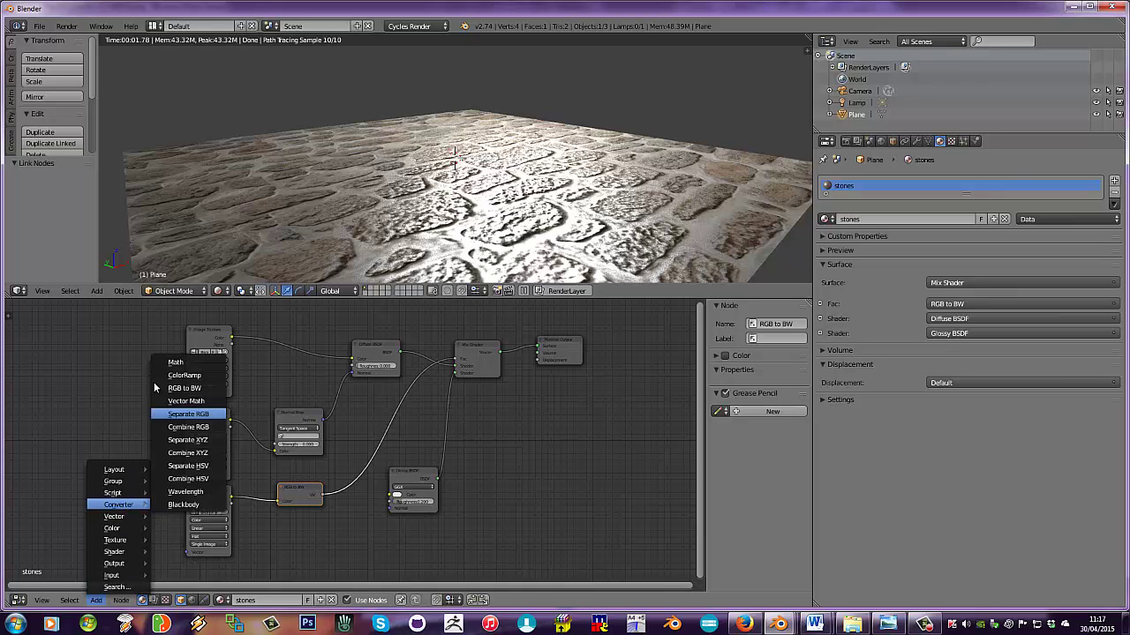
{"action": "left_click", "coordinate": [176, 362]}
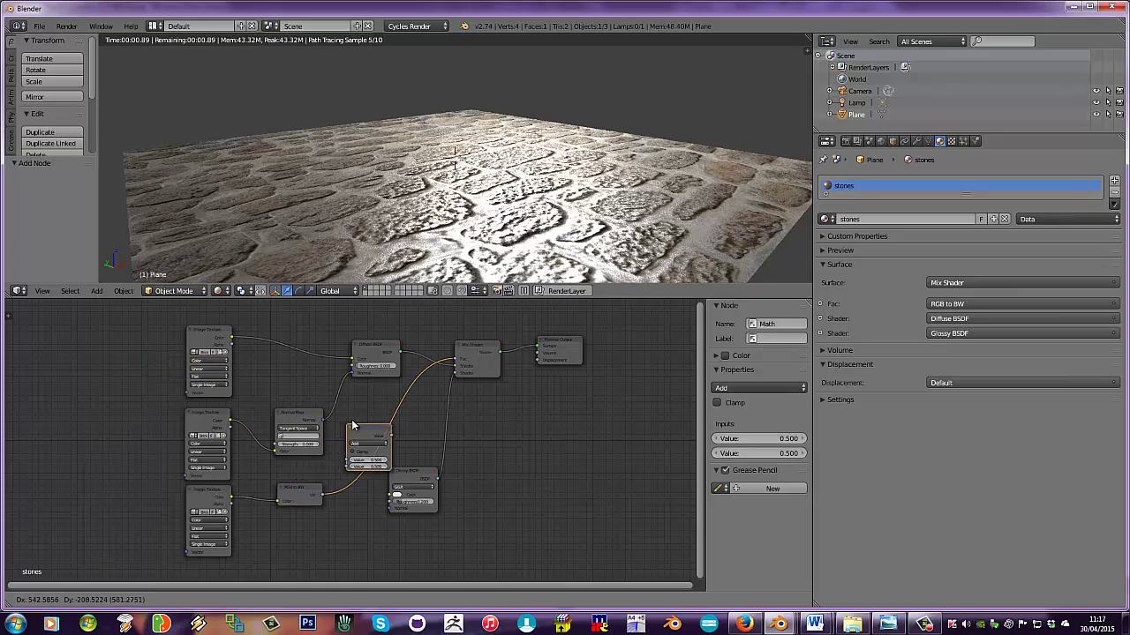
{"action": "left_click", "coordinate": [362, 414]}
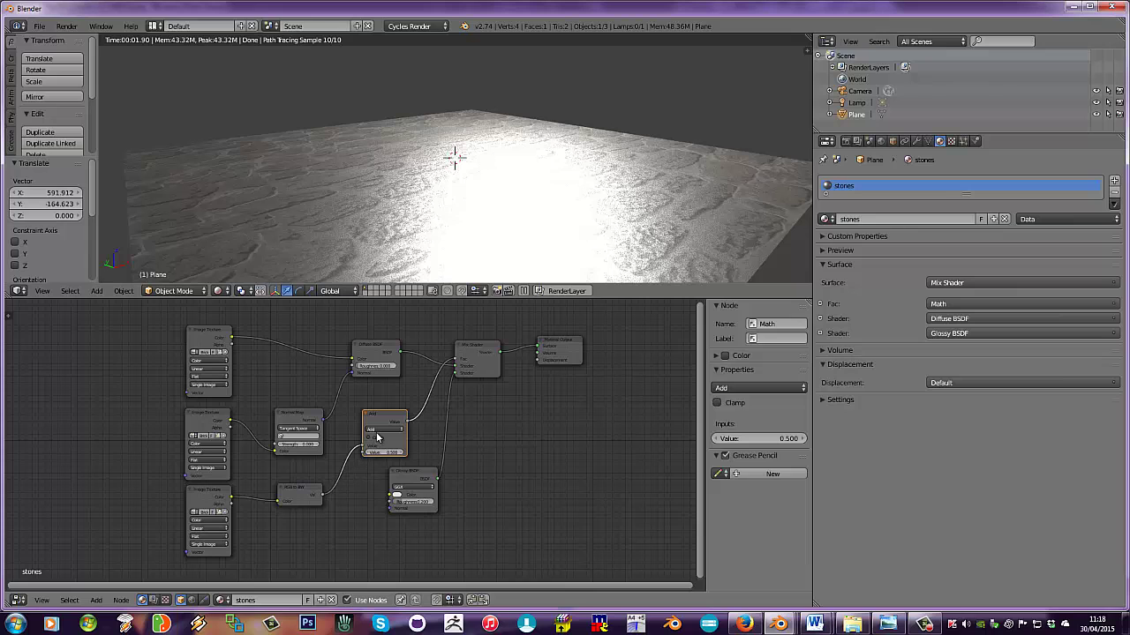
Change the Math node's operation to Multiply.
{"action": "scroll", "coordinate": [380, 431], "scroll_direction": "up", "scroll_amount": 4}
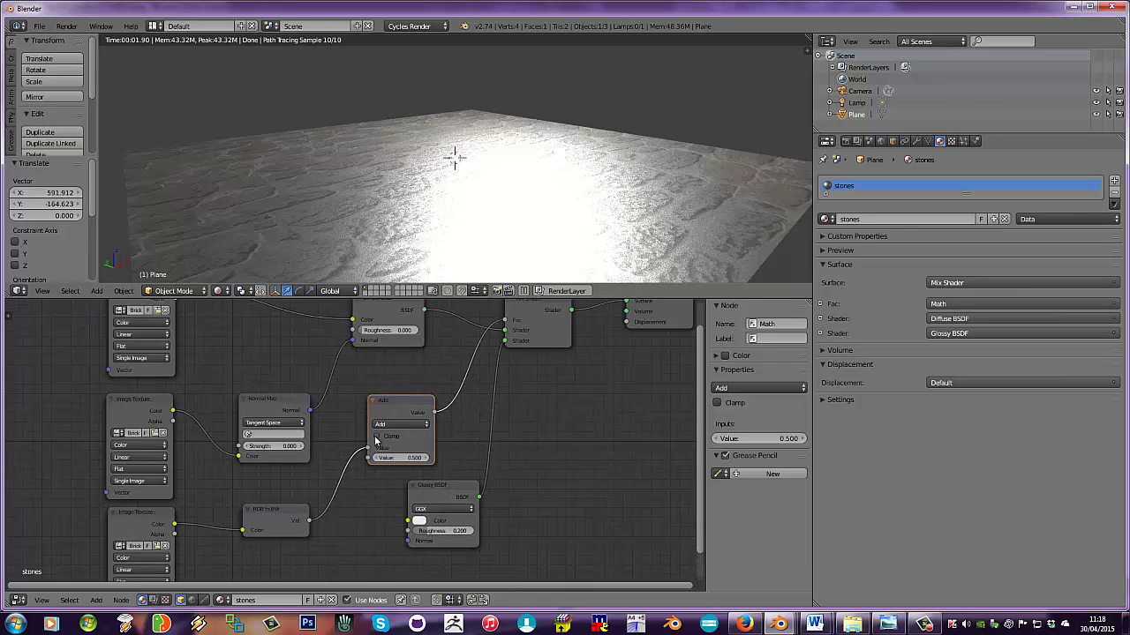
{"action": "left_click", "coordinate": [418, 413]}
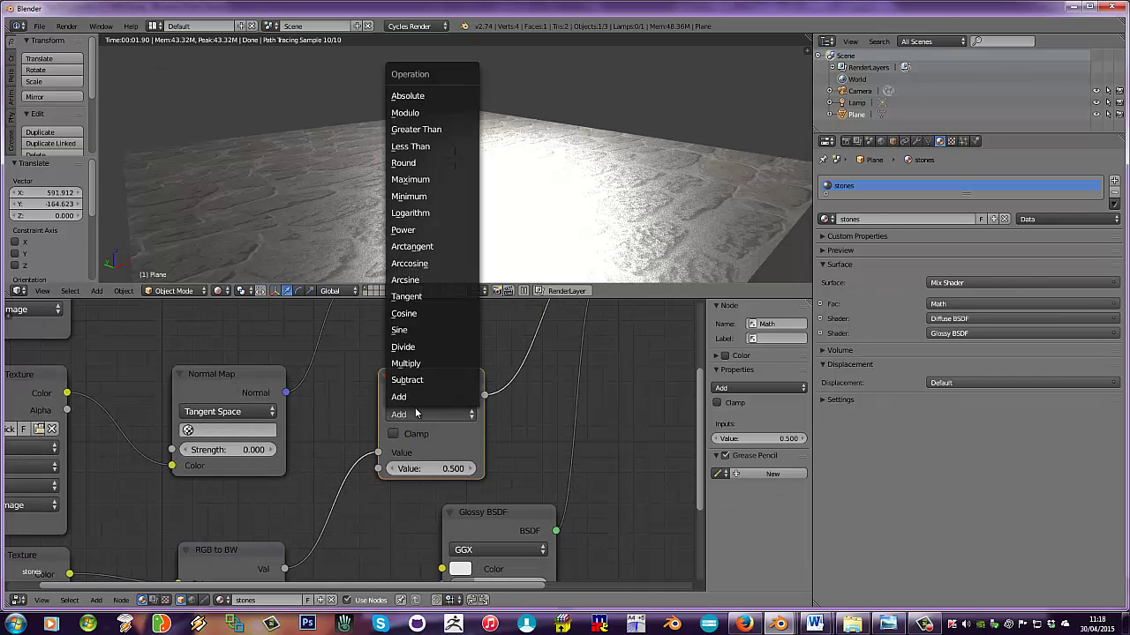
{"action": "left_click", "coordinate": [412, 363]}
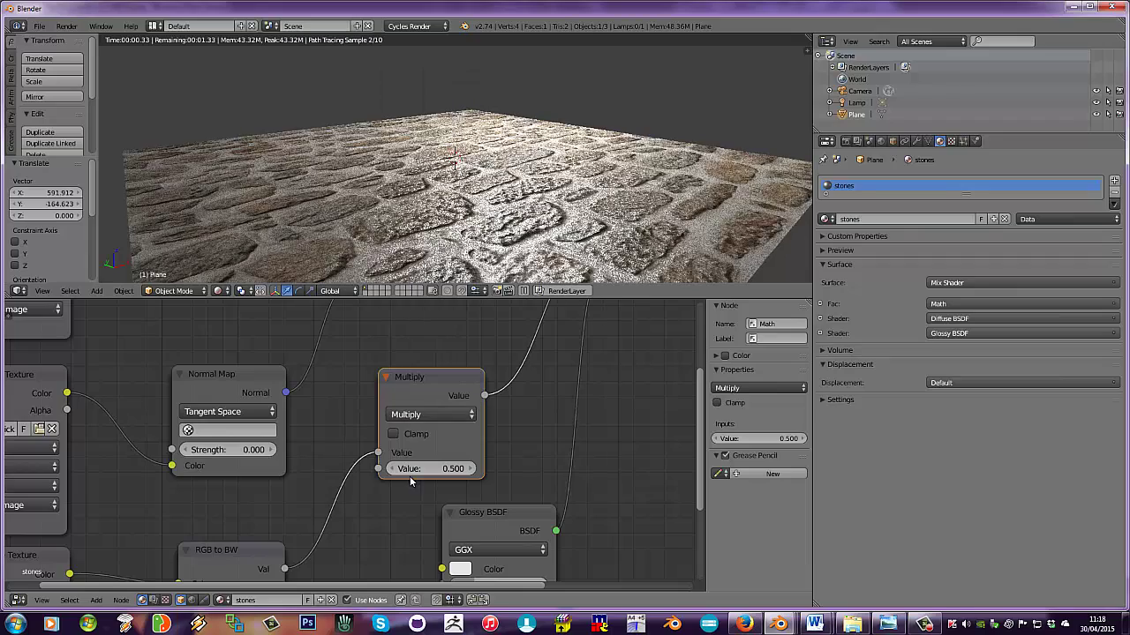
Try the Multiply node's second value at 1 and 0, and leave it at -0.1.
{"action": "left_click", "coordinate": [440, 468]}
{"action": "type", "text": "1"}
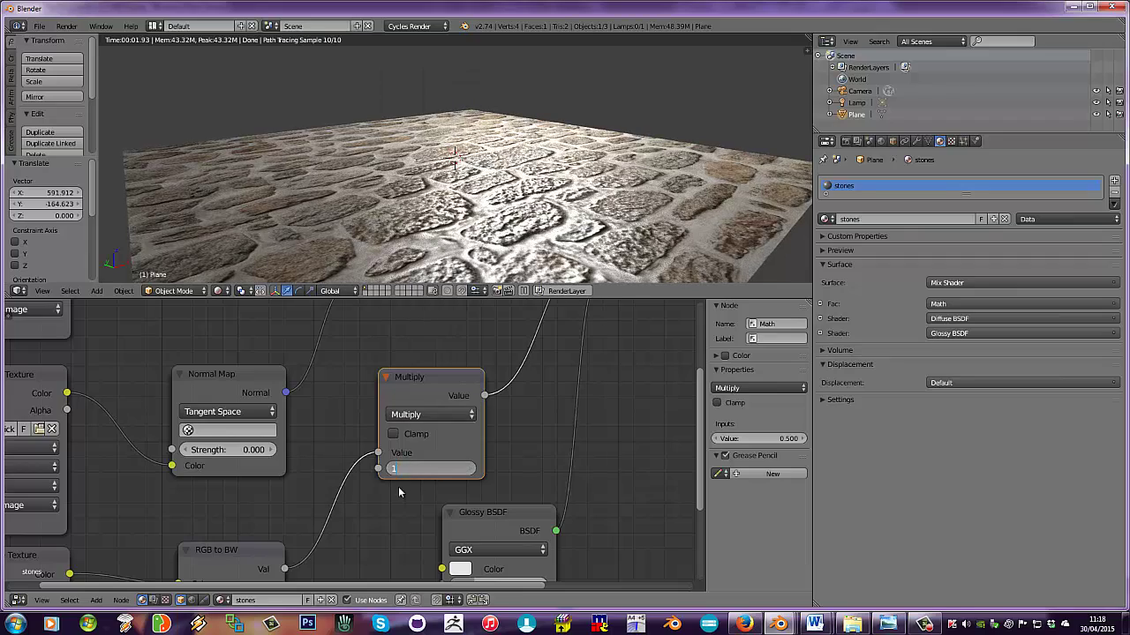
{"action": "key", "text": "Return"}
{"action": "scroll", "coordinate": [369, 480], "scroll_direction": "down", "scroll_amount": 1}
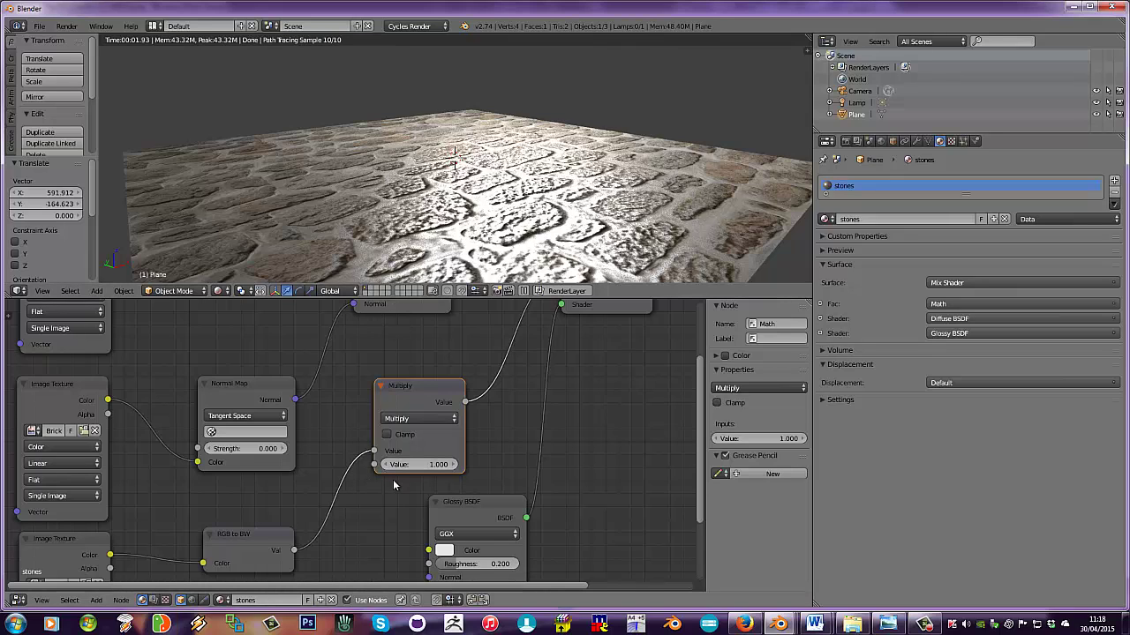
{"action": "left_click", "coordinate": [414, 465]}
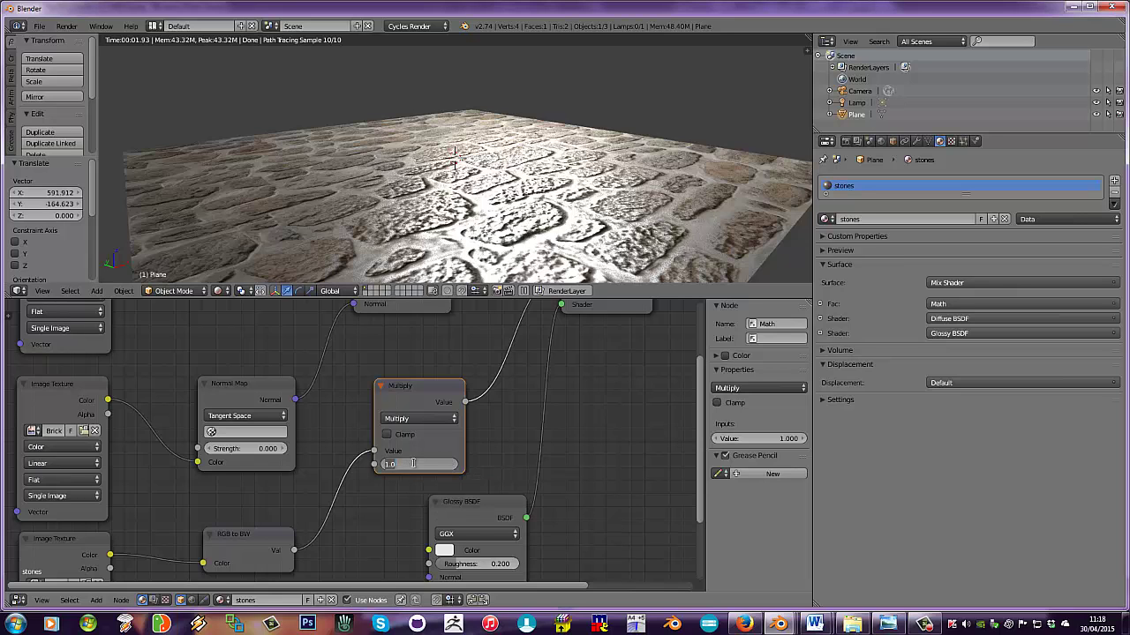
{"action": "key", "text": "Return"}
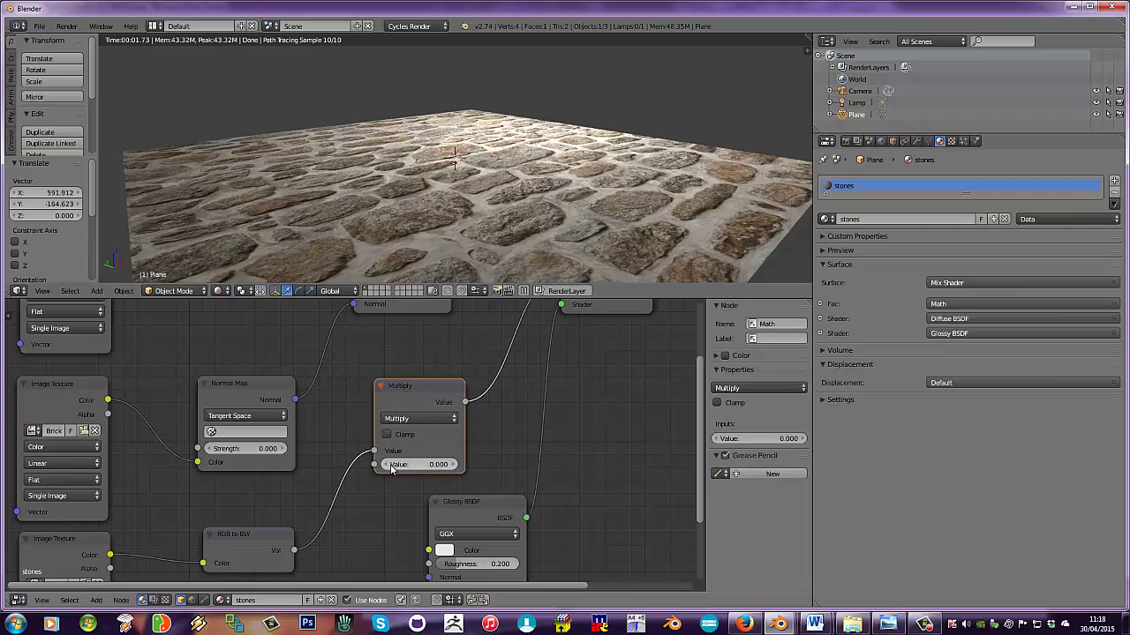
{"action": "mouse_move", "coordinate": [388, 467]}
{"action": "left_mouse_down"}
{"action": "mouse_move", "coordinate": [400, 472]}
{"action": "mouse_move", "coordinate": [390, 475]}
{"action": "left_mouse_up"}
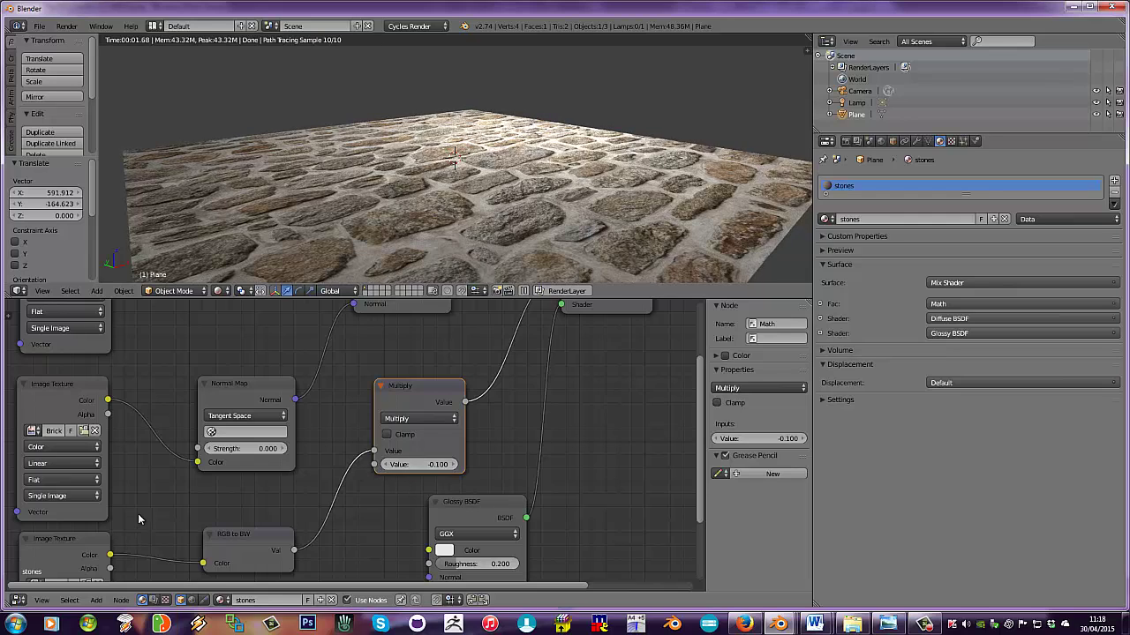
{"action": "scroll", "coordinate": [139, 514], "scroll_direction": "down", "scroll_amount": 3}
{"action": "middle_click_drag", "start_coordinate": [140, 509], "coordinate": [155, 474]}
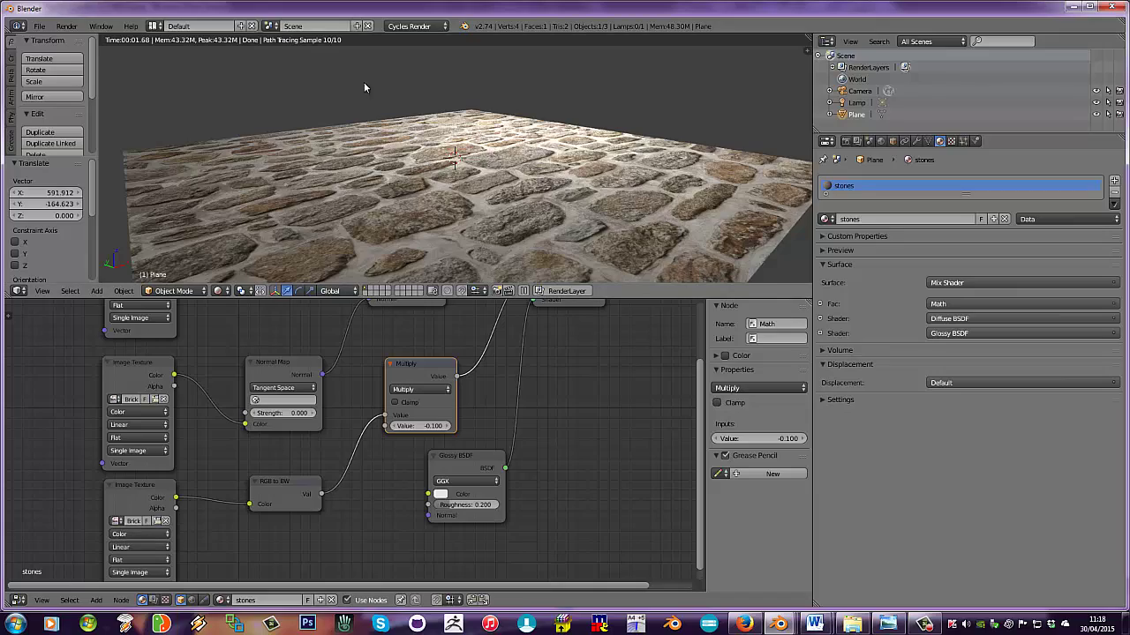
Reposition the Multiply node just above the Glossy BSDF.
{"action": "scroll", "coordinate": [358, 110], "scroll_direction": "up", "scroll_amount": 4}
{"action": "middle_click_drag", "start_coordinate": [350, 138], "coordinate": [364, 199]}
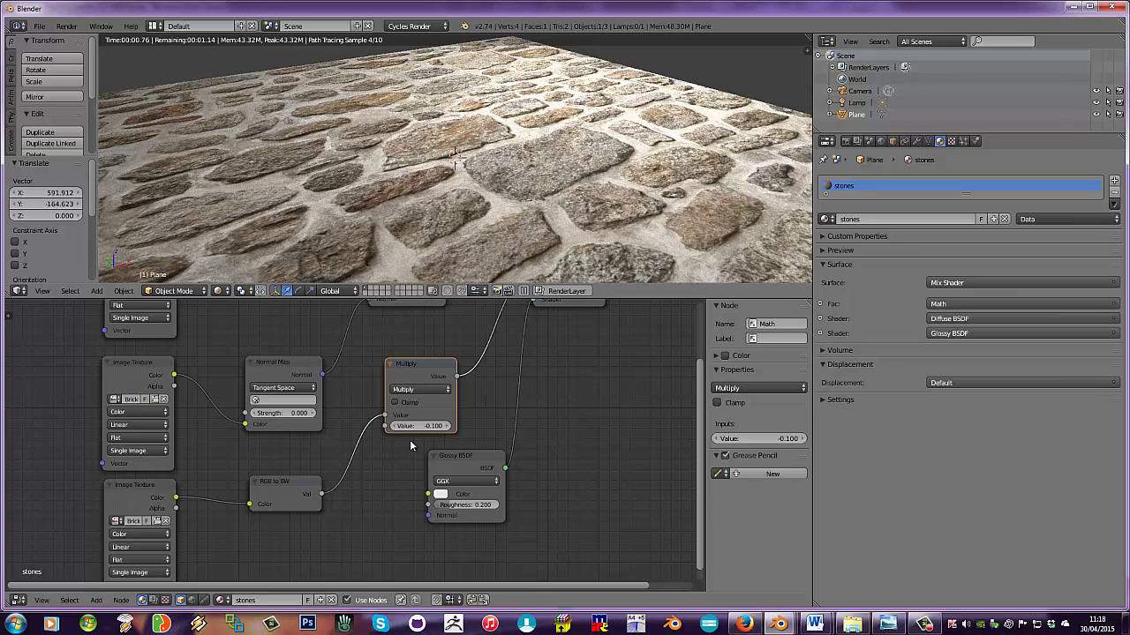
{"action": "middle_click_drag", "start_coordinate": [410, 566], "coordinate": [417, 541]}
{"action": "key", "text": "g"}
{"action": "left_click", "coordinate": [376, 489]}
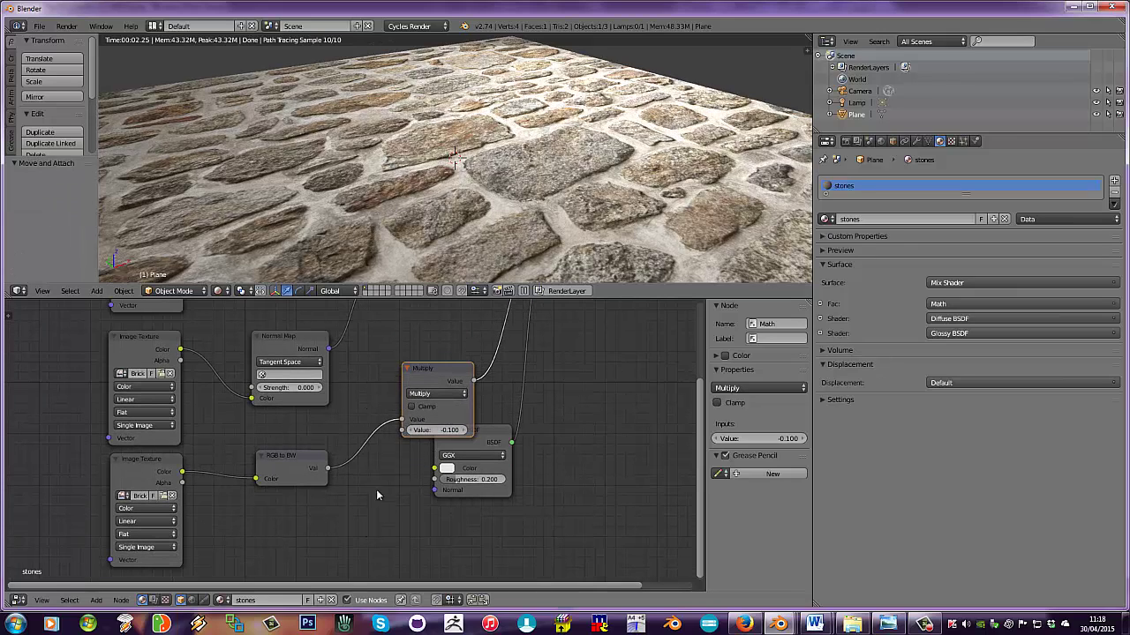
{"action": "left_click_drag", "start_coordinate": [438, 369], "coordinate": [419, 355]}
{"action": "scroll", "coordinate": [421, 378], "scroll_direction": "down", "scroll_amount": 2}
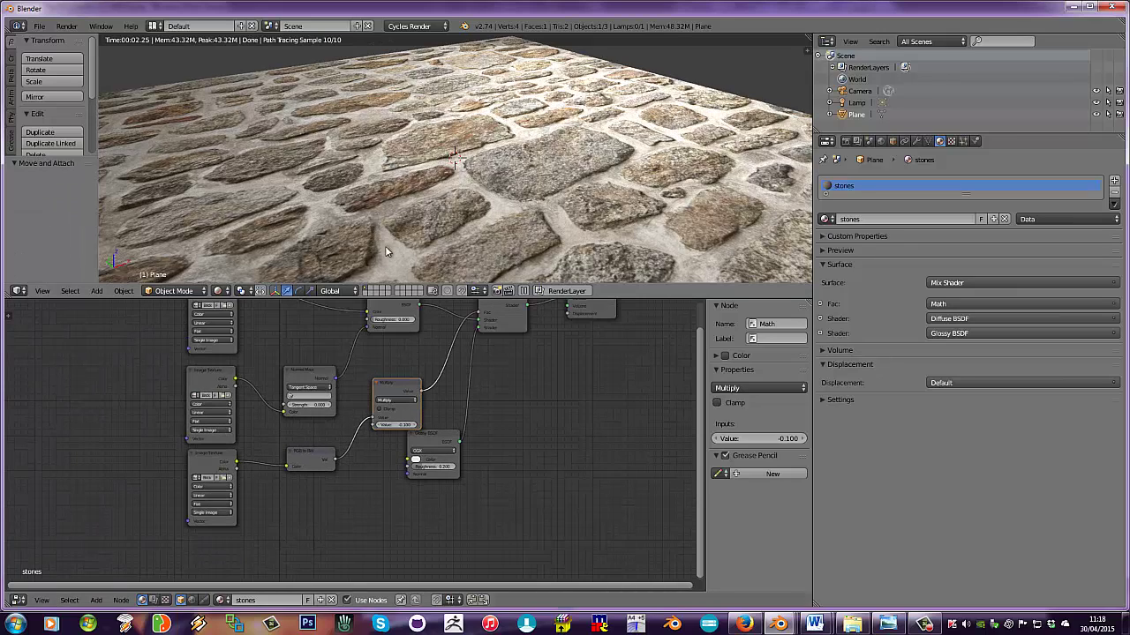
Switch the 3D viewport to the camera view and enable Lock Camera to View.
{"action": "middle_click_drag", "start_coordinate": [392, 223], "coordinate": [412, 202]}
{"action": "key", "text": "KP_0"}
{"action": "key", "text": "KP_0"}
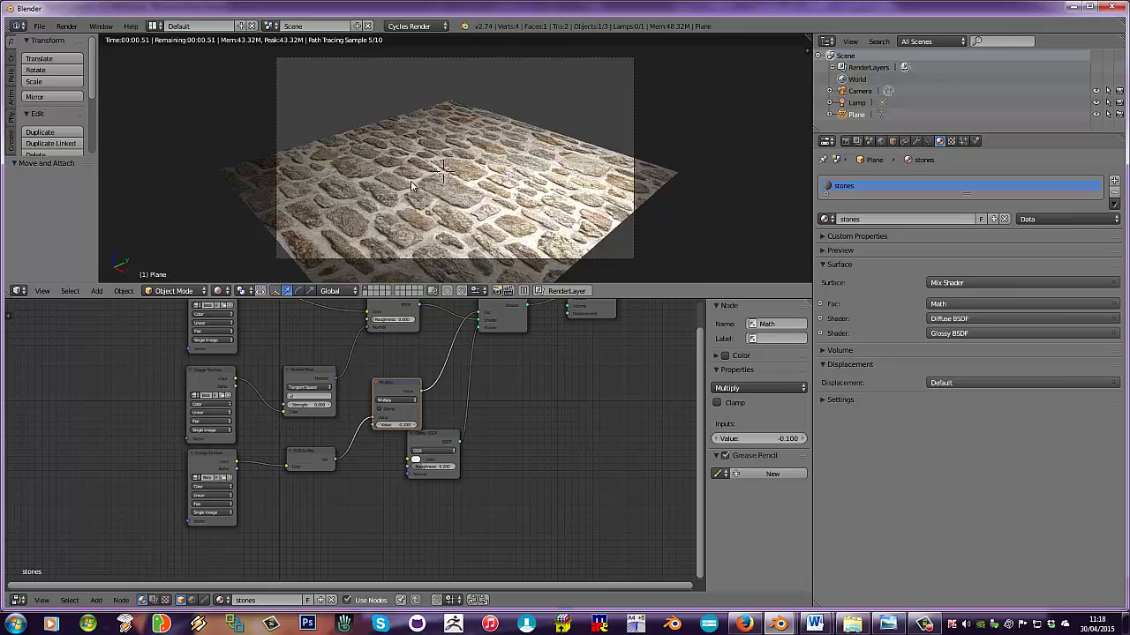
{"action": "key", "text": "n"}
{"action": "scroll", "coordinate": [728, 201], "scroll_direction": "down", "scroll_amount": 1}
{"action": "left_click", "coordinate": [719, 199]}
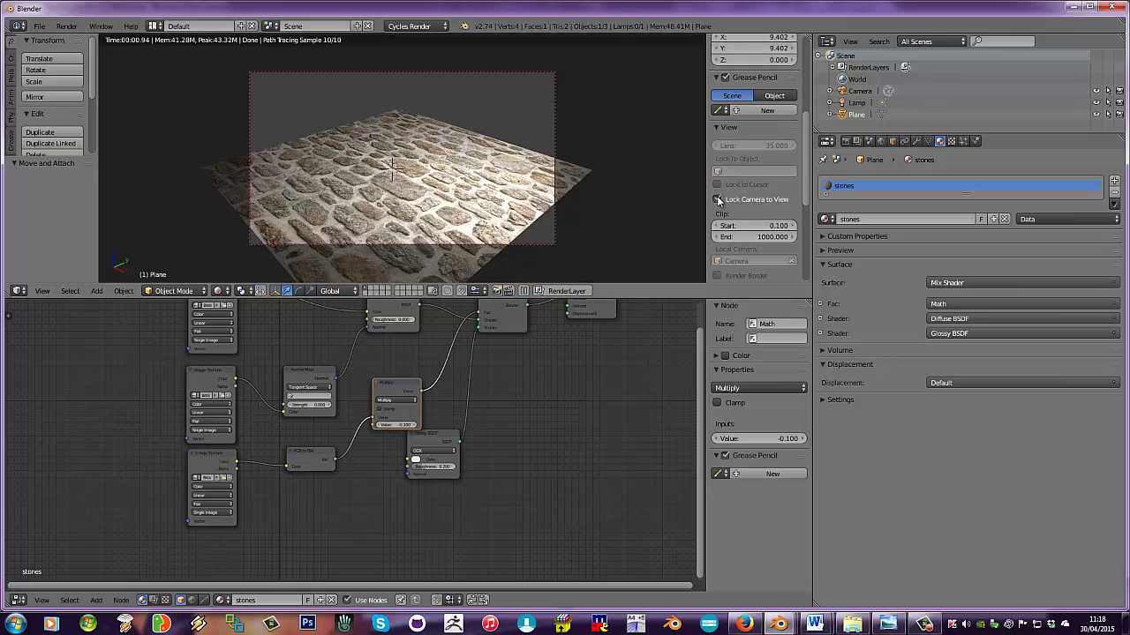
Reframe the camera to a close, low-angle view across the stone plane.
{"action": "middle_click_drag", "start_coordinate": [530, 196], "coordinate": [500, 153]}
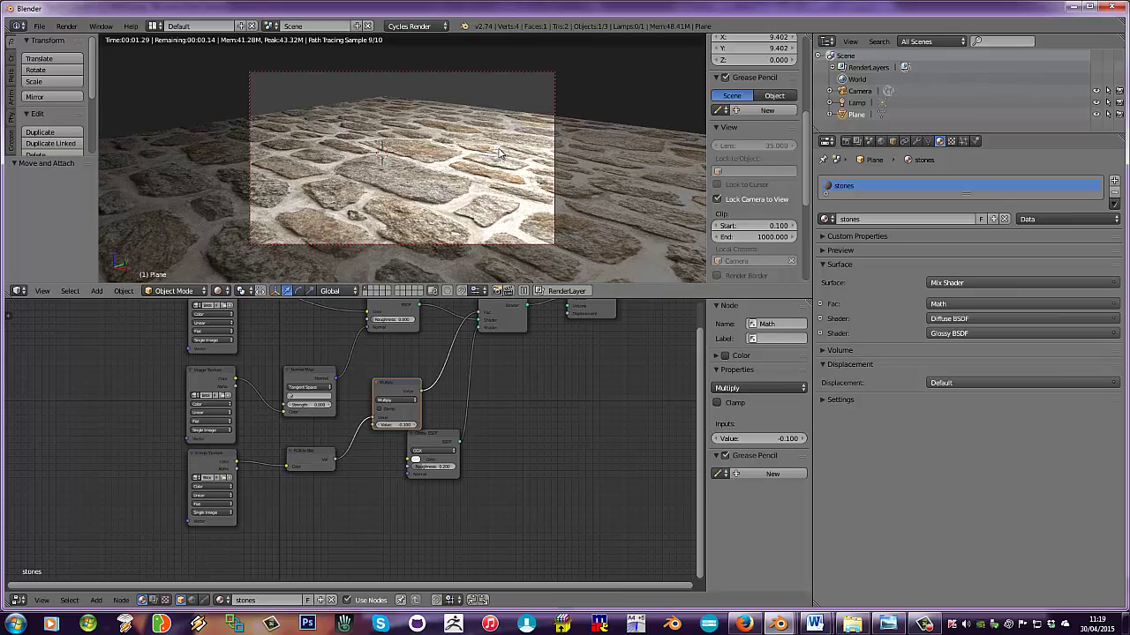
{"action": "scroll", "coordinate": [457, 192], "scroll_direction": "down", "scroll_amount": 3}
{"action": "scroll", "coordinate": [457, 192], "scroll_direction": "up", "scroll_amount": 3}
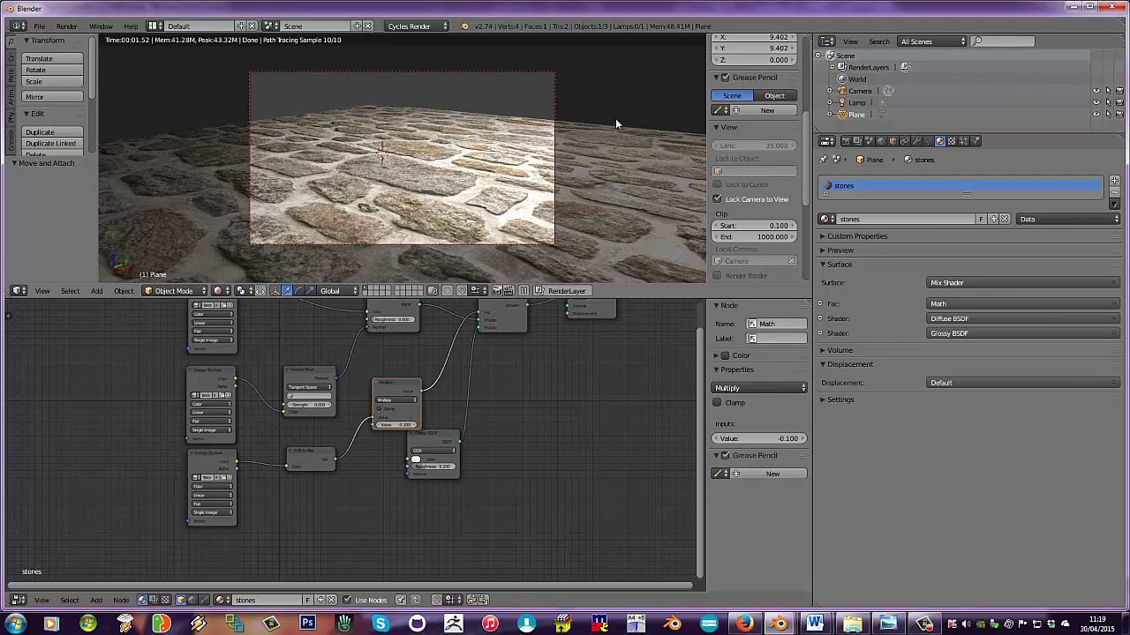
Turn off Lock Camera to View and render the scene from the camera.
{"action": "left_click", "coordinate": [717, 200]}
{"action": "key", "text": "F12"}
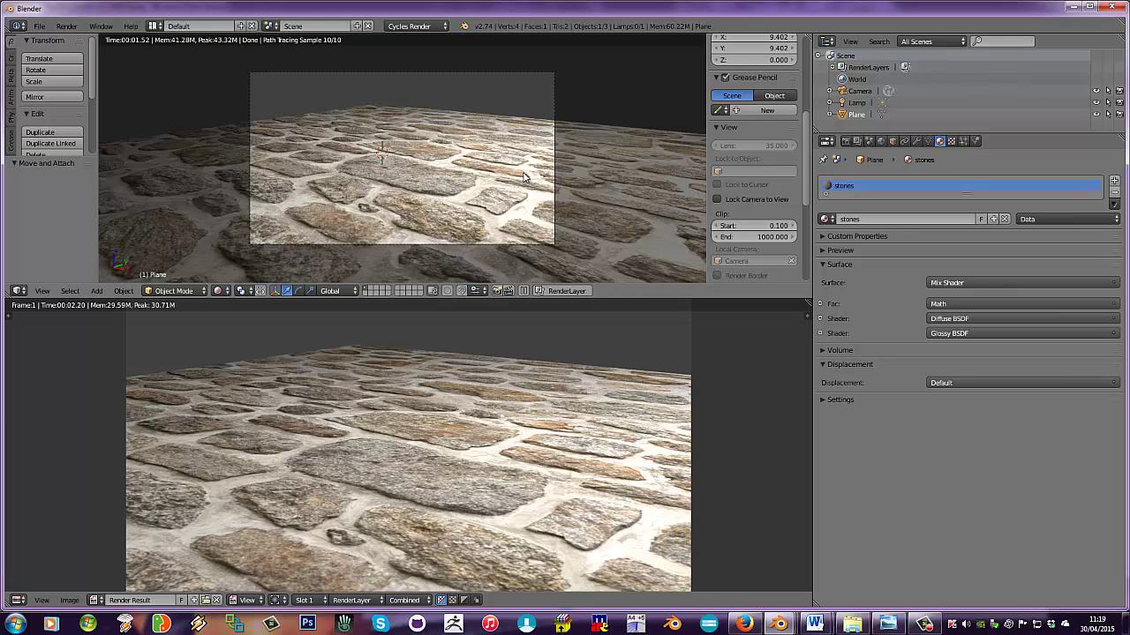
{"action": "left_click", "coordinate": [924, 624]}
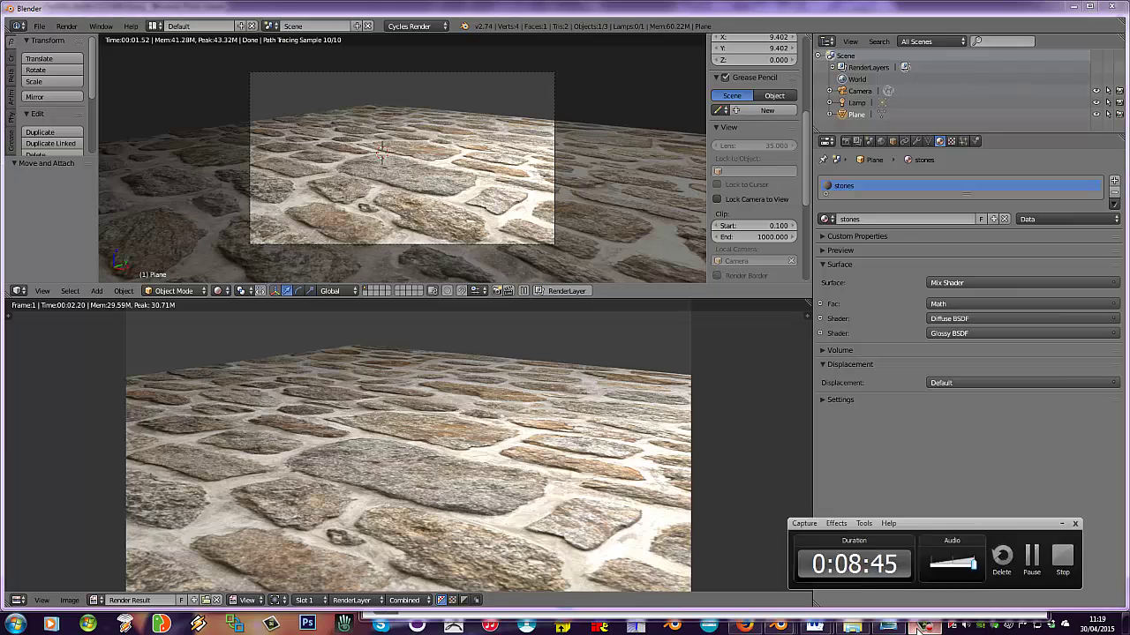